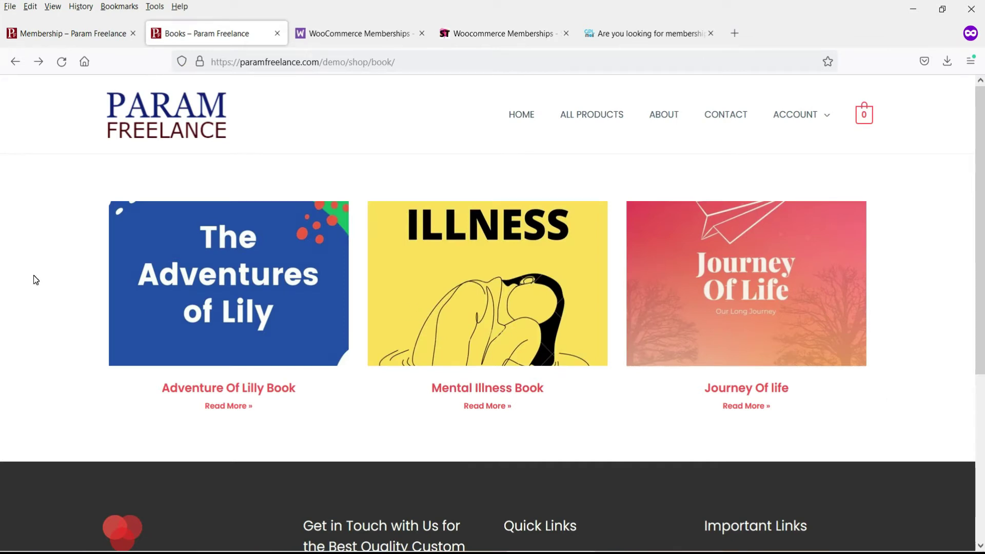
View the store's membership products, then open the Journey Of life book and check which memberships its access notice requires
{"action": "left_click", "coordinate": [46, 34]}
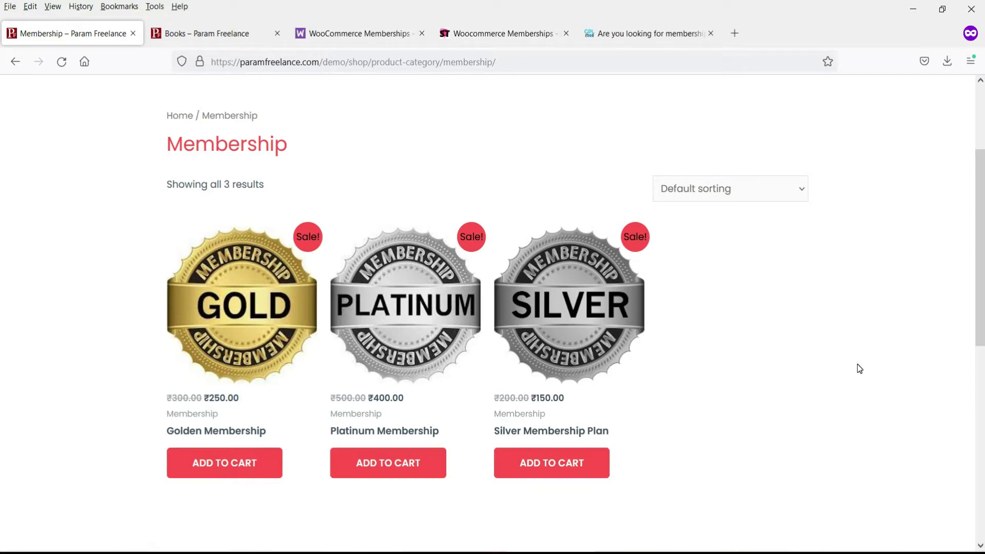
{"action": "key", "text": "ctrl+Tab"}
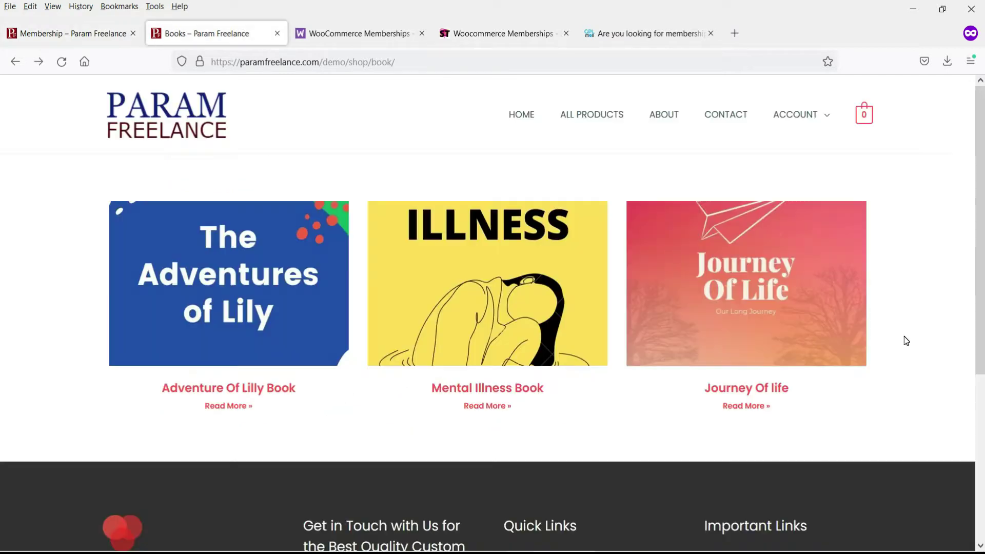
{"action": "left_click", "coordinate": [763, 304]}
{"action": "scroll", "coordinate": [845, 423], "scroll_direction": "down", "scroll_amount": 10}
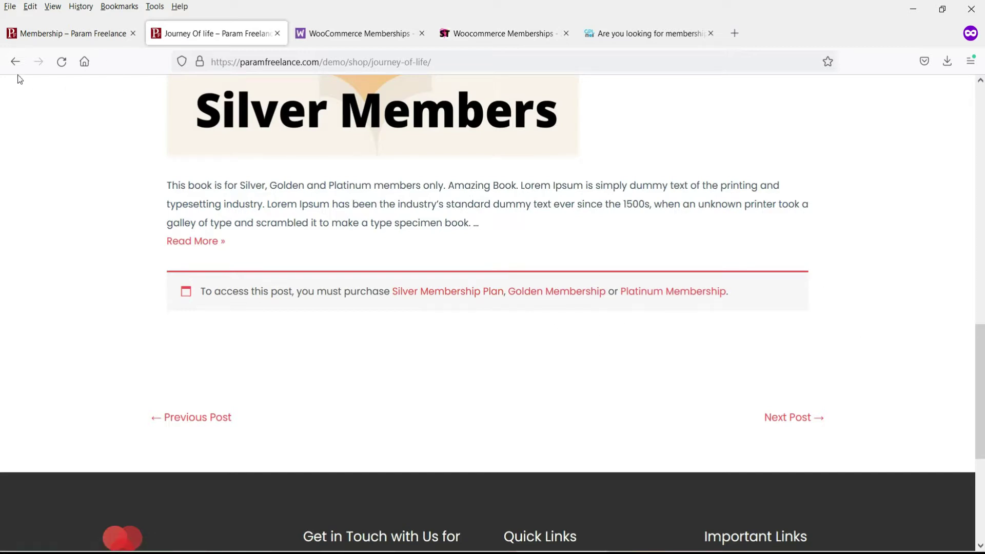
{"action": "scroll", "coordinate": [524, 200], "scroll_direction": "up", "scroll_amount": 4}
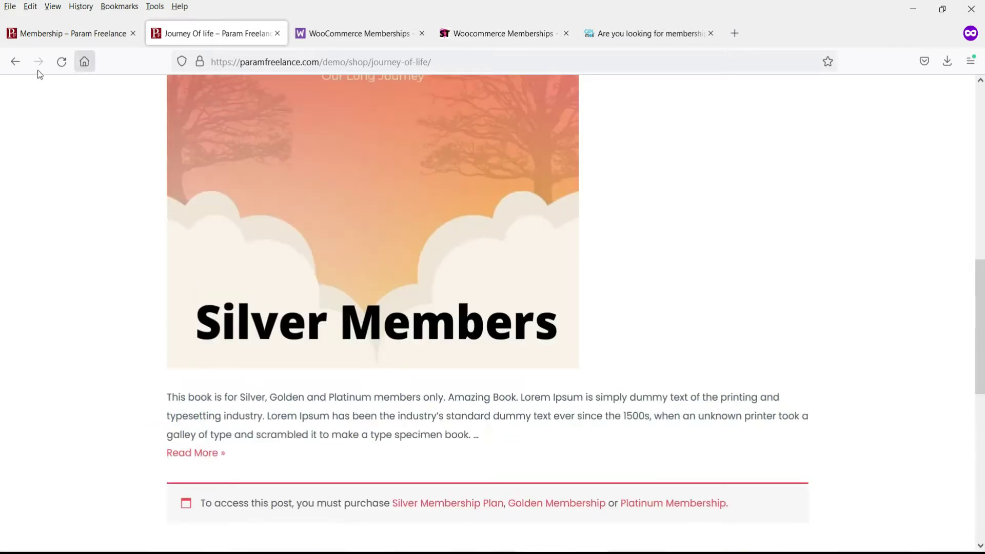
Open the Adventure Of Lilly Book, check the membership required to access it, and return to the book list
{"action": "left_click", "coordinate": [16, 62]}
{"action": "left_click", "coordinate": [208, 261]}
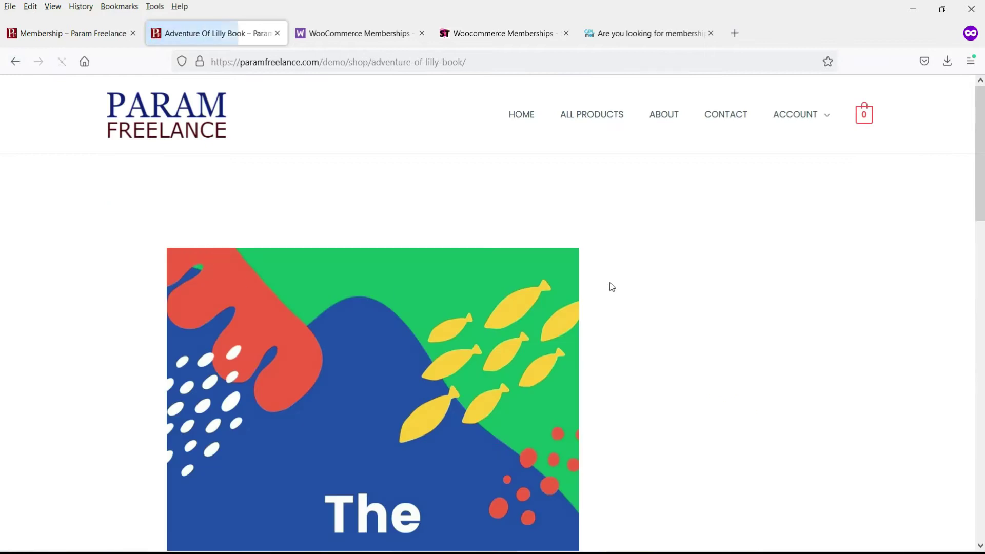
{"action": "scroll", "coordinate": [616, 285], "scroll_direction": "down", "scroll_amount": 10}
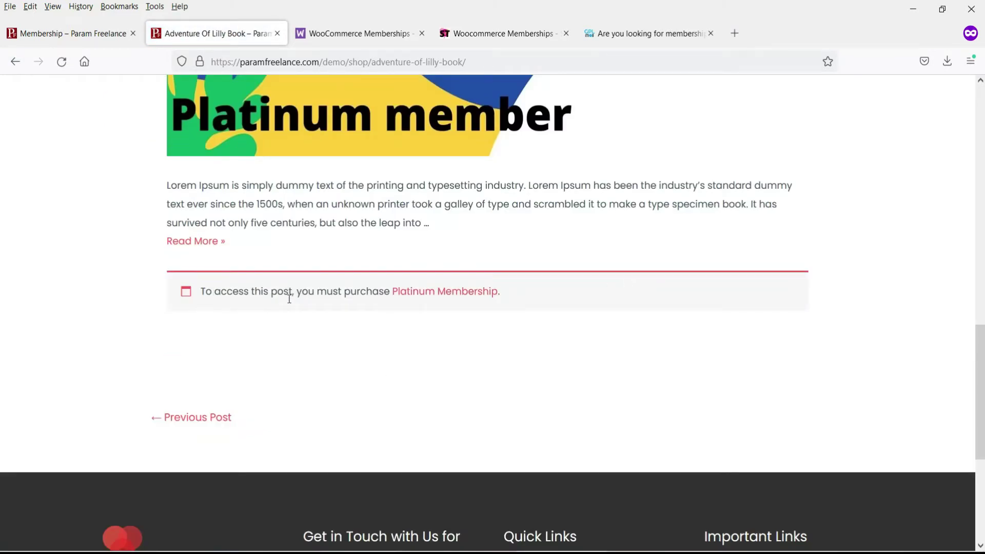
{"action": "left_click", "coordinate": [15, 61]}
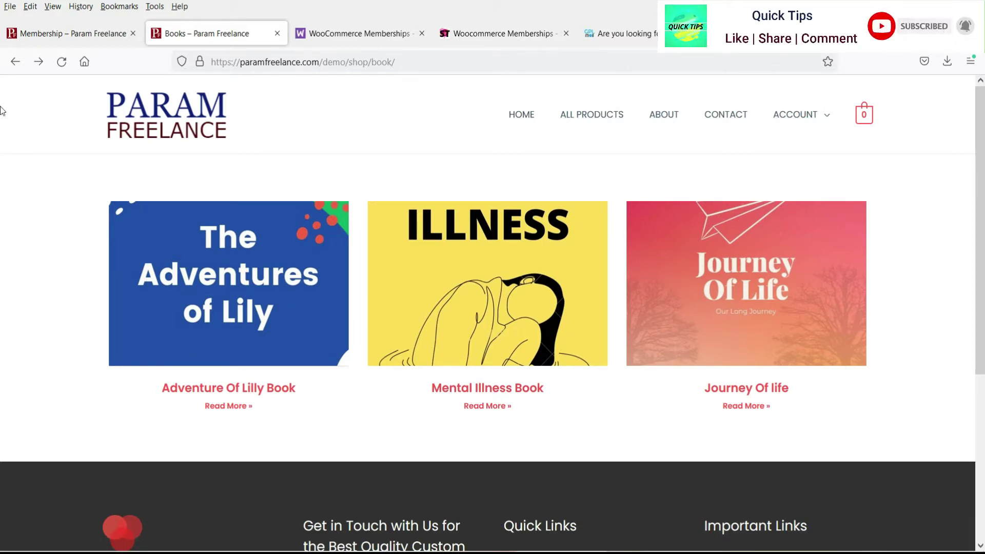
Revisit the membership products and reopen the Journey Of life book at its membership purchase notice
{"action": "left_click", "coordinate": [32, 25]}
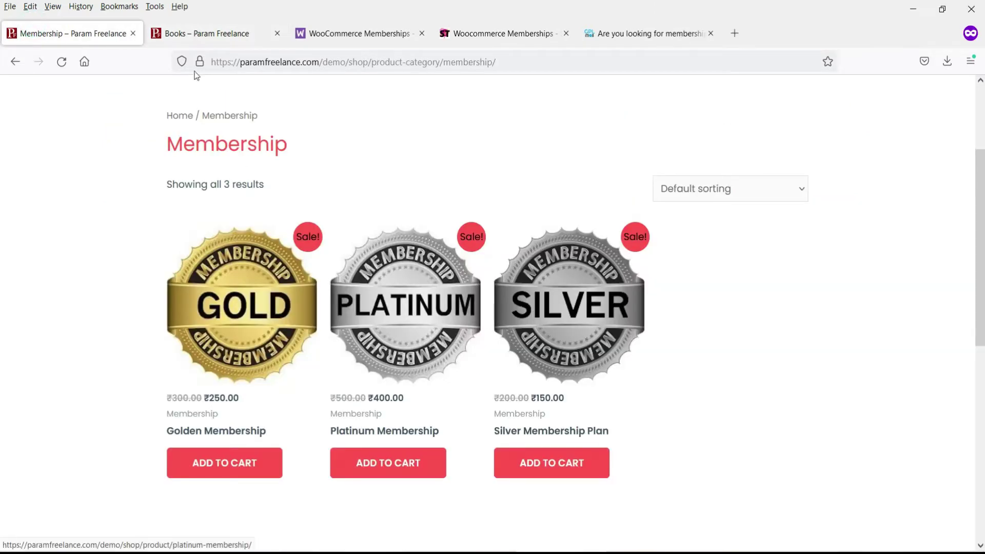
{"action": "left_click", "coordinate": [216, 36]}
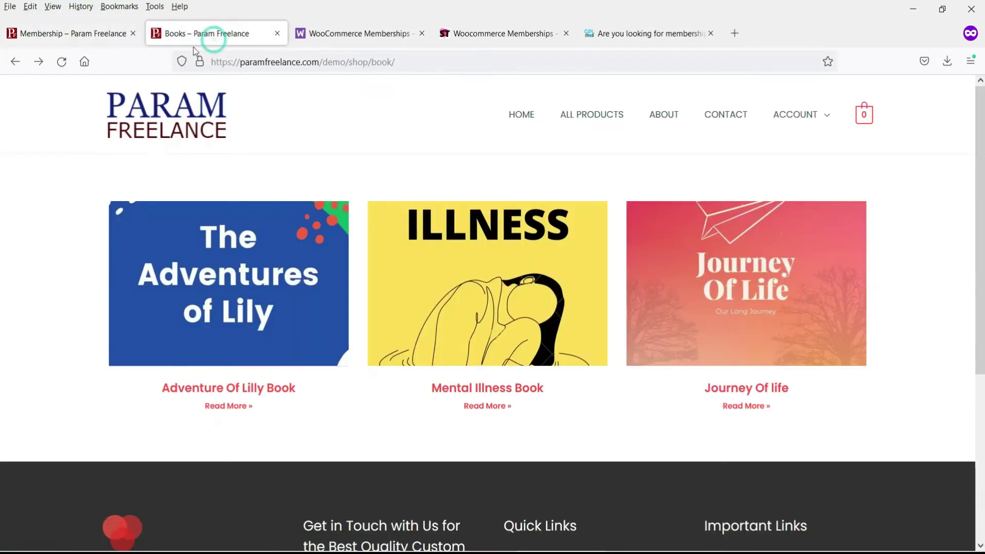
{"action": "left_click", "coordinate": [739, 320]}
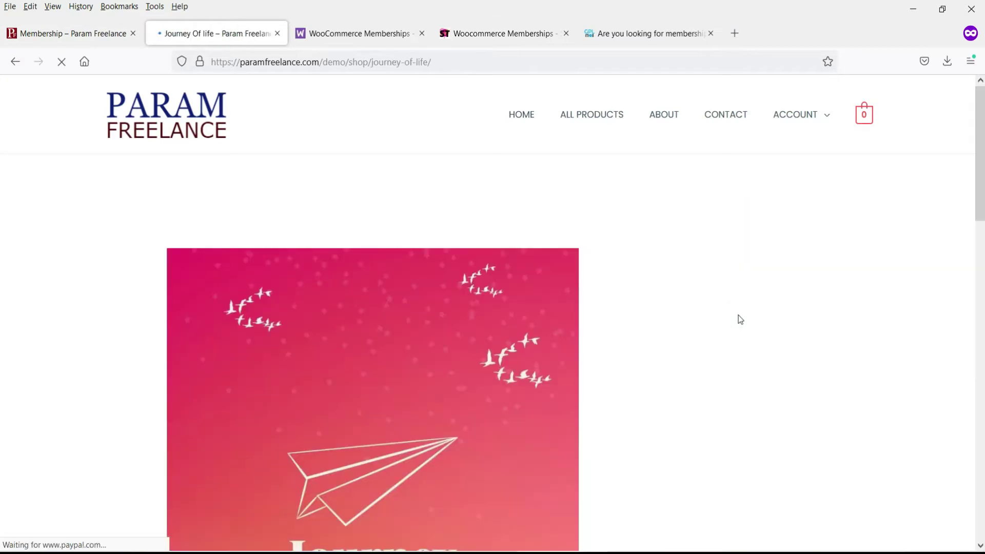
{"action": "scroll", "coordinate": [688, 310], "scroll_direction": "down", "scroll_amount": 10}
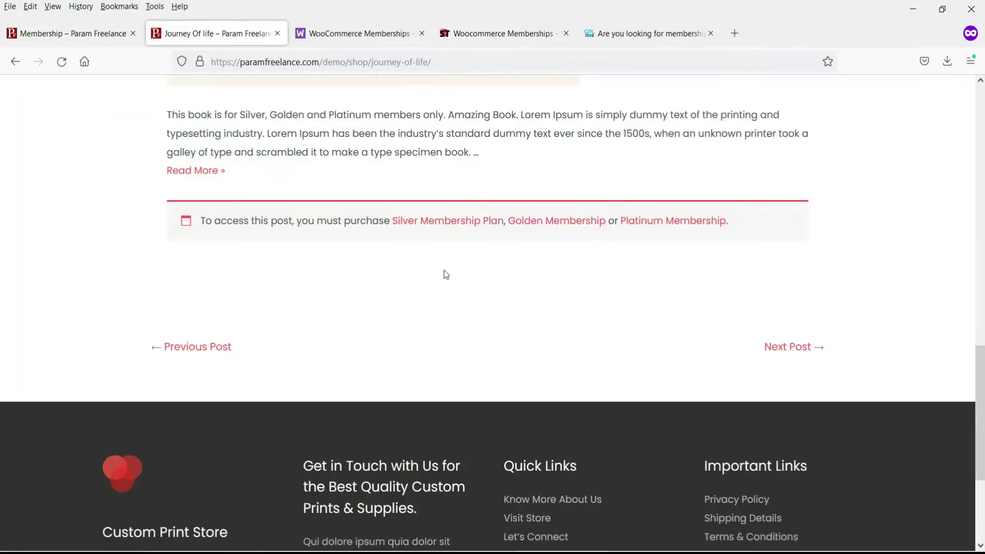
Open the Silver Membership Plan from the access notice, review its price and benefits, and return to the book list
{"action": "left_click", "coordinate": [446, 221]}
{"action": "scroll", "coordinate": [650, 268], "scroll_direction": "down", "scroll_amount": 1}
{"action": "scroll", "coordinate": [650, 267], "scroll_direction": "down", "scroll_amount": 2}
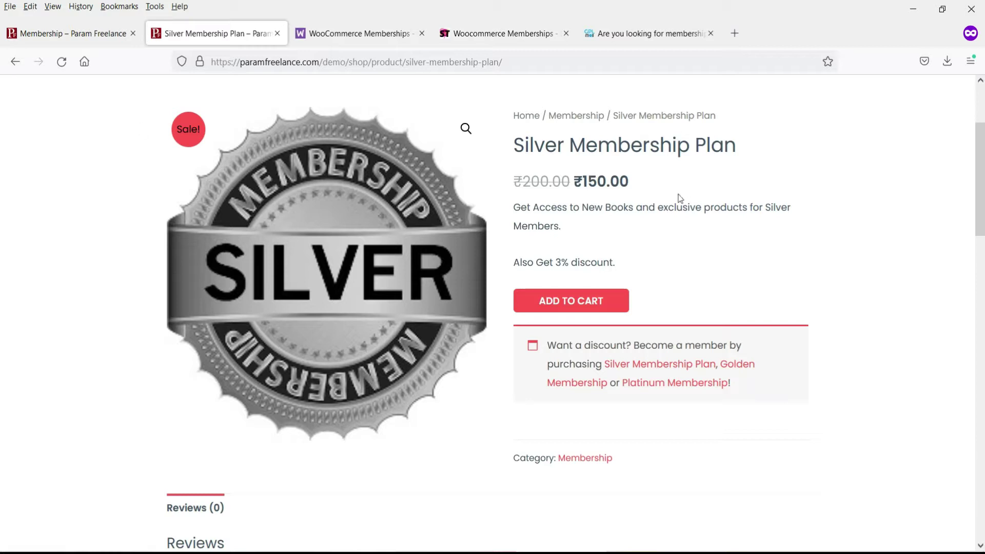
{"action": "left_click", "coordinate": [15, 62]}
{"action": "left_click", "coordinate": [16, 62]}
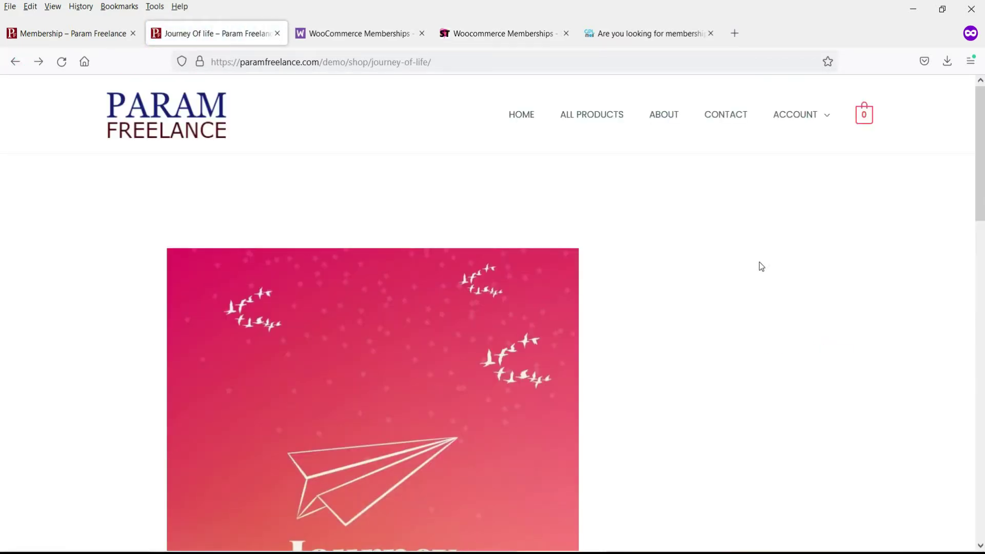
{"action": "left_click", "coordinate": [15, 65]}
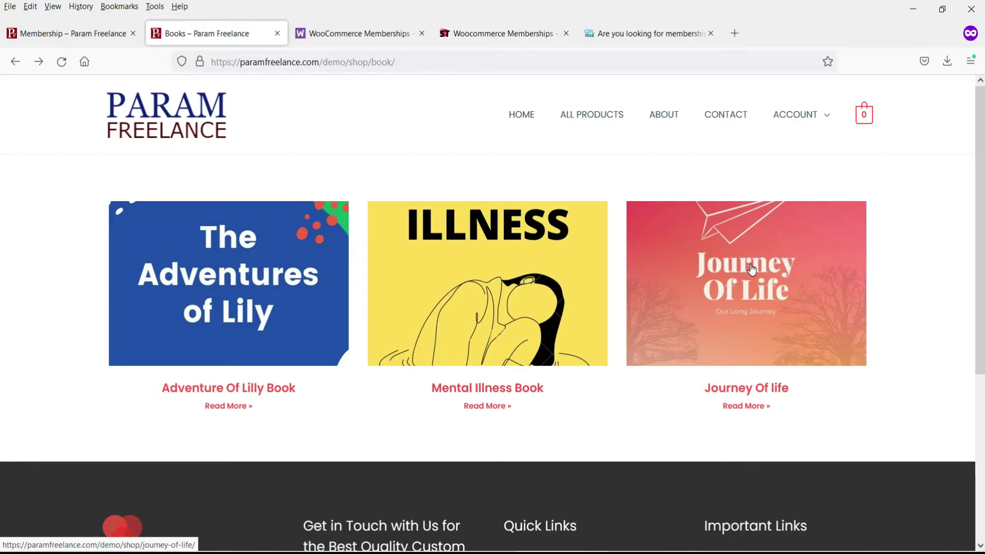
Examine the WooCommerce Memberships plugin page on woocommerce.com, including its price, description and membership plan settings
{"action": "left_click", "coordinate": [352, 31]}
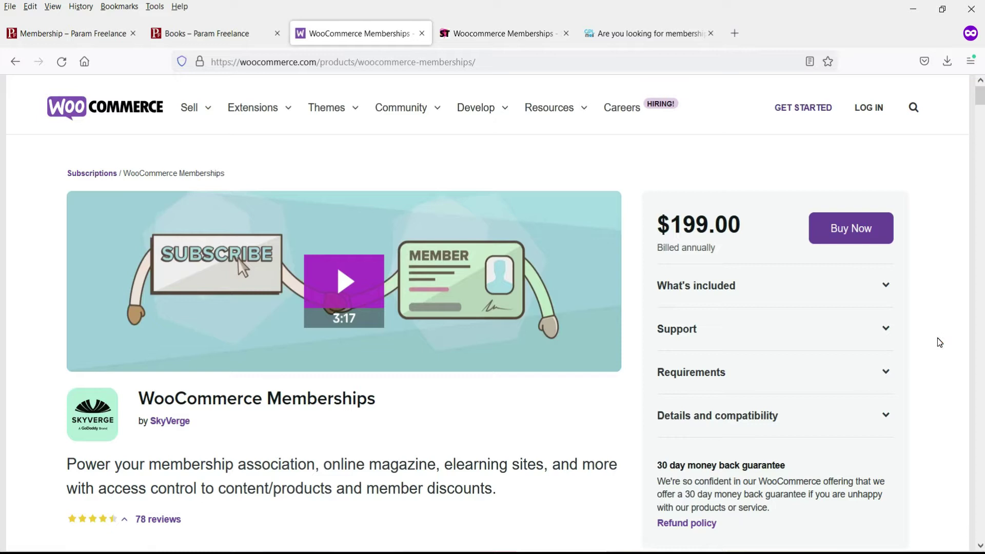
{"action": "scroll", "coordinate": [916, 331], "scroll_direction": "down", "scroll_amount": 10}
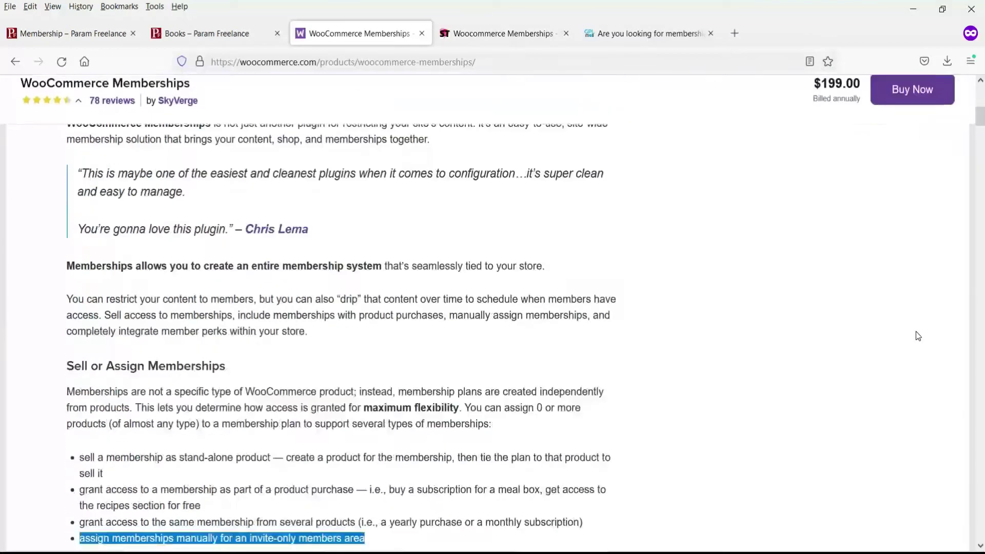
{"action": "scroll", "coordinate": [229, 248], "scroll_direction": "down", "scroll_amount": 3}
{"action": "left_click", "coordinate": [254, 265]}
{"action": "scroll", "coordinate": [169, 352], "scroll_direction": "down", "scroll_amount": 7}
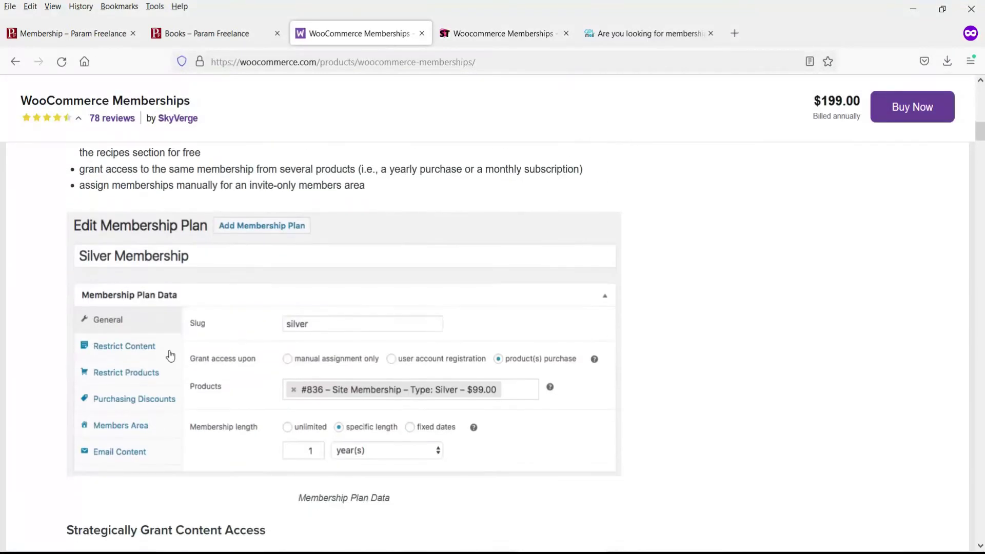
{"action": "scroll", "coordinate": [178, 359], "scroll_direction": "up", "scroll_amount": 20}
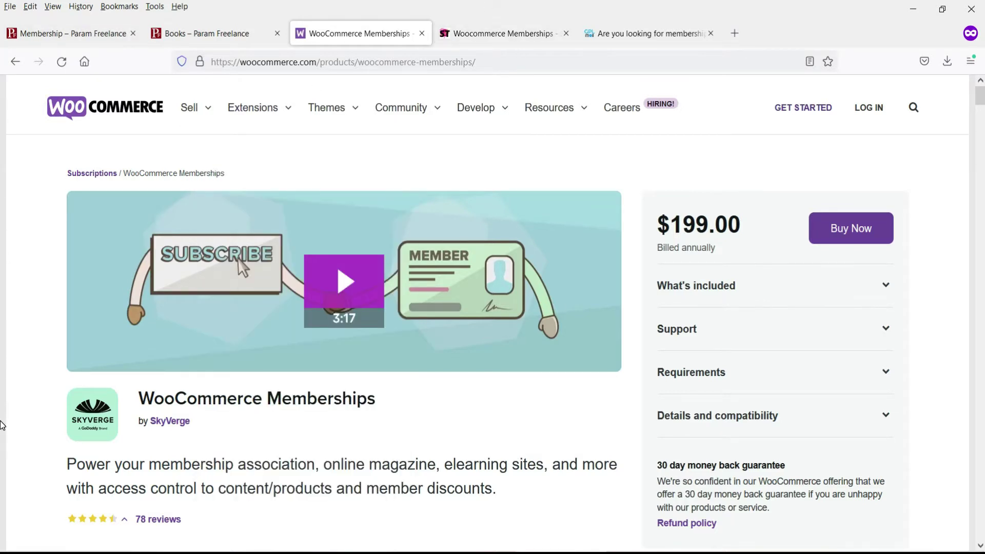
Compare the WooCommerce Memberships plugin offers on GPLMall, scoretheme and woocommerce.com
{"action": "left_click", "coordinate": [644, 33]}
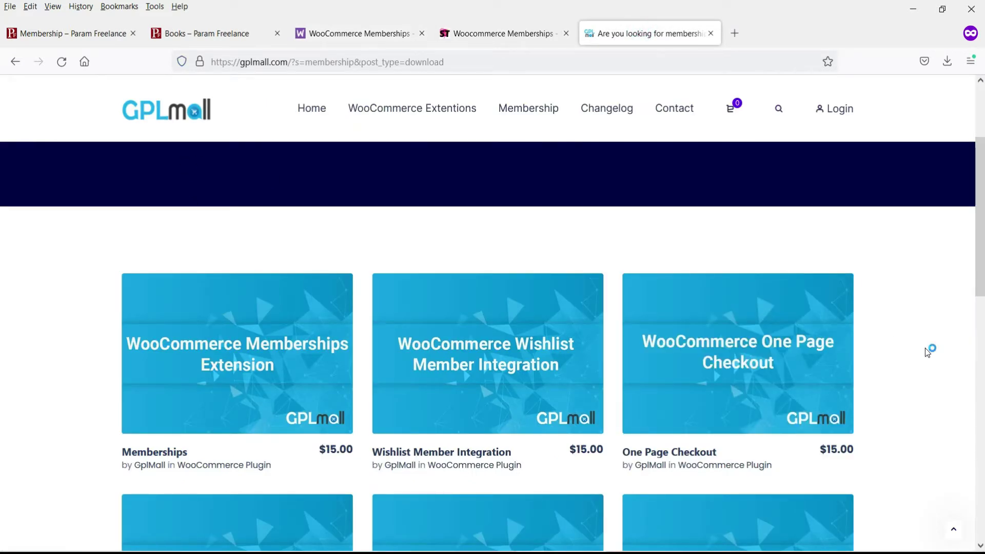
{"action": "left_click", "coordinate": [502, 33]}
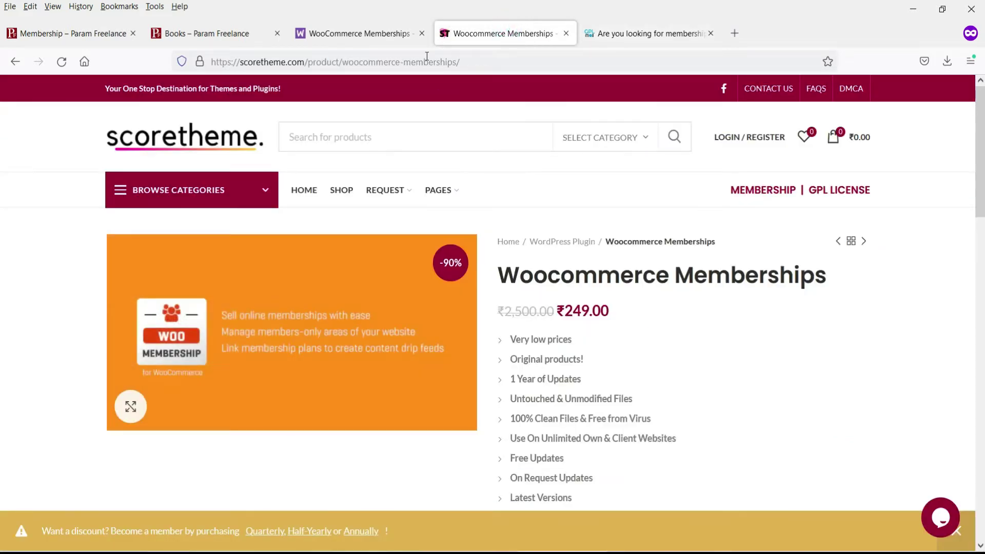
{"action": "key", "text": "ctrl+Tab"}
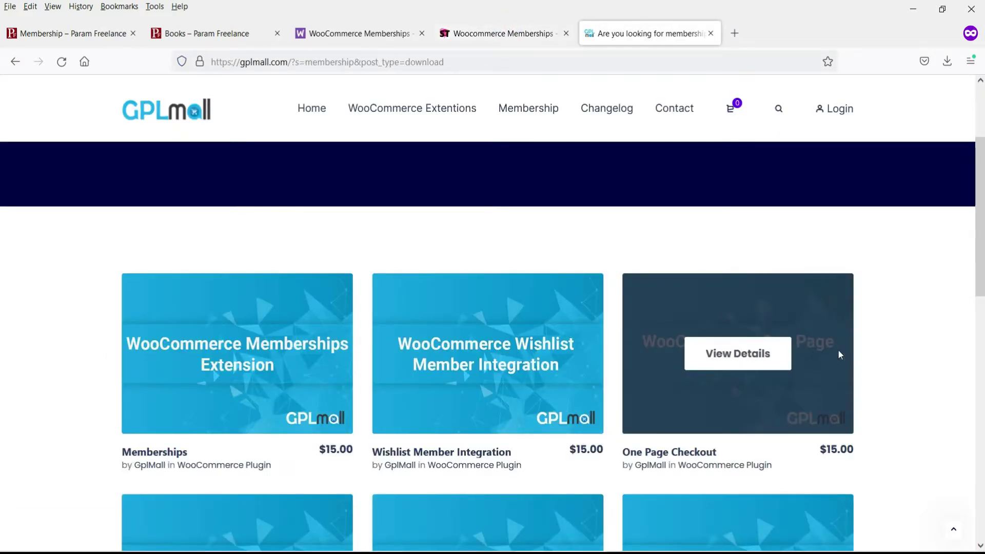
{"action": "left_click", "coordinate": [386, 37]}
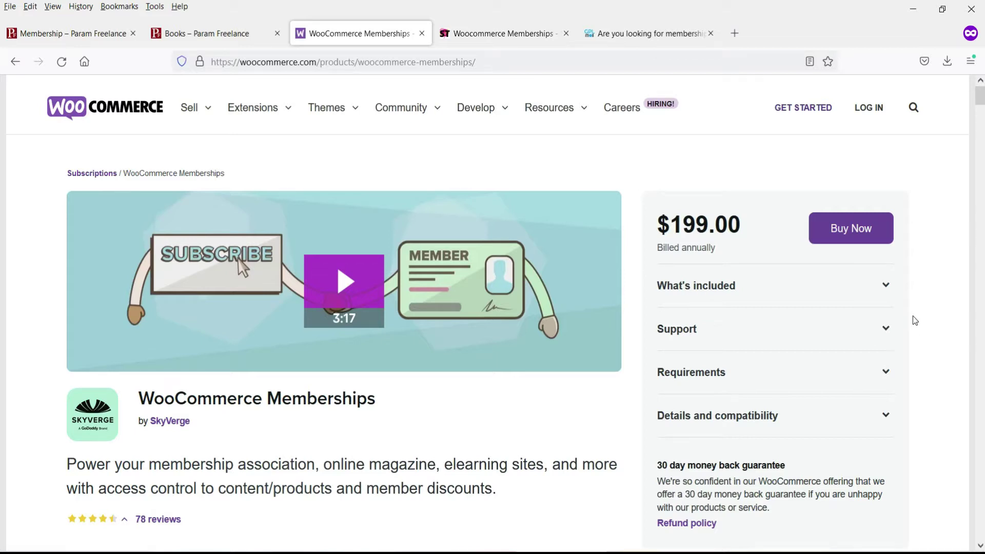
{"action": "left_click", "coordinate": [62, 33]}
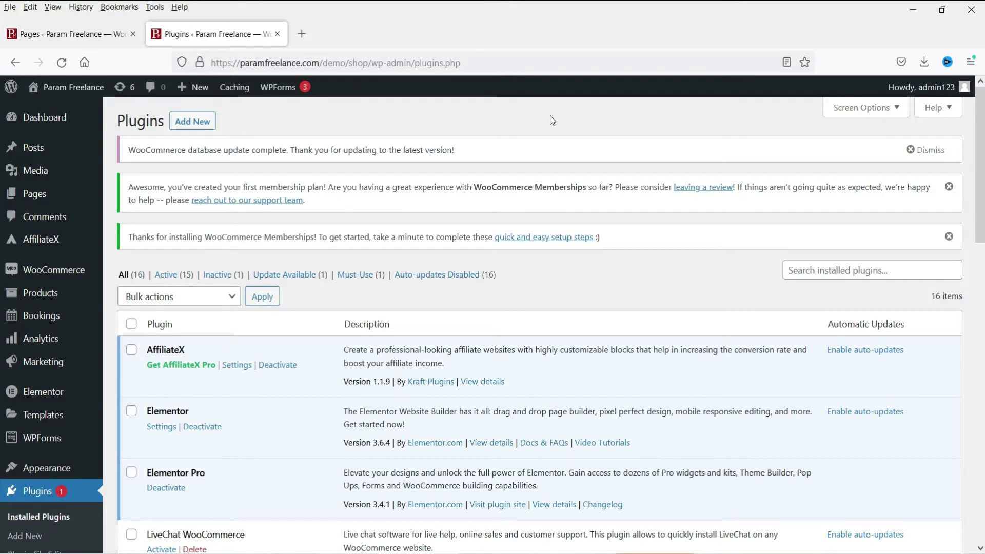
Select woocommerce-memberships-1.23.0.zip from the desktop for upload as a new WordPress plugin
{"action": "scroll", "coordinate": [10, 257], "scroll_direction": "down", "scroll_amount": 3}
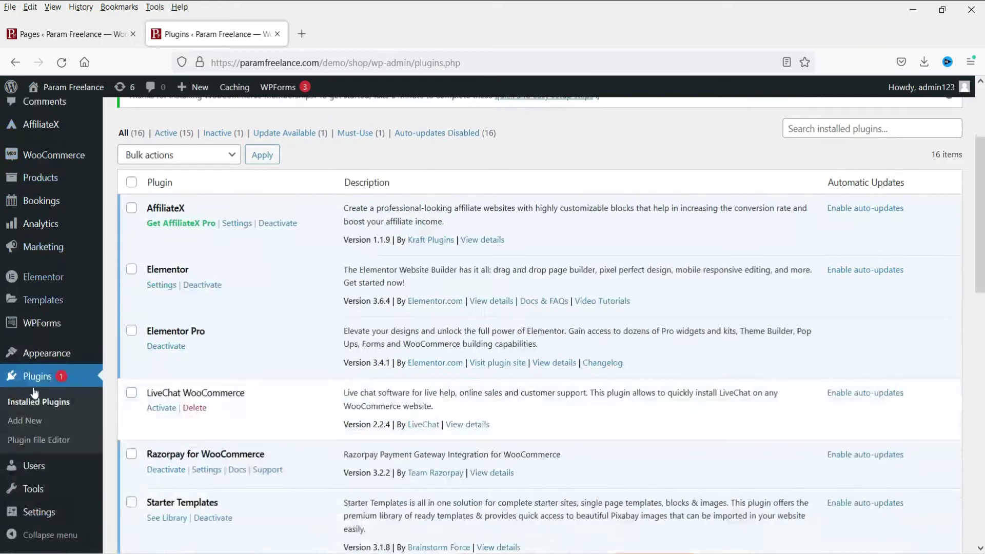
{"action": "left_click", "coordinate": [33, 425]}
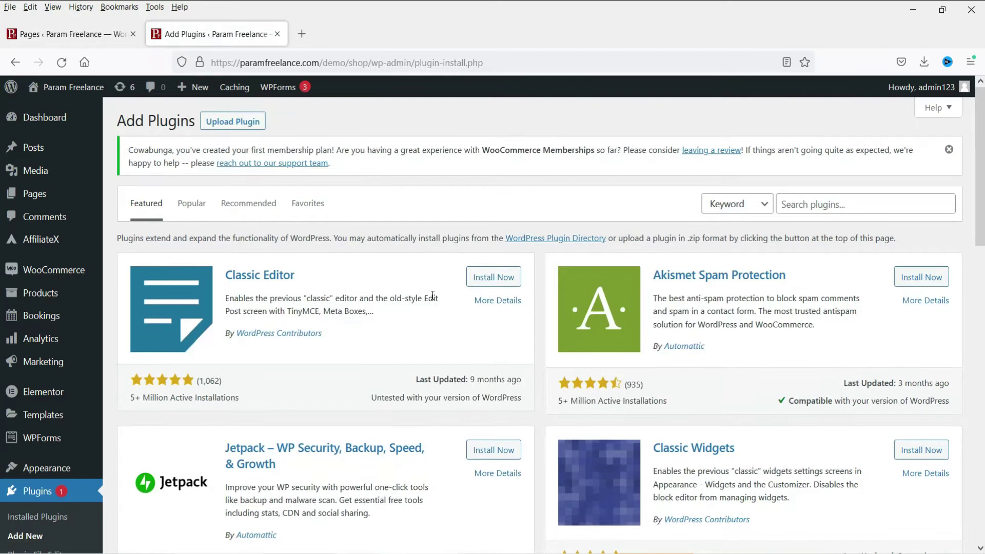
{"action": "left_click", "coordinate": [242, 127]}
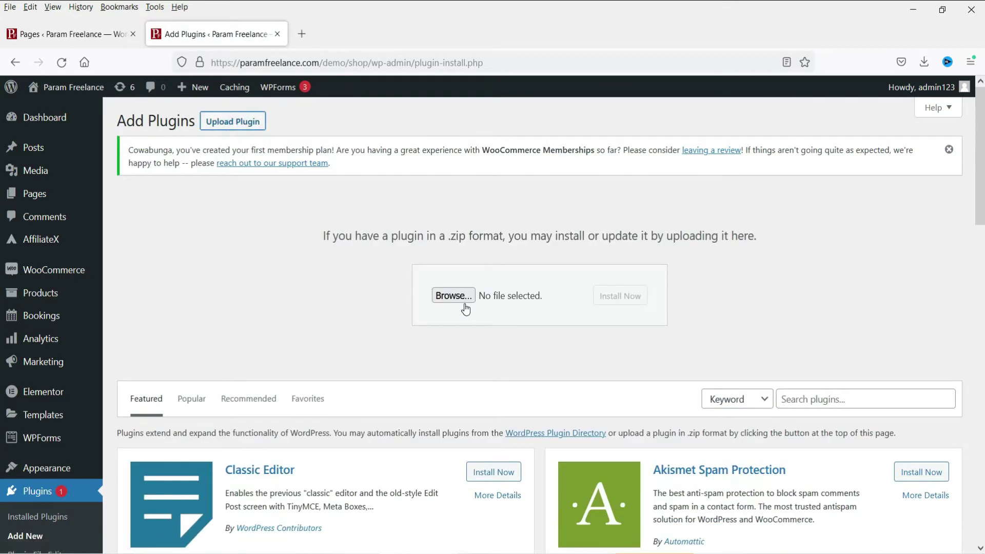
{"action": "left_click", "coordinate": [465, 303]}
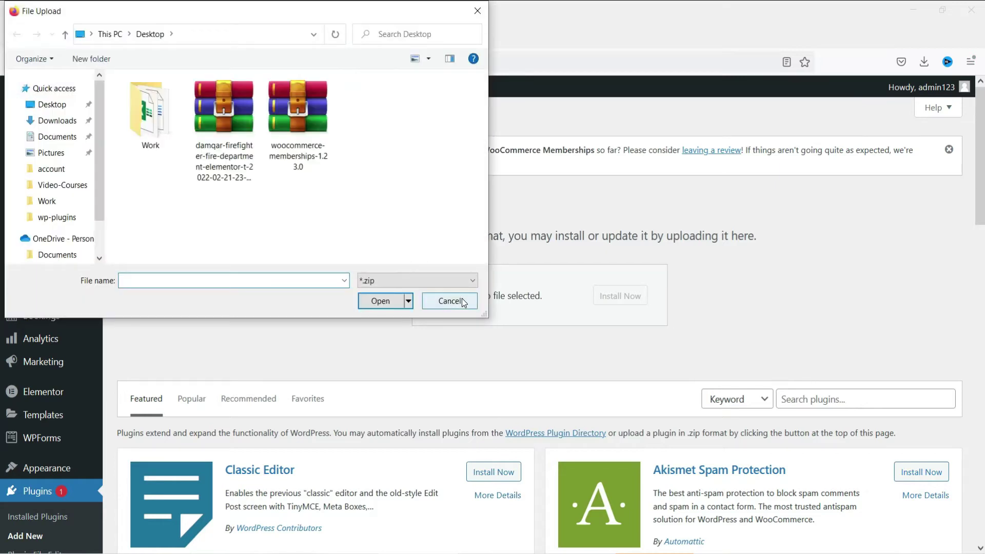
{"action": "left_click", "coordinate": [293, 139]}
{"action": "left_click", "coordinate": [377, 302]}
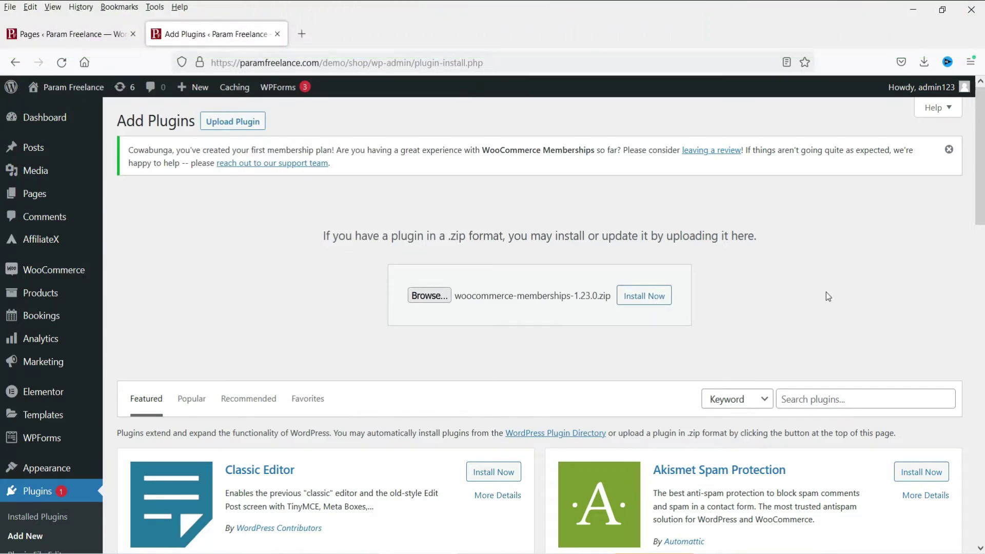
Check the installed plugins for WooCommerce Memberships and look for the Memberships entry under WooCommerce
{"action": "scroll", "coordinate": [826, 291], "scroll_direction": "down", "scroll_amount": 3}
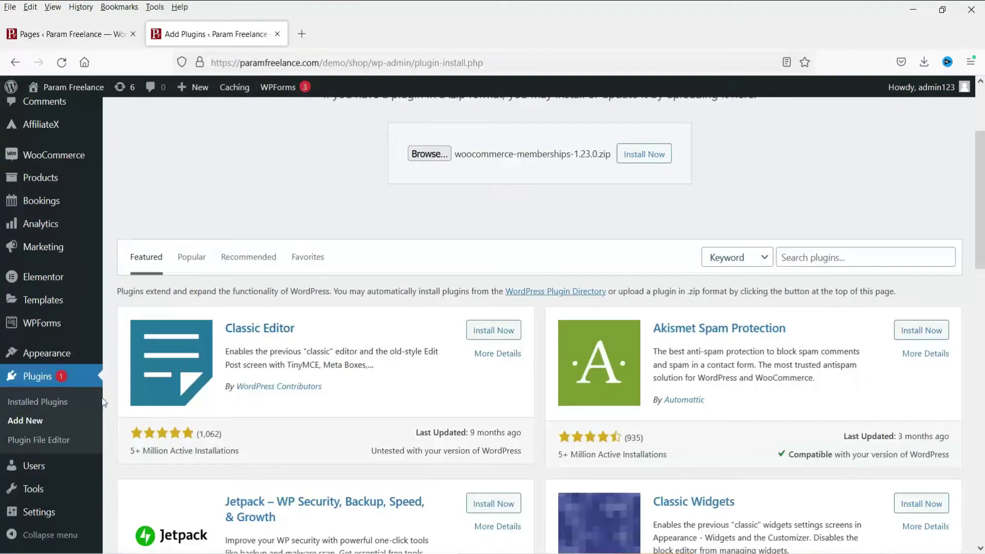
{"action": "left_click", "coordinate": [53, 402]}
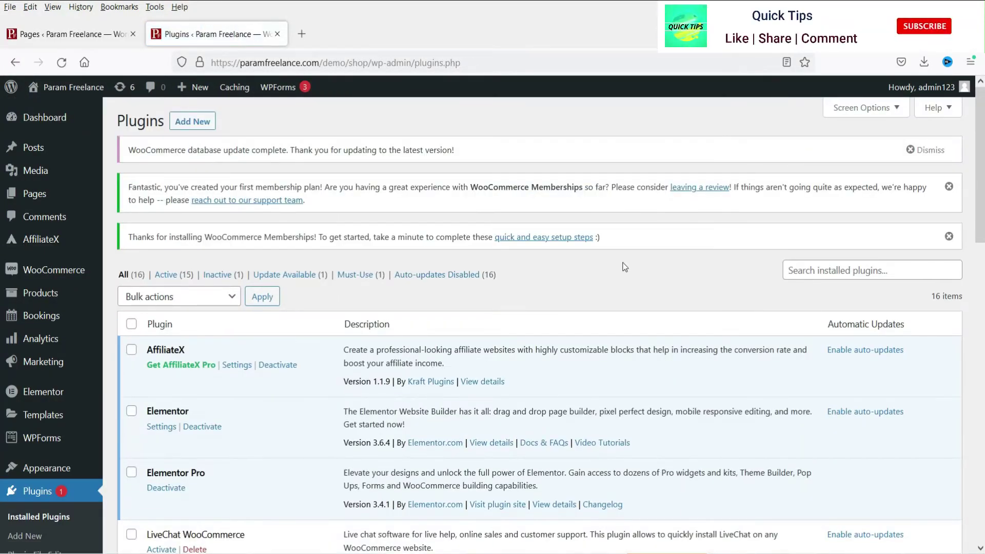
{"action": "scroll", "coordinate": [625, 266], "scroll_direction": "down", "scroll_amount": 15}
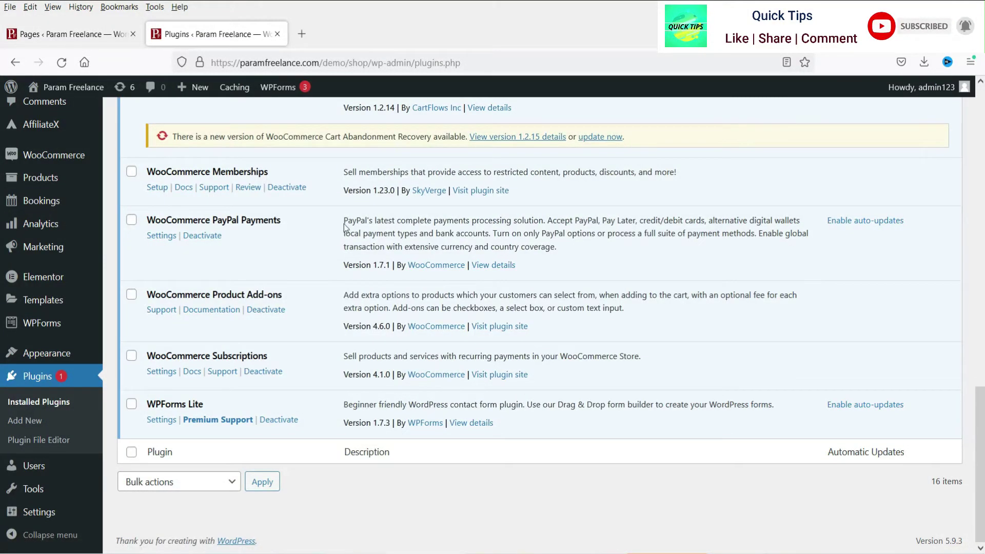
{"action": "scroll", "coordinate": [268, 181], "scroll_direction": "up", "scroll_amount": 4}
{"action": "mouse_move", "coordinate": [21, 270]}
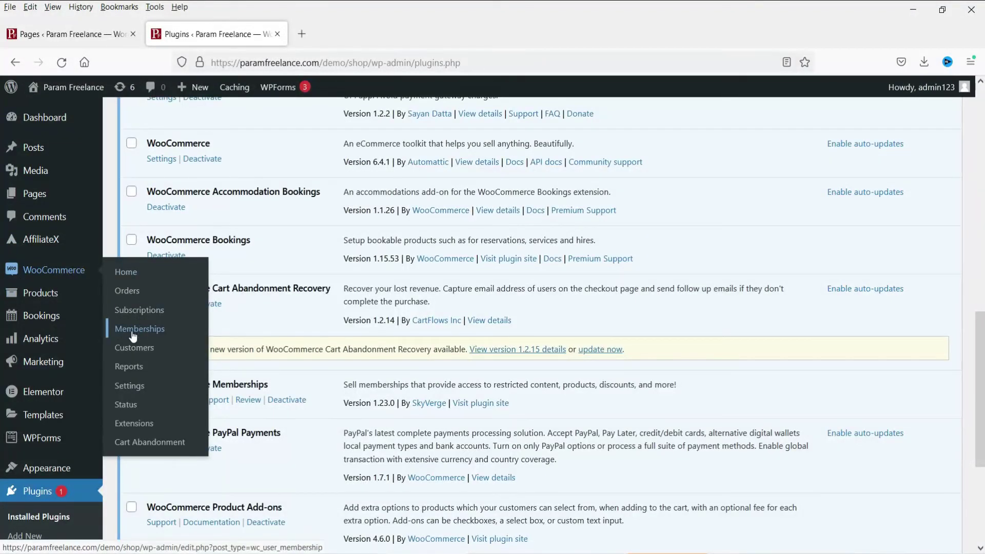
Open the list of all posts in the WordPress admin
{"action": "scroll", "coordinate": [734, 264], "scroll_direction": "up", "scroll_amount": 5}
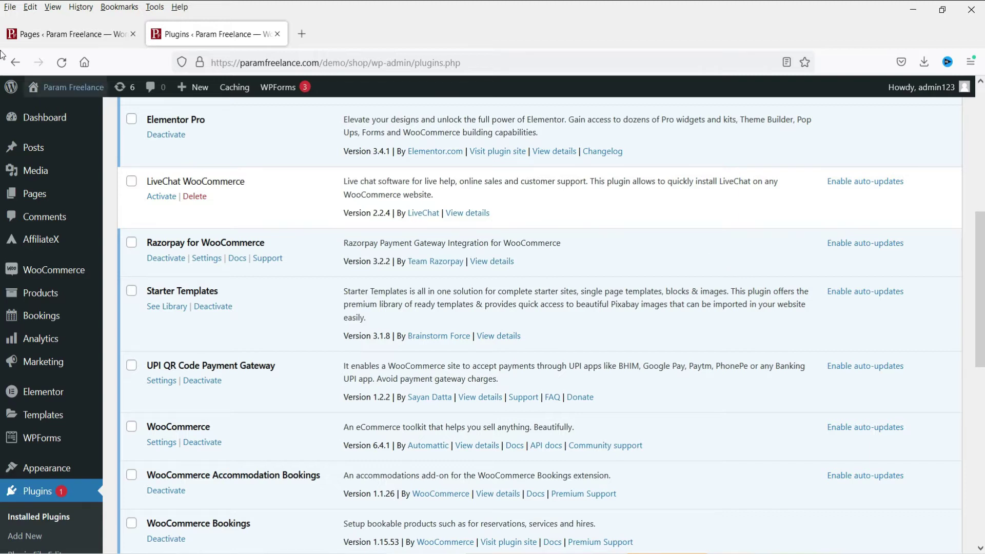
{"action": "mouse_move", "coordinate": [37, 154]}
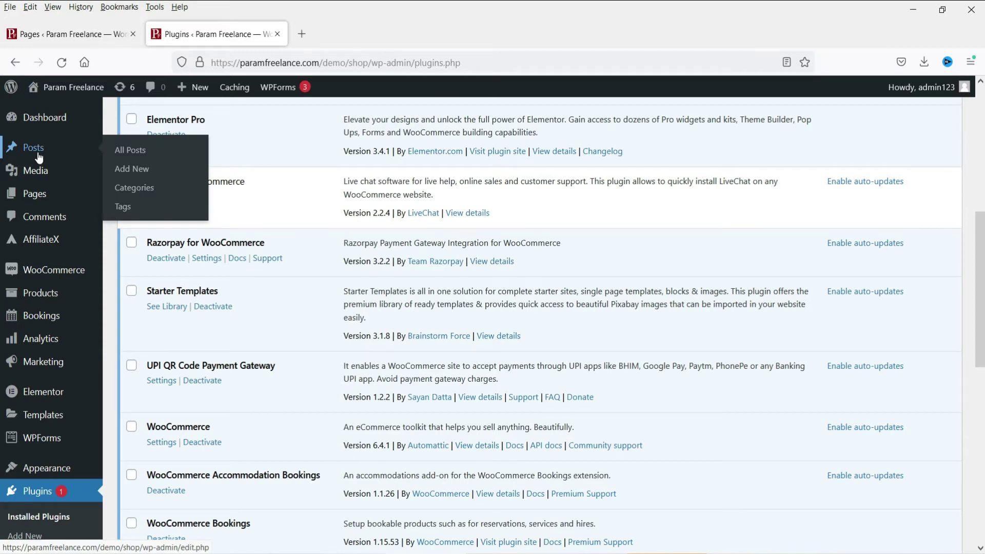
{"action": "left_click", "coordinate": [121, 152]}
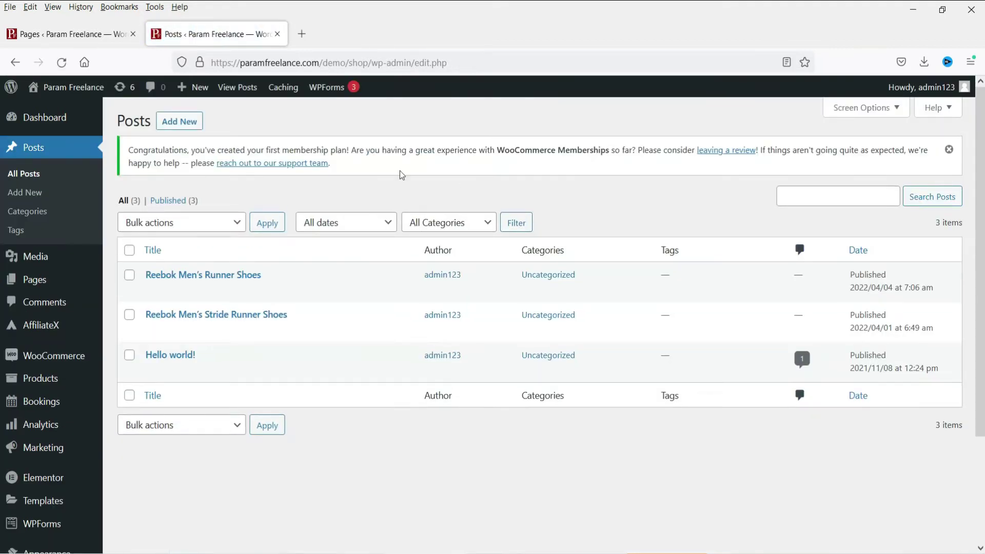
Create a new post titled "Journey of life Book"
{"action": "left_click", "coordinate": [177, 129]}
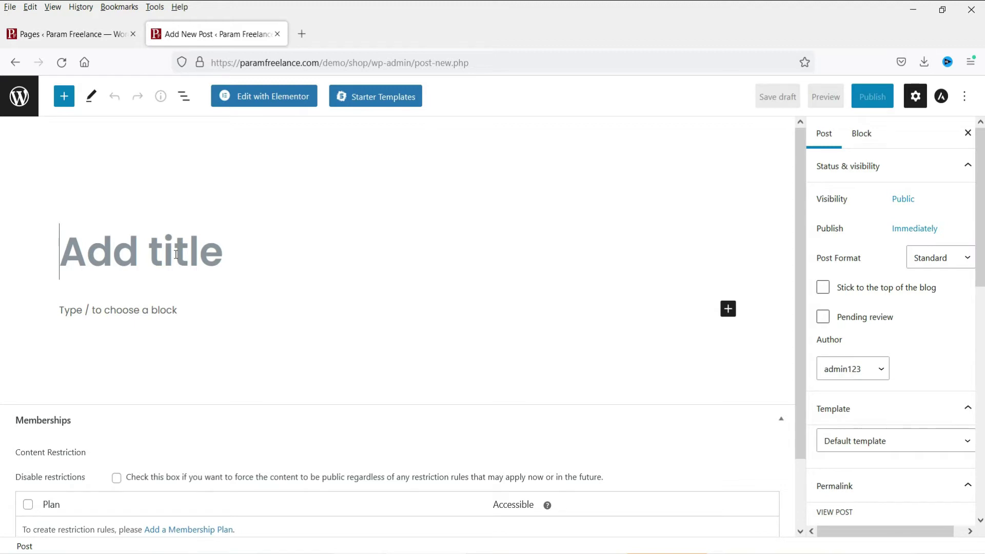
{"action": "type", "text": "Jo"}
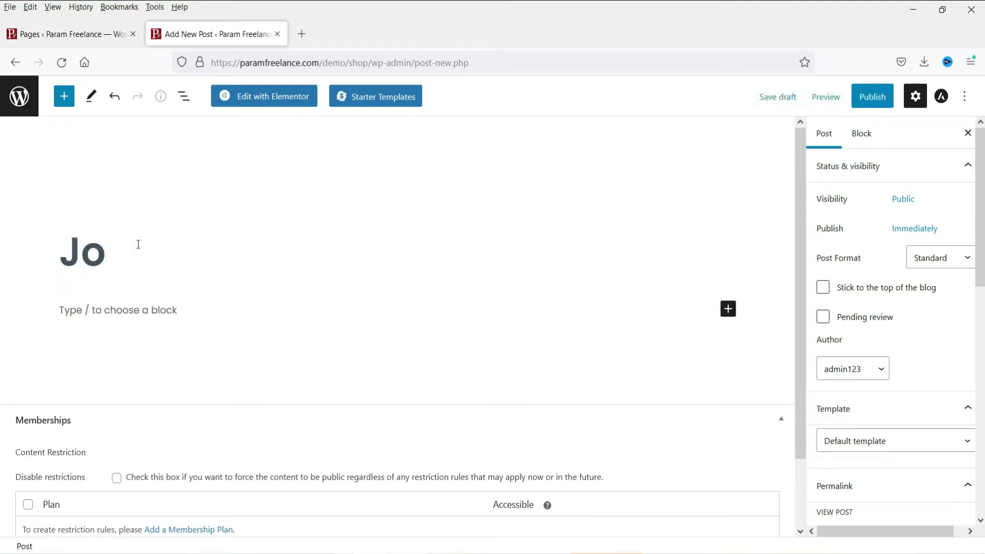
{"action": "type", "text": "urney of li"}
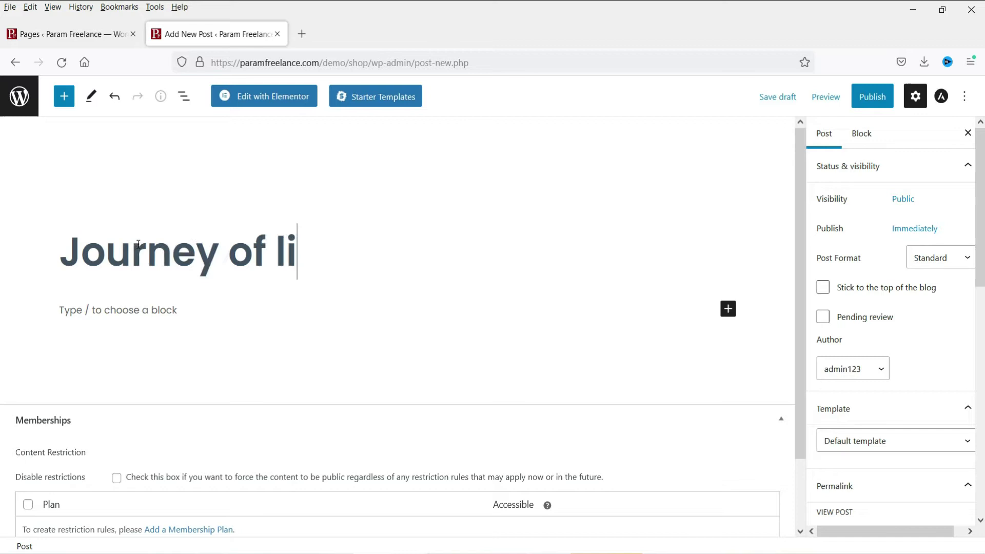
{"action": "type", "text": "fe"}
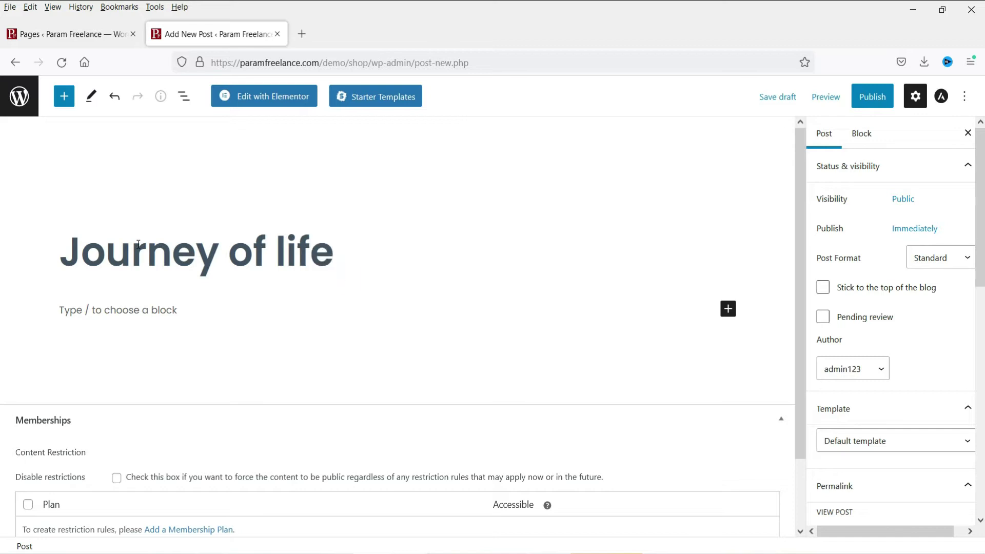
{"action": "type", "text": " Book"}
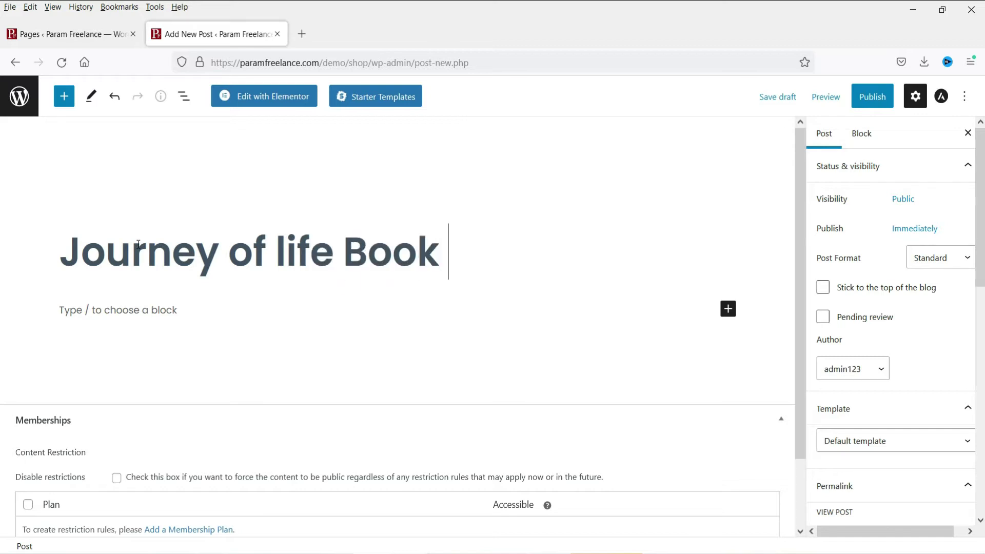
Add a new category named "Books" to the Journey of life Book post
{"action": "scroll", "coordinate": [927, 339], "scroll_direction": "down", "scroll_amount": 4}
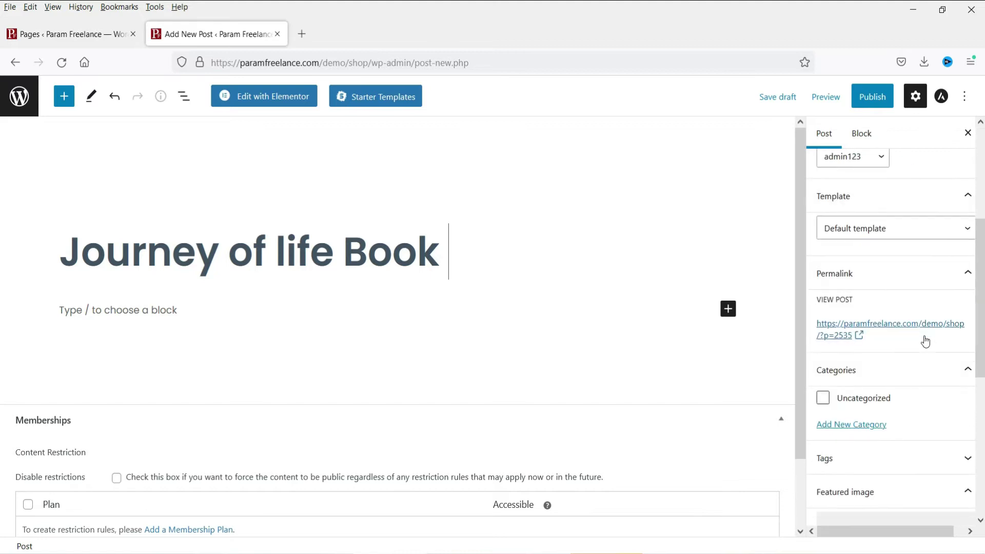
{"action": "left_click", "coordinate": [851, 426]}
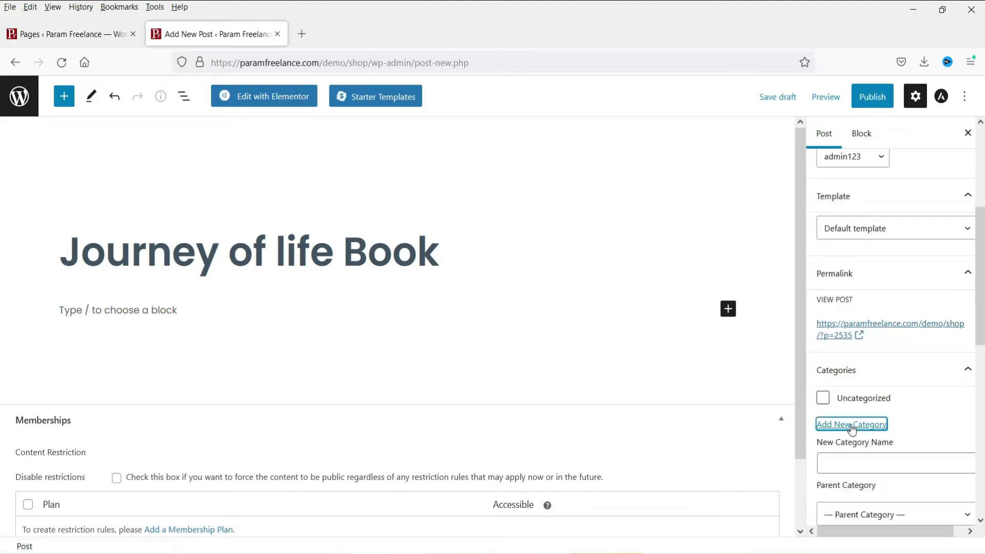
{"action": "left_click", "coordinate": [853, 461]}
{"action": "type", "text": "Boo"}
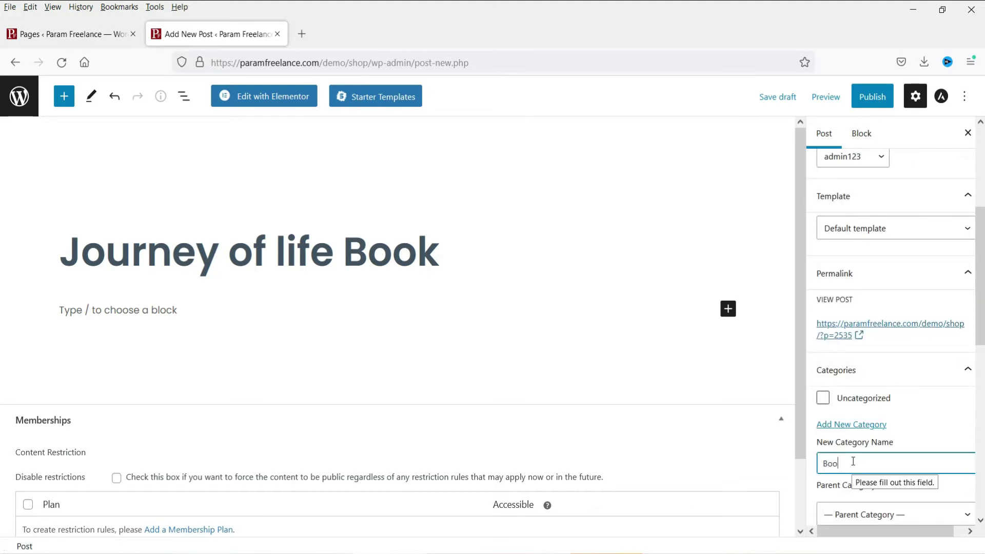
{"action": "type", "text": "ks"}
{"action": "key", "text": "Return"}
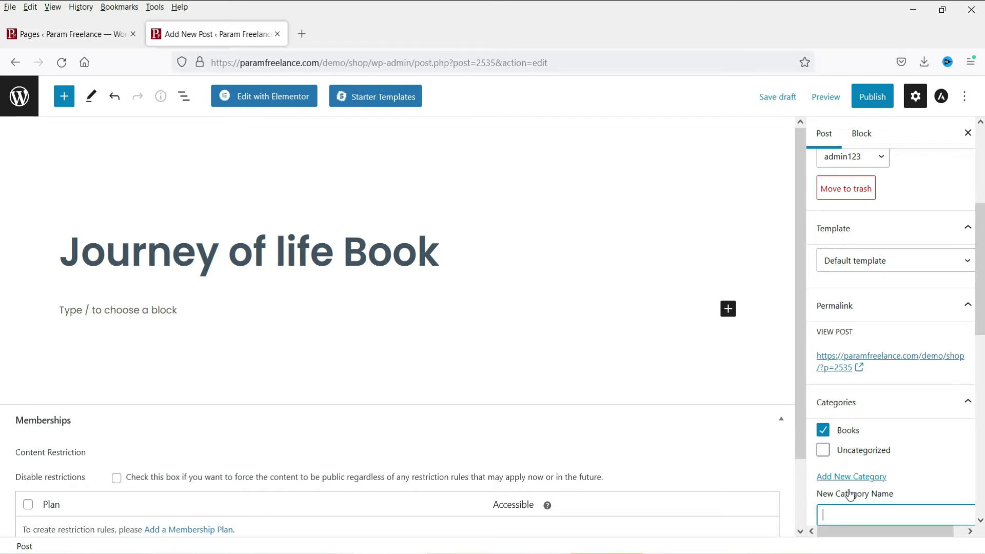
Add another new category named "Silver Members" to the post
{"action": "type", "text": "Silver Membership"}
{"action": "key", "text": "BackSpace"}
{"action": "key", "text": "BackSpace"}
{"action": "key", "text": "BackSpace"}
{"action": "key", "text": "BackSpace"}
{"action": "type", "text": "s"}
{"action": "key", "text": "Return"}
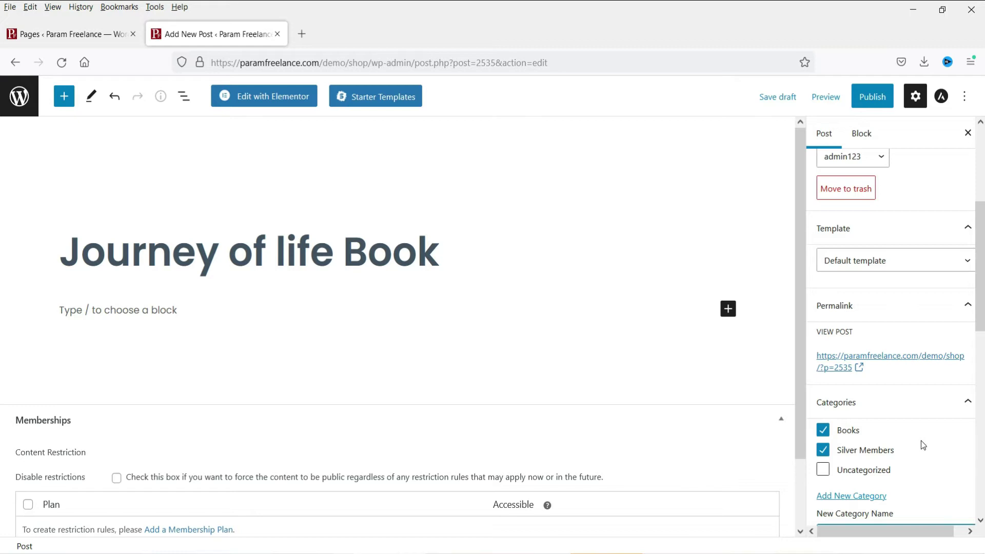
Add the new categories "Golden Members" and "Platinum members" to the post
{"action": "scroll", "coordinate": [899, 468], "scroll_direction": "down", "scroll_amount": 3}
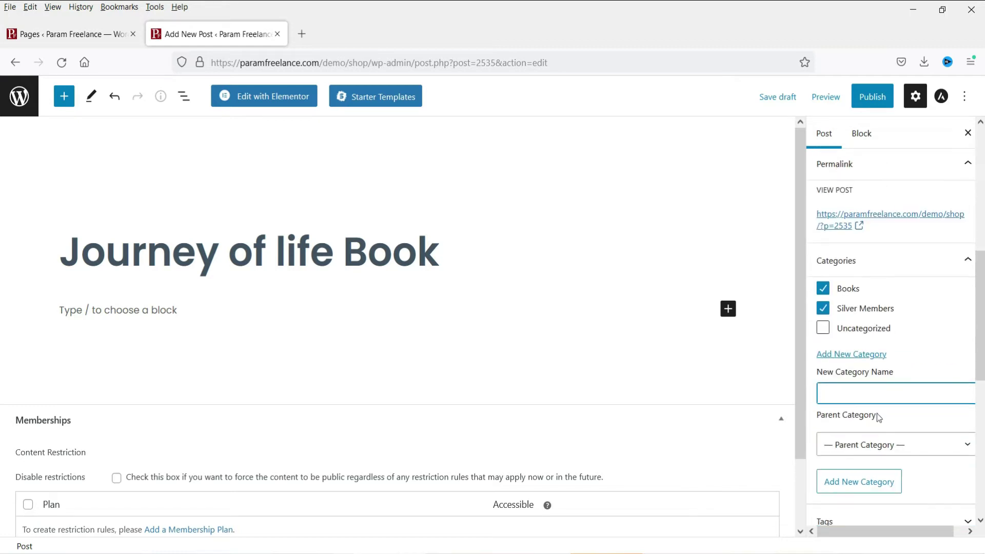
{"action": "type", "text": "Golden Members"}
{"action": "key", "text": "Return"}
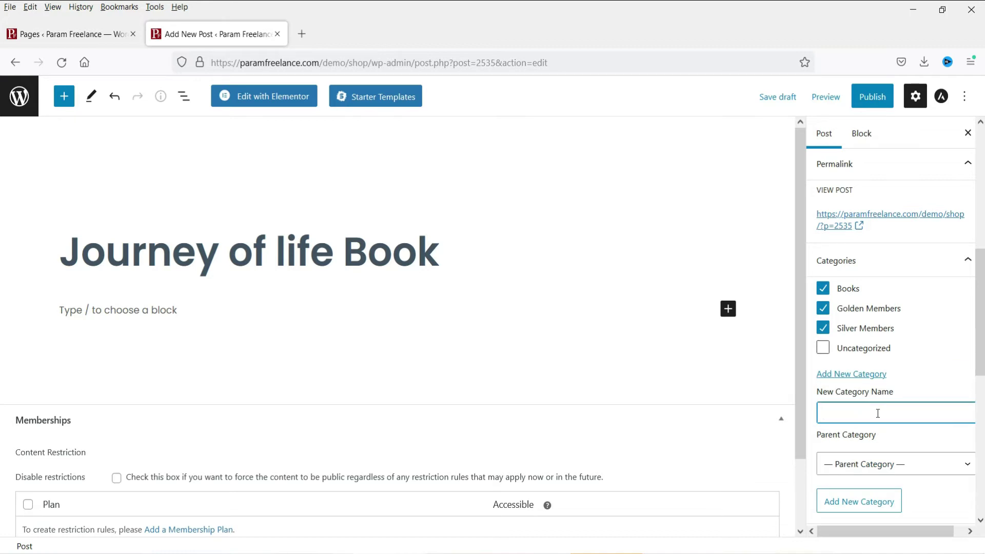
{"action": "type", "text": "Platinum members"}
{"action": "key", "text": "Return"}
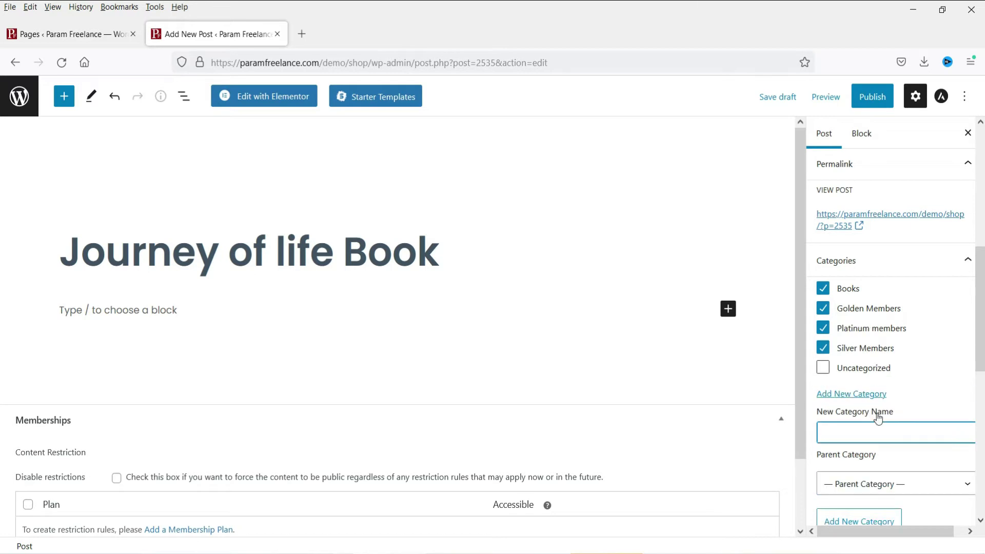
Paste the copied Lorem Ipsum sample text twice into the body of the Journey of life Book post
{"action": "left_click", "coordinate": [145, 312]}
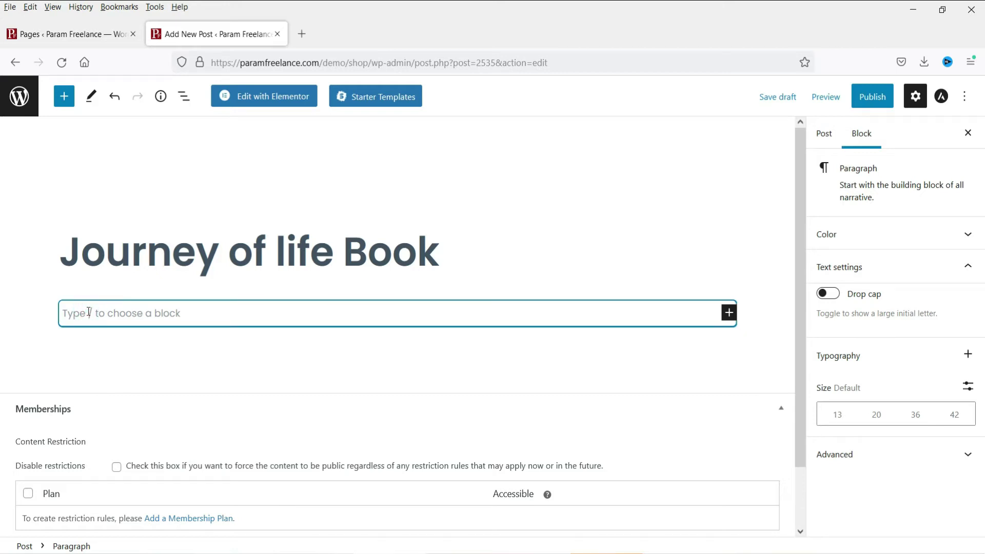
{"action": "key", "text": "ctrl+v"}
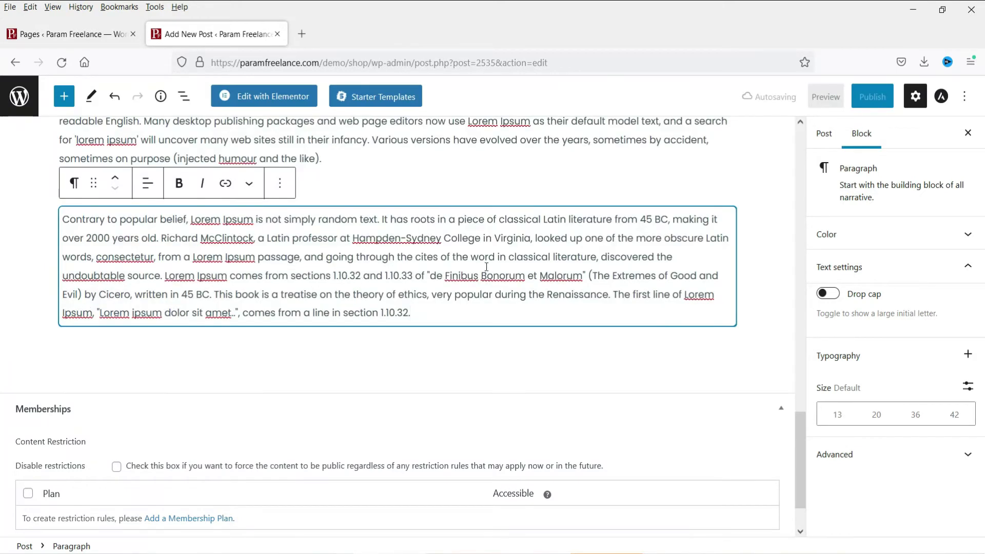
{"action": "key", "text": "ctrl+v"}
Set the Journey Of Life cover, Silver-Members-img.jpg, from the media library as the post's featured image
{"action": "left_click", "coordinate": [825, 134]}
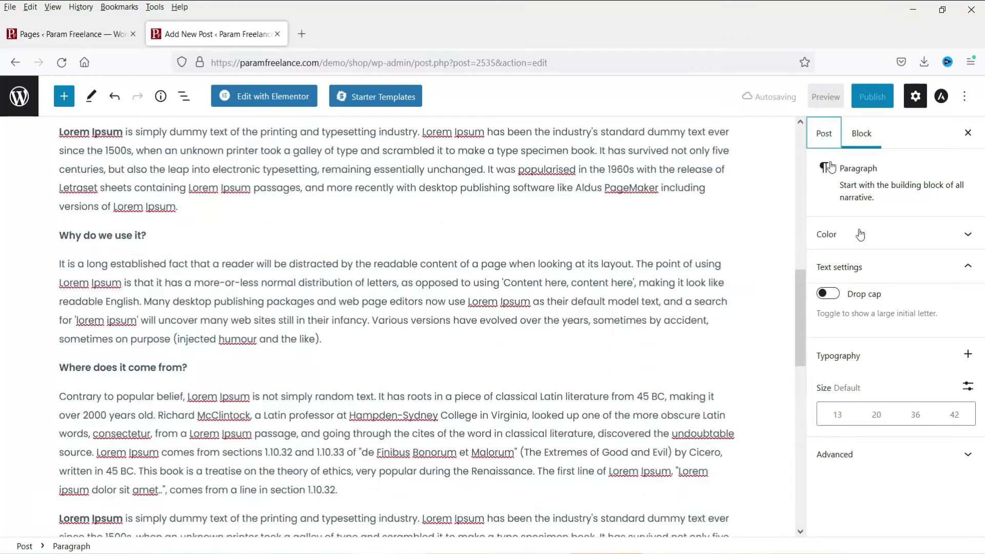
{"action": "scroll", "coordinate": [898, 339], "scroll_direction": "down", "scroll_amount": 5}
{"action": "scroll", "coordinate": [899, 350], "scroll_direction": "down", "scroll_amount": 6}
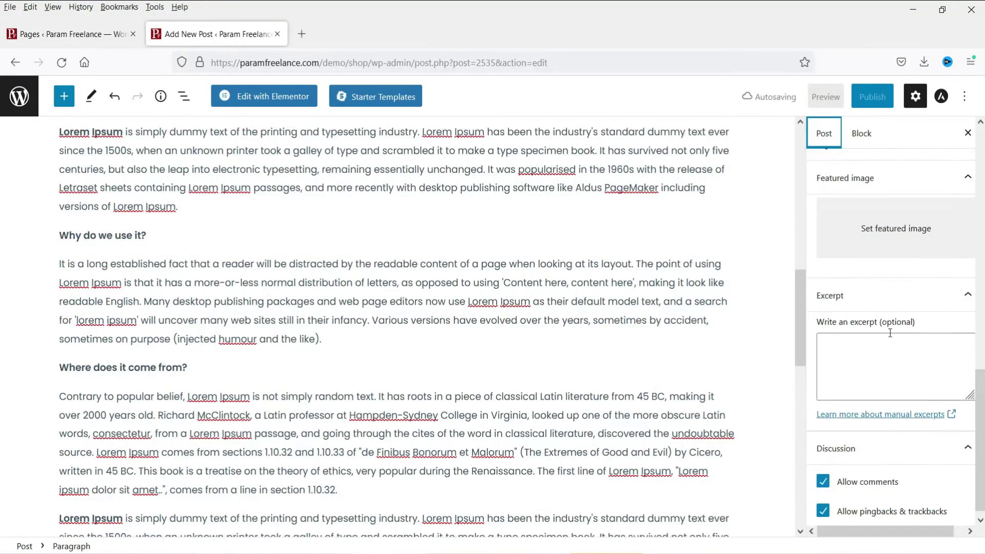
{"action": "left_click", "coordinate": [881, 243]}
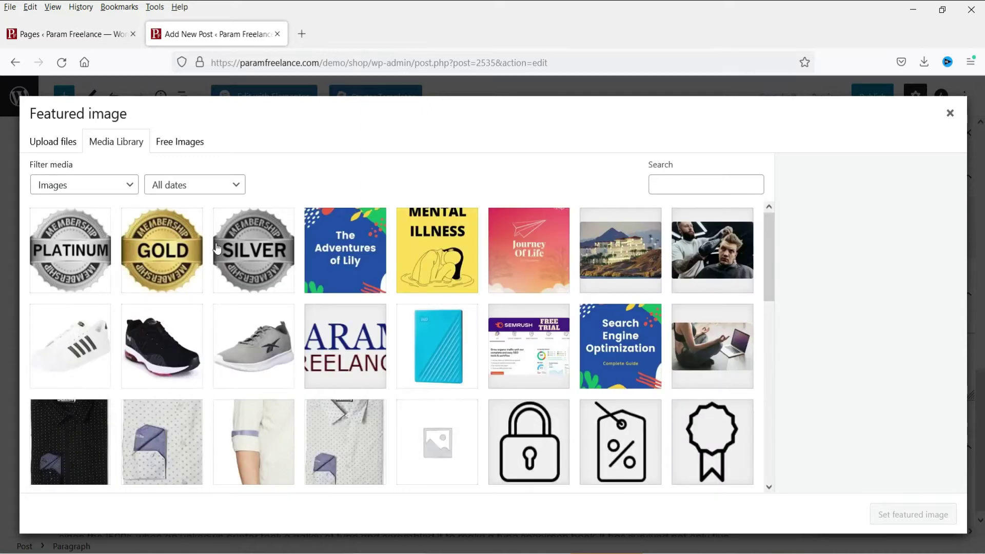
{"action": "left_click", "coordinate": [519, 258]}
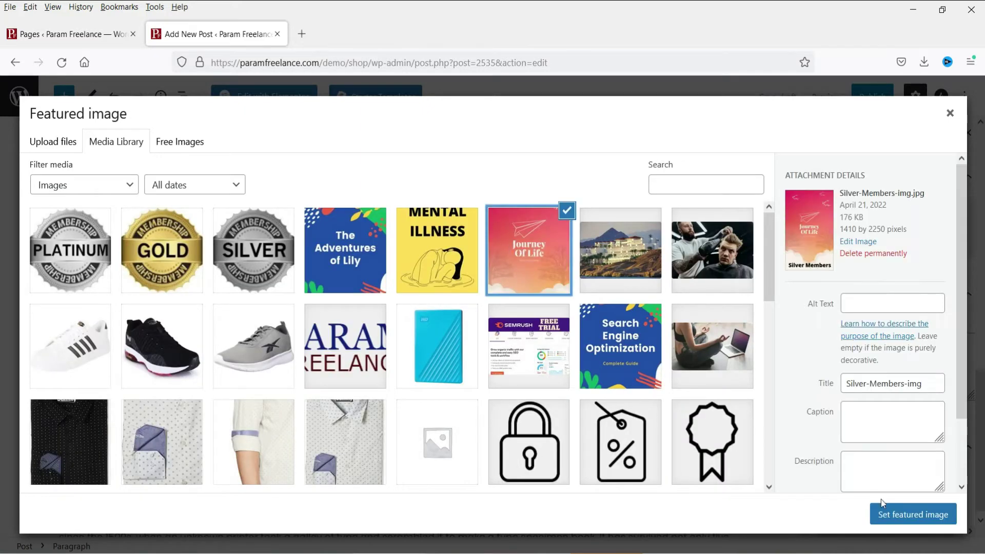
{"action": "left_click", "coordinate": [902, 519]}
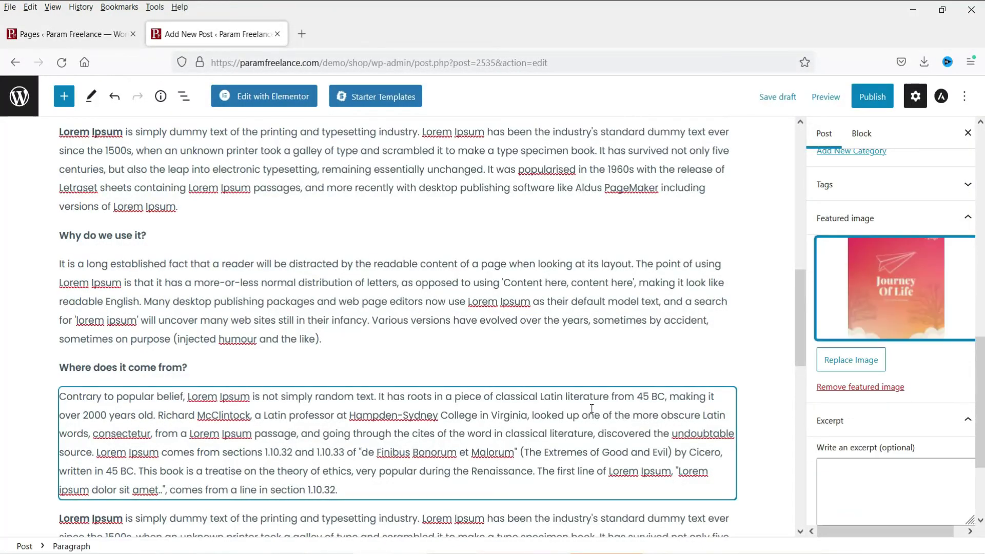
Publish the Journey of life Book post and look through its live page on the site
{"action": "left_click", "coordinate": [872, 103]}
{"action": "left_click", "coordinate": [871, 107]}
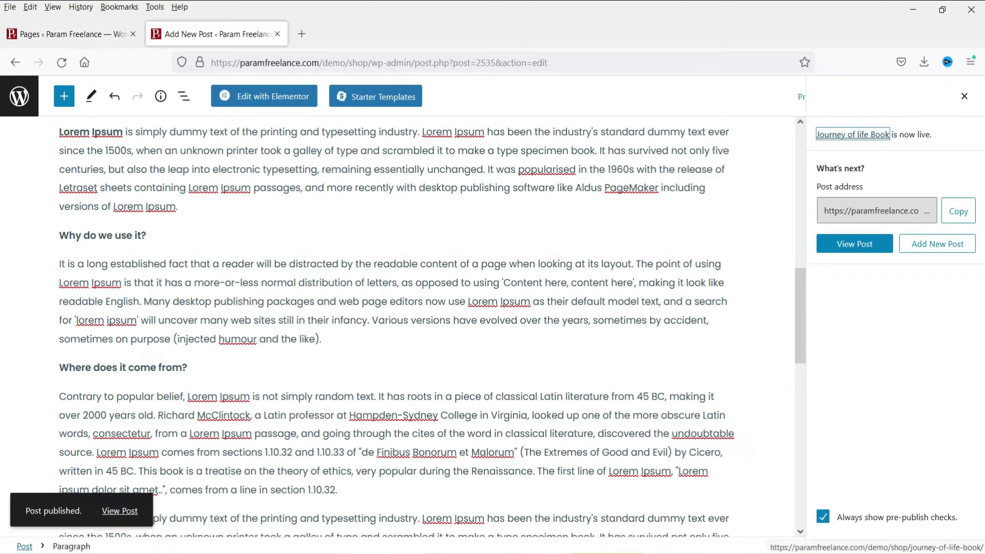
{"action": "left_click", "coordinate": [122, 511]}
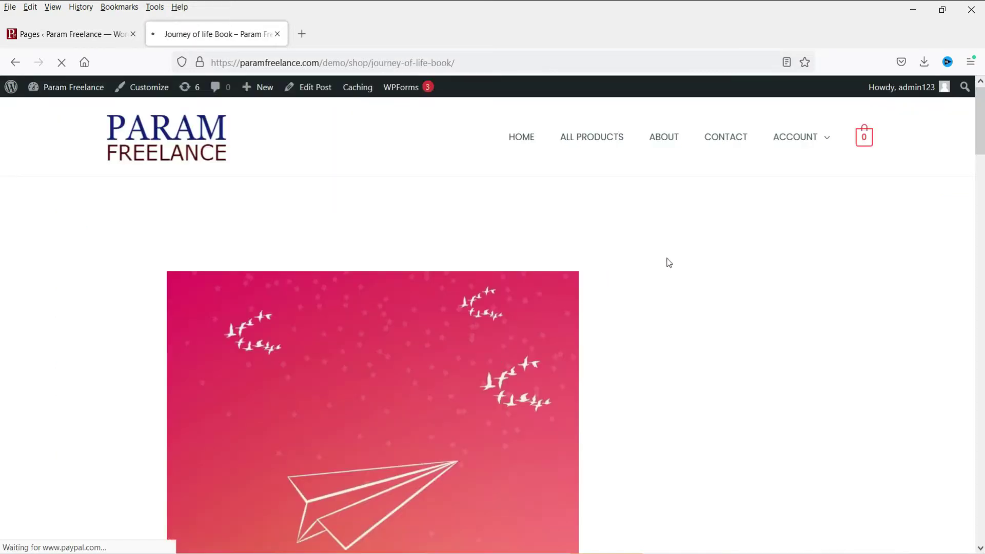
{"action": "scroll", "coordinate": [673, 266], "scroll_direction": "down", "scroll_amount": 6}
{"action": "scroll", "coordinate": [672, 266], "scroll_direction": "down", "scroll_amount": 6}
{"action": "scroll", "coordinate": [479, 275], "scroll_direction": "down", "scroll_amount": 8}
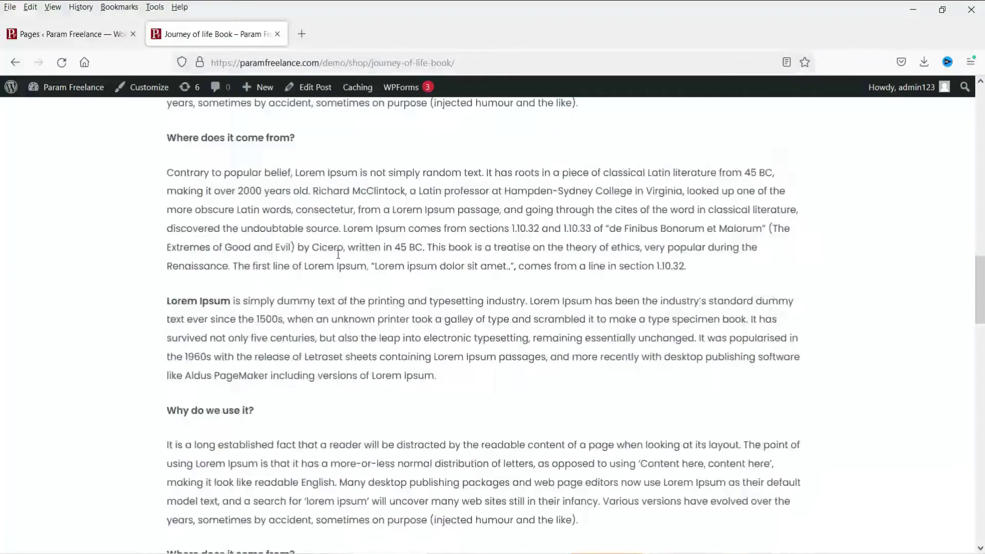
{"action": "scroll", "coordinate": [343, 255], "scroll_direction": "down", "scroll_amount": 10}
{"action": "scroll", "coordinate": [343, 254], "scroll_direction": "up", "scroll_amount": 13}
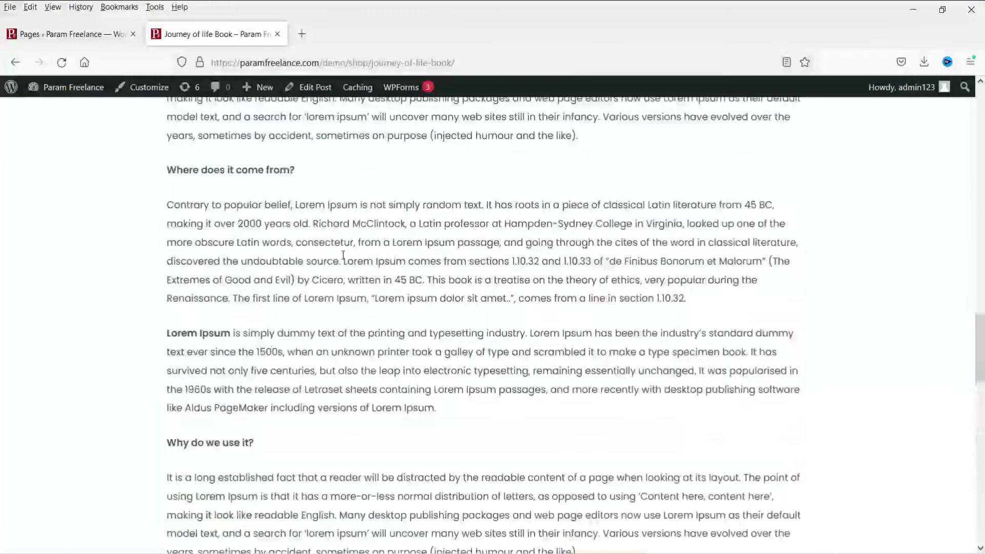
{"action": "scroll", "coordinate": [343, 257], "scroll_direction": "up", "scroll_amount": 8}
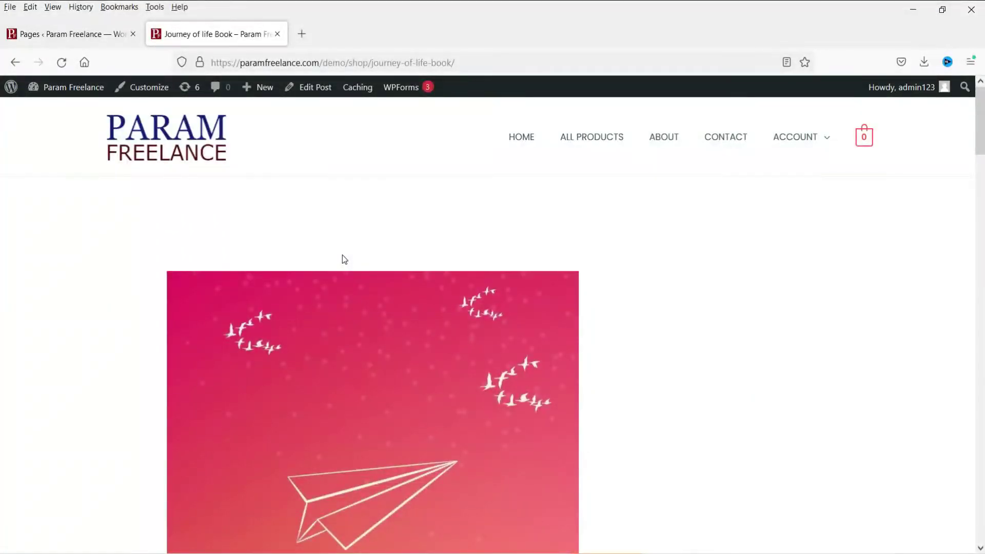
Create another new post titled "Mental Illness Book"
{"action": "mouse_move", "coordinate": [256, 91]}
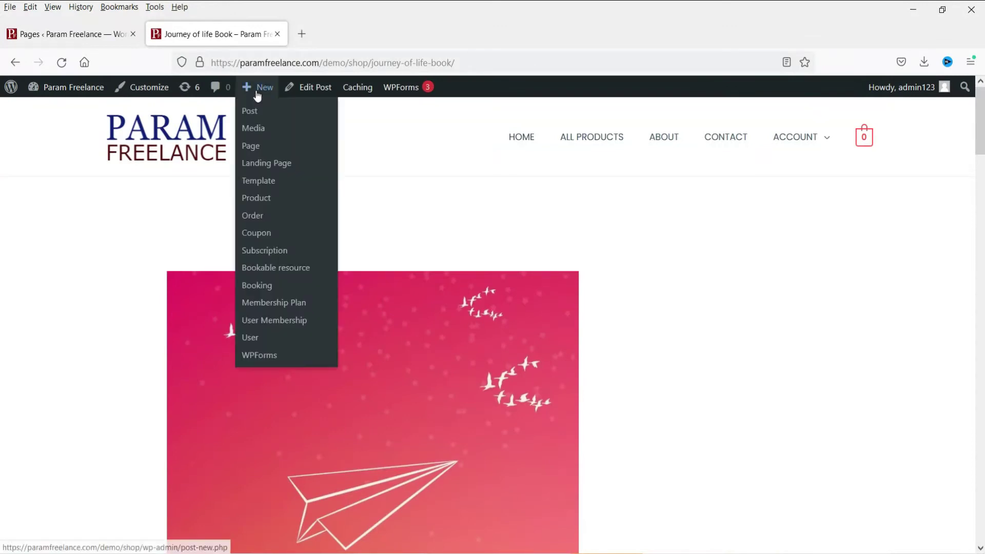
{"action": "left_click", "coordinate": [255, 114]}
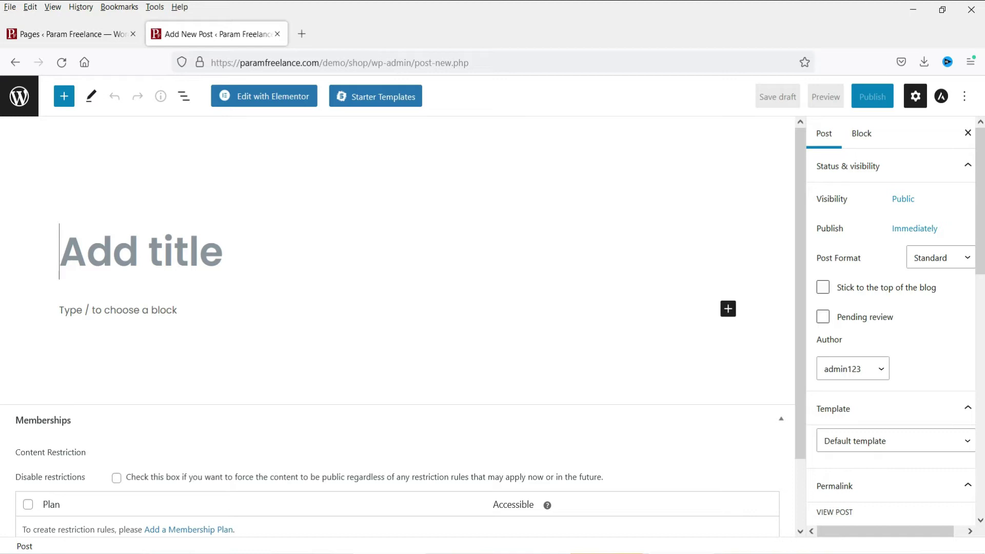
{"action": "type", "text": "Mental Illness Book"}
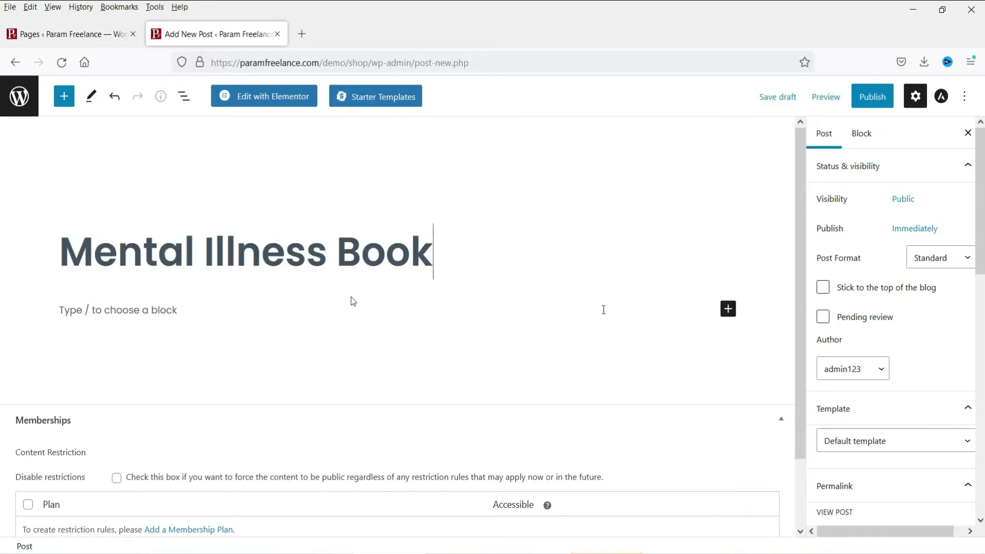
Assign the Mental Illness Book post to the Books, Golden Members and Platinum members categories
{"action": "scroll", "coordinate": [858, 269], "scroll_direction": "down", "scroll_amount": 5}
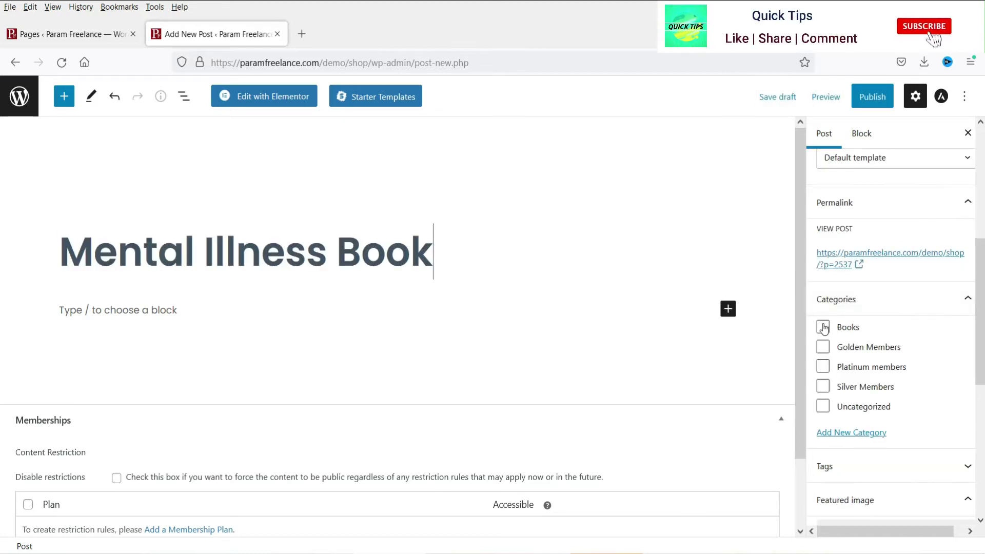
{"action": "left_click", "coordinate": [824, 328]}
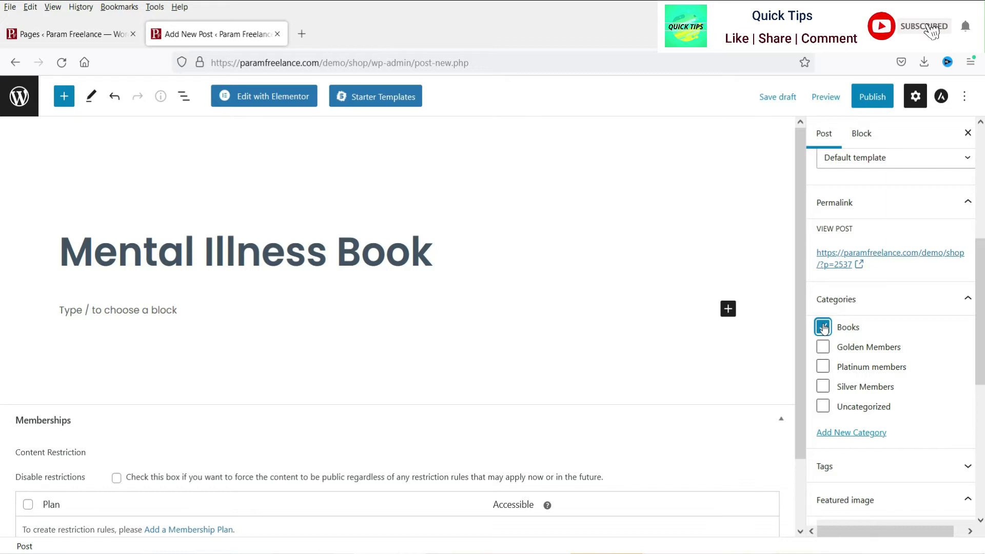
{"action": "left_click", "coordinate": [824, 349]}
{"action": "left_click", "coordinate": [823, 367]}
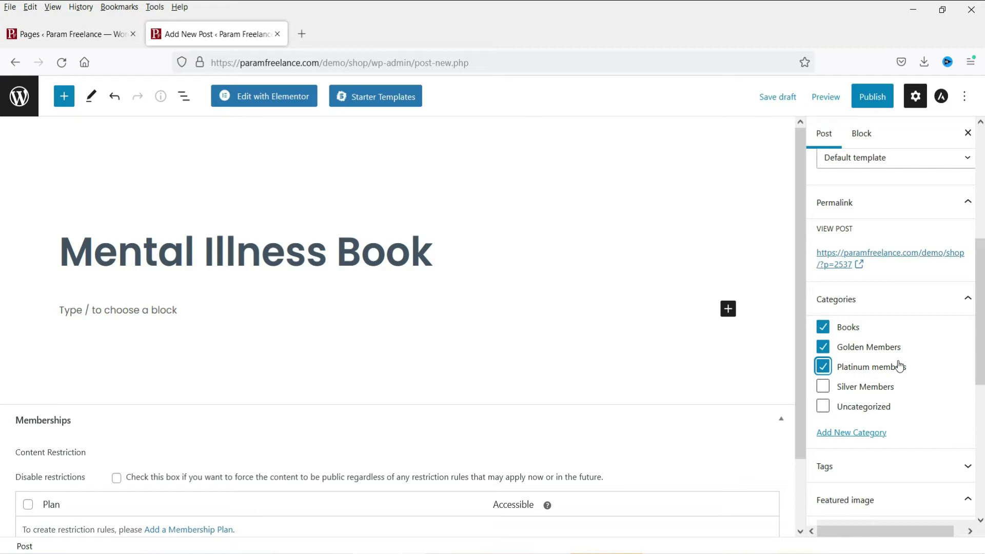
Set the yellow Mental Illness cover from the media library as the post's featured image
{"action": "scroll", "coordinate": [899, 365], "scroll_direction": "down", "scroll_amount": 5}
{"action": "left_click", "coordinate": [892, 347]}
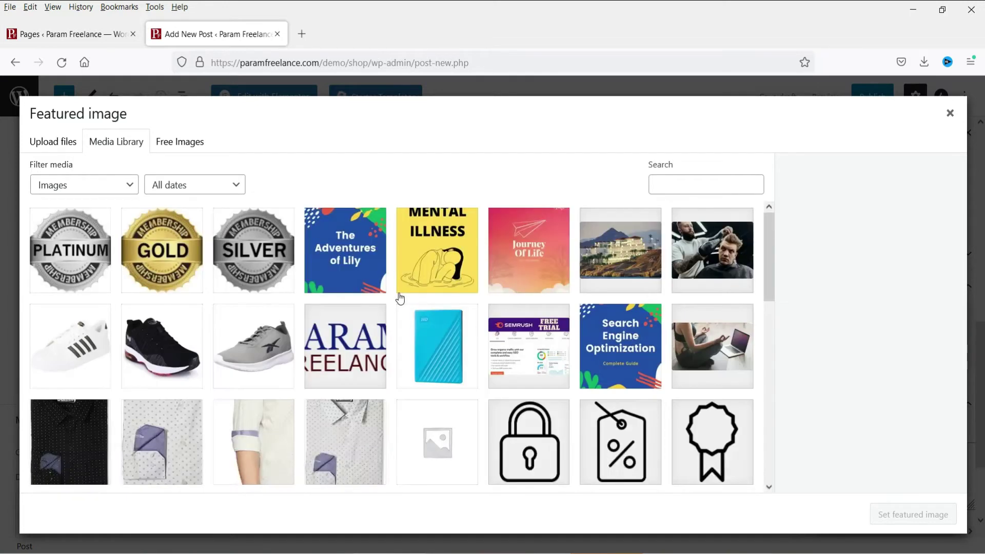
{"action": "left_click", "coordinate": [447, 250]}
{"action": "left_click", "coordinate": [907, 524]}
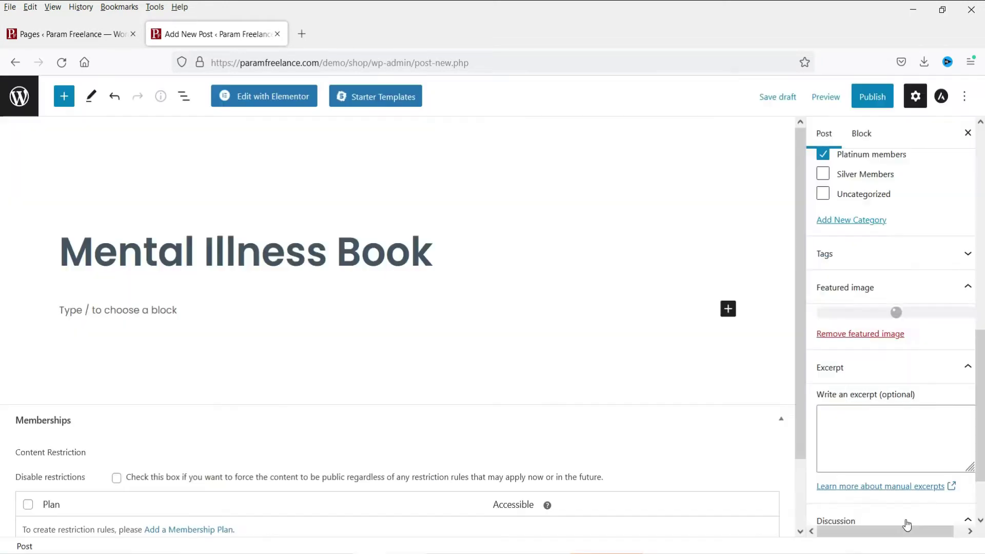
Paste the copied Lorem Ipsum sample text into the body of the Mental Illness Book post
{"action": "left_click", "coordinate": [153, 314]}
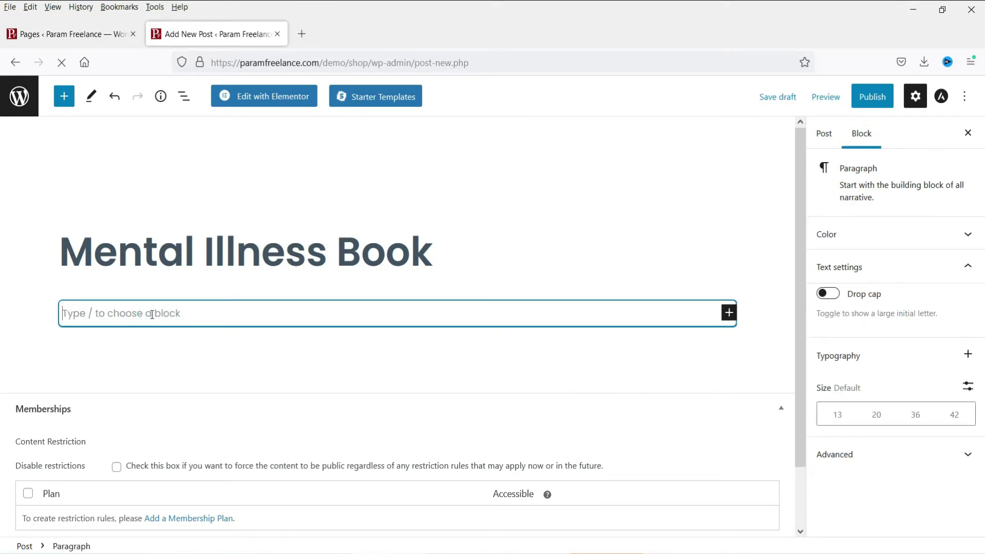
{"action": "key", "text": "ctrl+v"}
{"action": "scroll", "coordinate": [667, 231], "scroll_direction": "up", "scroll_amount": 7}
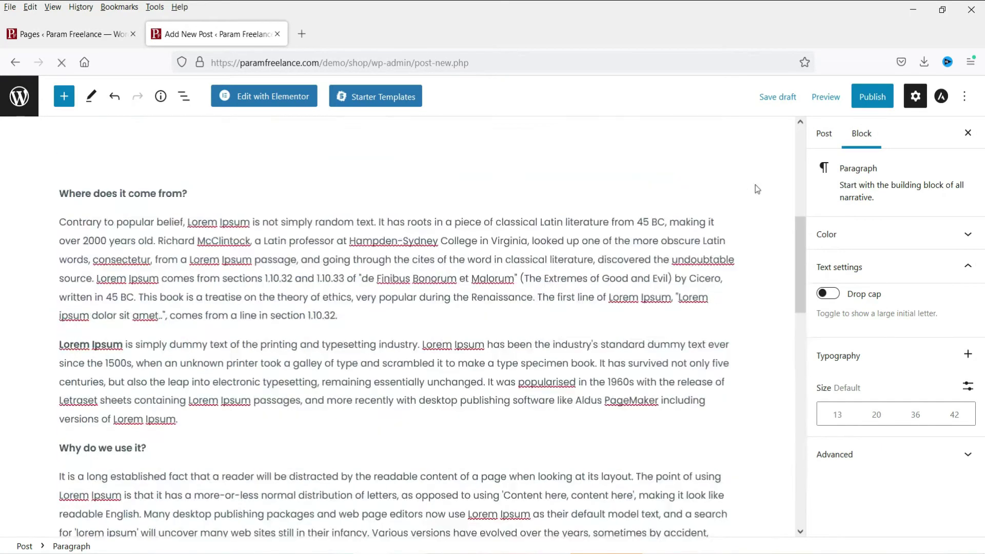
Publish the Mental Illness Book post and look through its live page
{"action": "left_click", "coordinate": [870, 100]}
{"action": "left_click", "coordinate": [869, 100]}
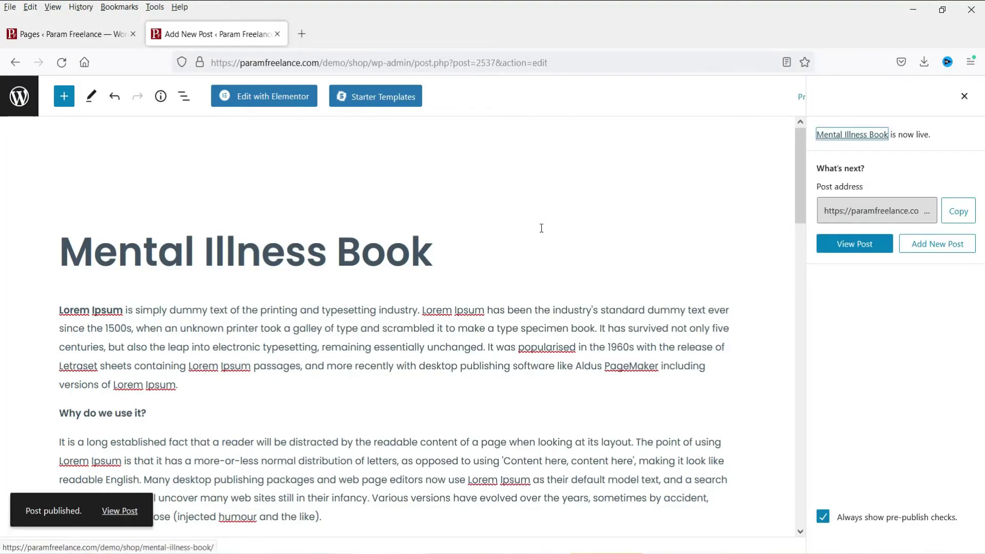
{"action": "left_click", "coordinate": [120, 511]}
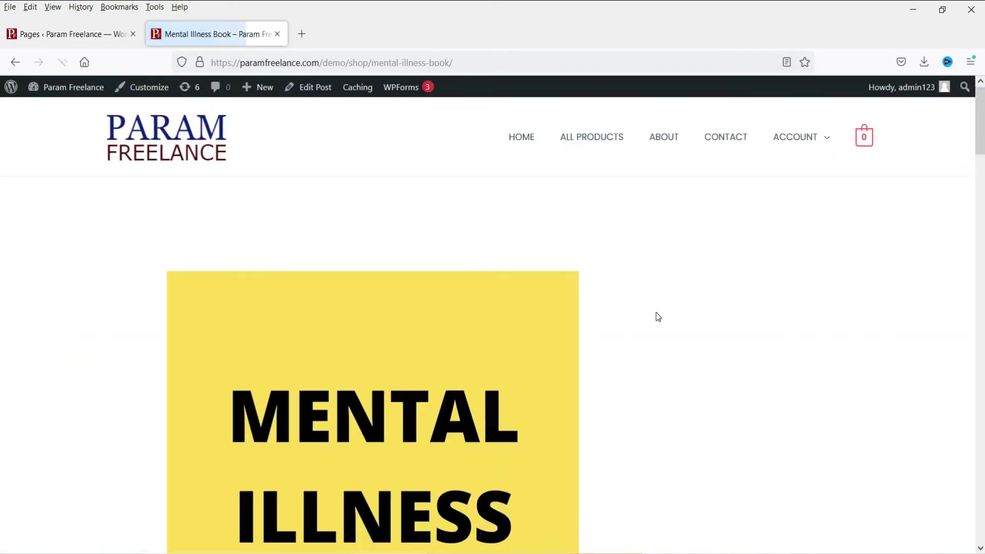
{"action": "scroll", "coordinate": [656, 314], "scroll_direction": "down", "scroll_amount": 15}
{"action": "scroll", "coordinate": [358, 234], "scroll_direction": "down", "scroll_amount": 5}
{"action": "scroll", "coordinate": [351, 230], "scroll_direction": "up", "scroll_amount": 20}
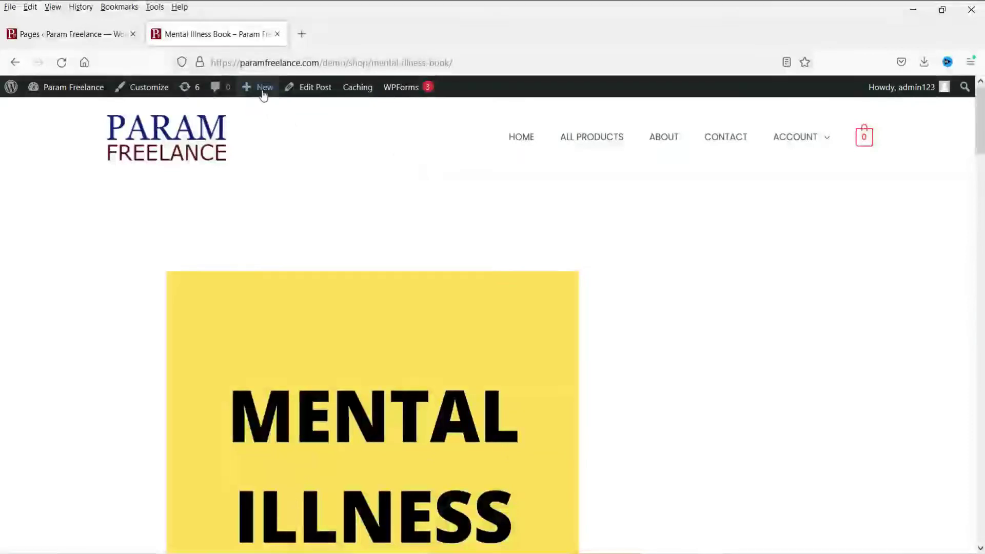
Create another new post titled "Adventures of Lilly Book"
{"action": "mouse_move", "coordinate": [260, 91]}
{"action": "left_click", "coordinate": [251, 111]}
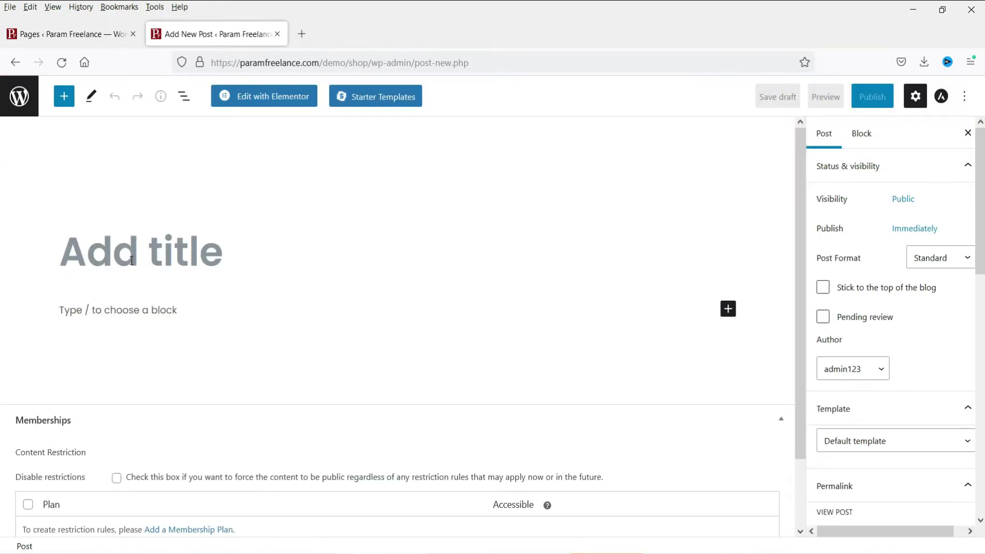
{"action": "type", "text": "Adventures of Lilly Book"}
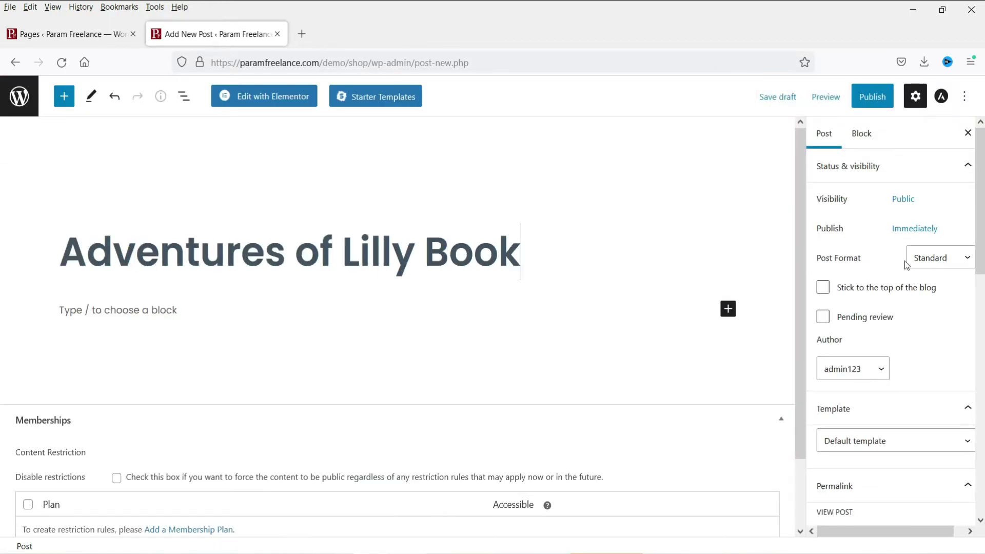
Assign the Adventures of Lilly Book post to the Books and Platinum members categories
{"action": "scroll", "coordinate": [906, 264], "scroll_direction": "down", "scroll_amount": 4}
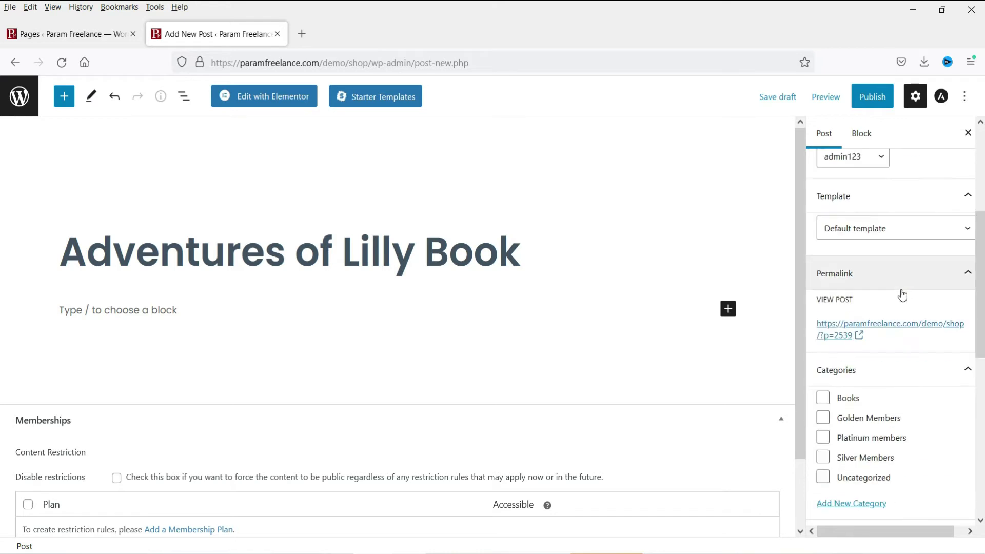
{"action": "left_click", "coordinate": [822, 399]}
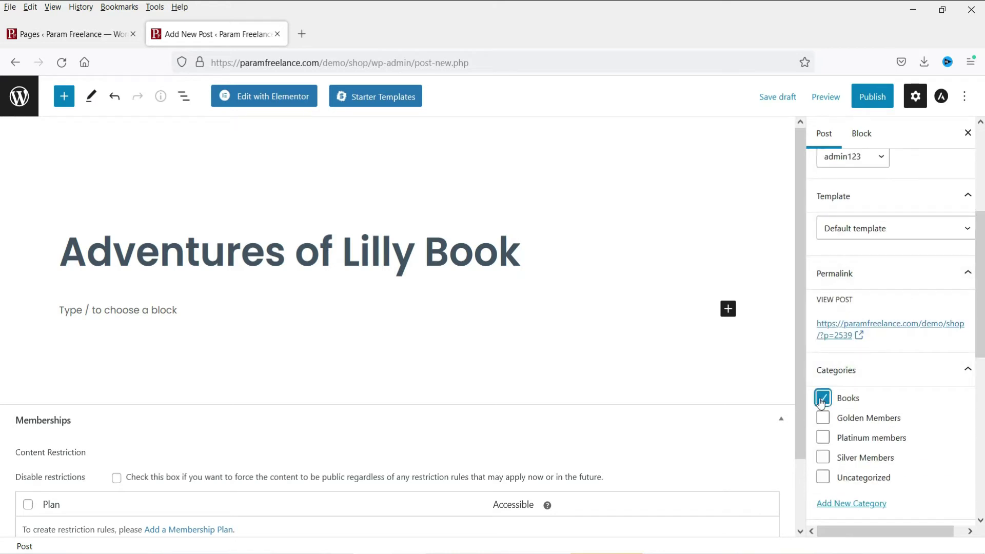
{"action": "left_click", "coordinate": [823, 438]}
Set The Adventures of Lily cover from the media library as the post's featured image
{"action": "scroll", "coordinate": [903, 370], "scroll_direction": "down", "scroll_amount": 7}
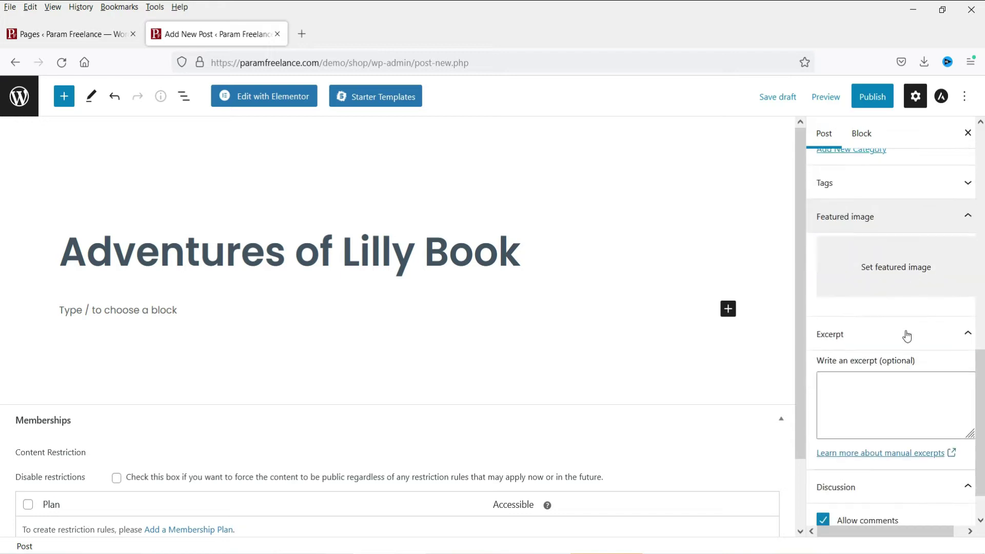
{"action": "left_click", "coordinate": [907, 285]}
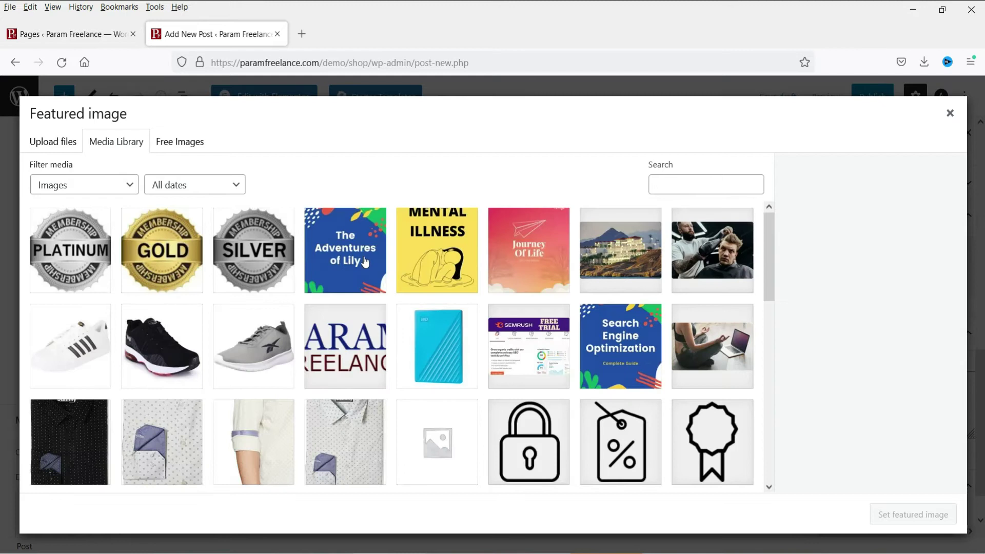
{"action": "left_click", "coordinate": [922, 514]}
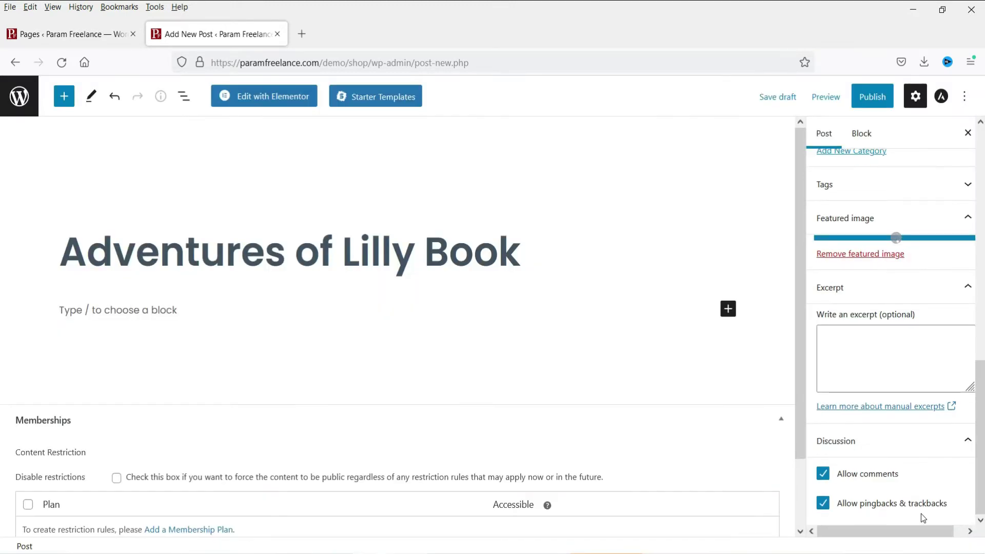
Paste the copied Lorem Ipsum text into the body of the Adventures of Lilly Book post and publish it
{"action": "left_click", "coordinate": [108, 312]}
{"action": "key", "text": "ctrl+v"}
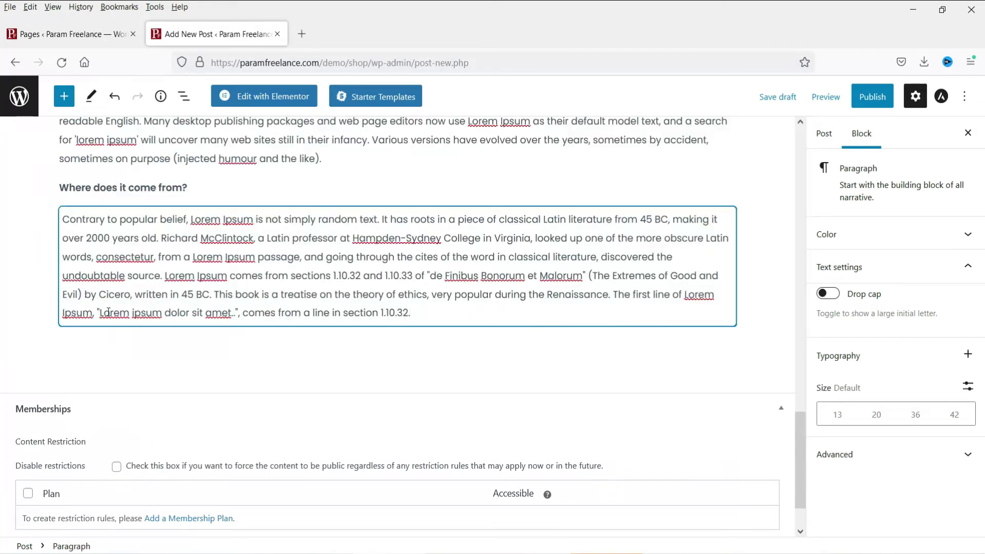
{"action": "left_click", "coordinate": [874, 103]}
{"action": "left_click", "coordinate": [856, 97]}
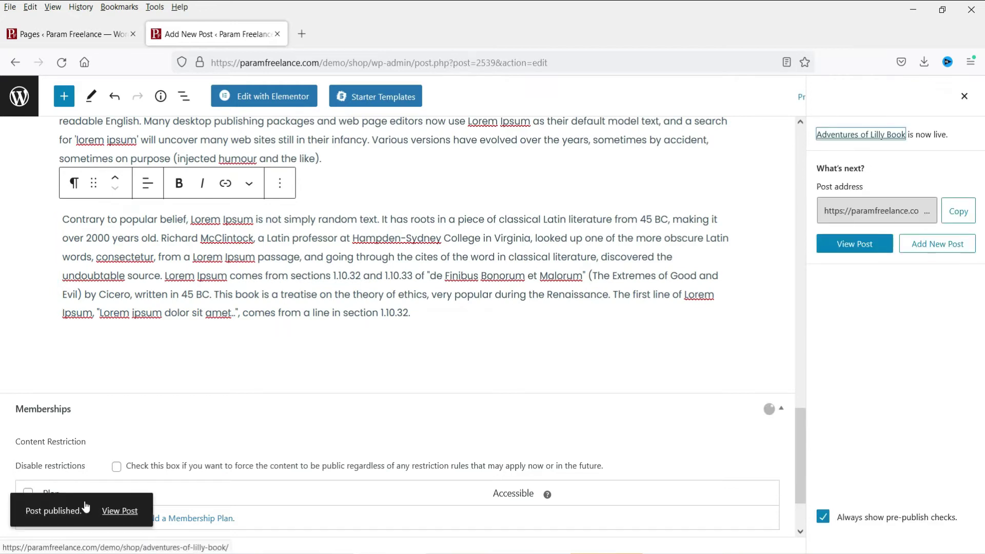
View the published Adventures of Lilly Book post and check its cover and text
{"action": "left_click", "coordinate": [119, 511]}
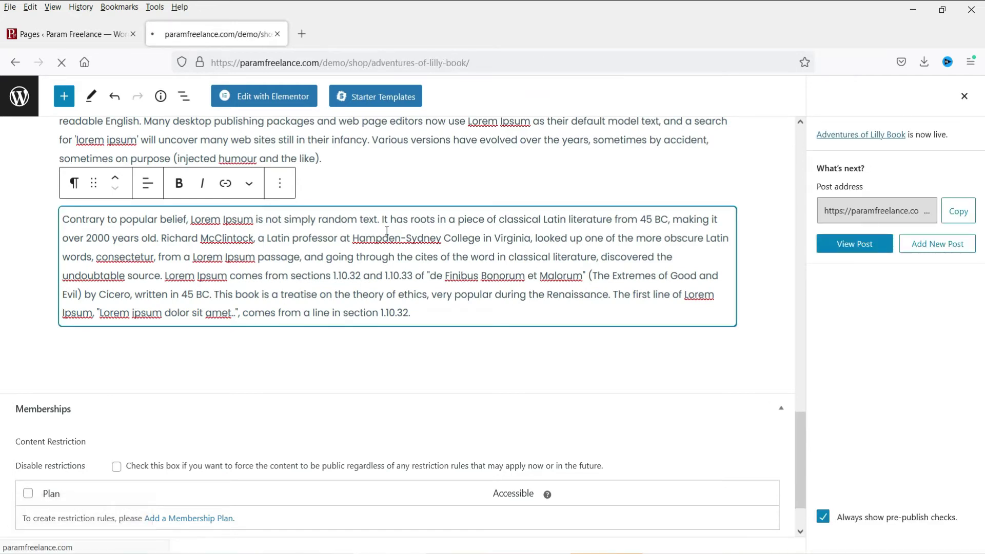
{"action": "scroll", "coordinate": [566, 239], "scroll_direction": "down", "scroll_amount": 15}
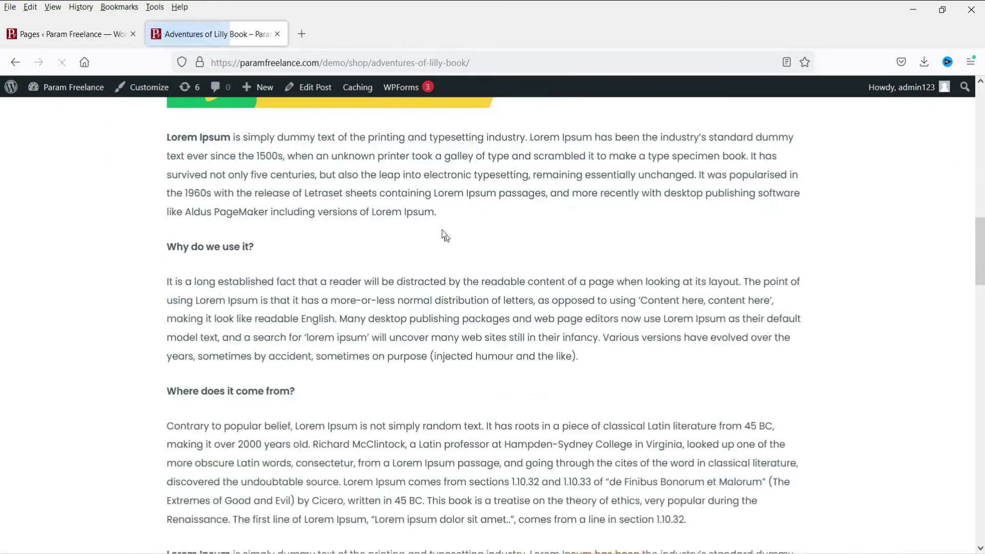
{"action": "scroll", "coordinate": [455, 244], "scroll_direction": "up", "scroll_amount": 15}
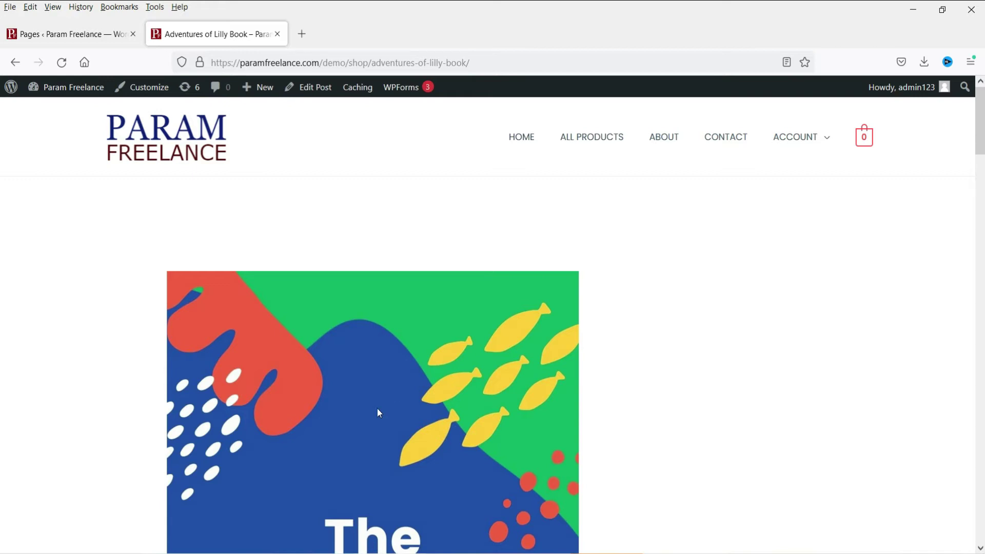
Create a new product titled "Silver Membership Plan" and assign it to the Membership category
{"action": "left_click", "coordinate": [56, 34]}
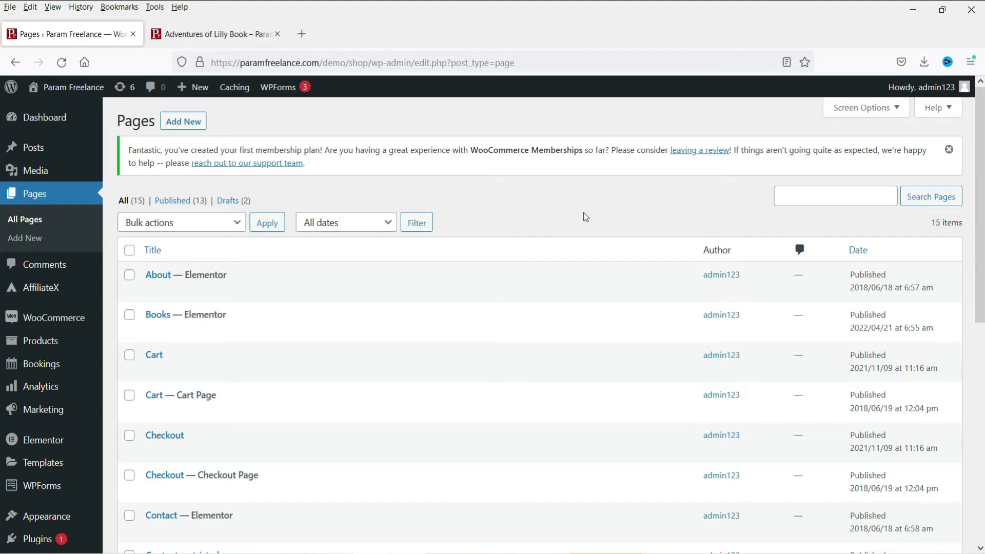
{"action": "mouse_move", "coordinate": [13, 347]}
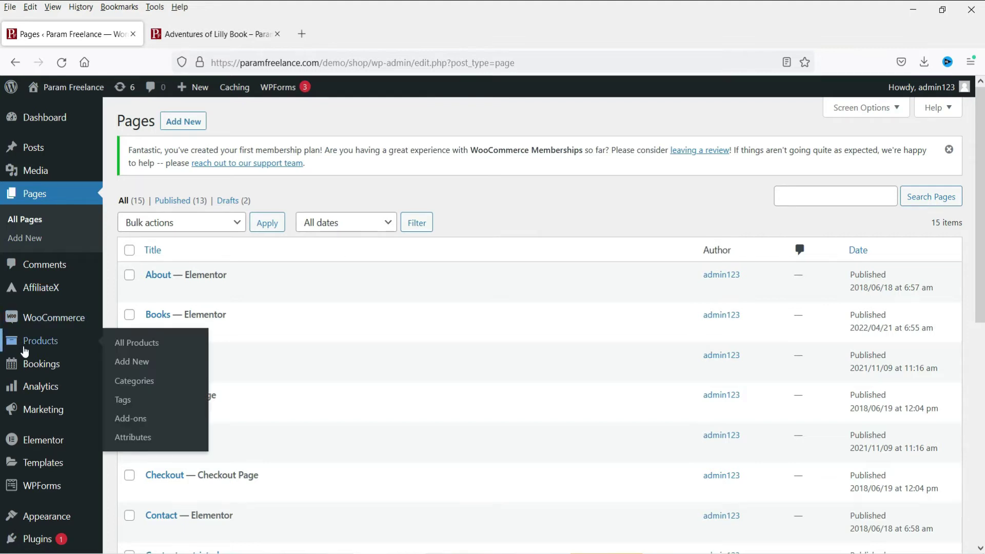
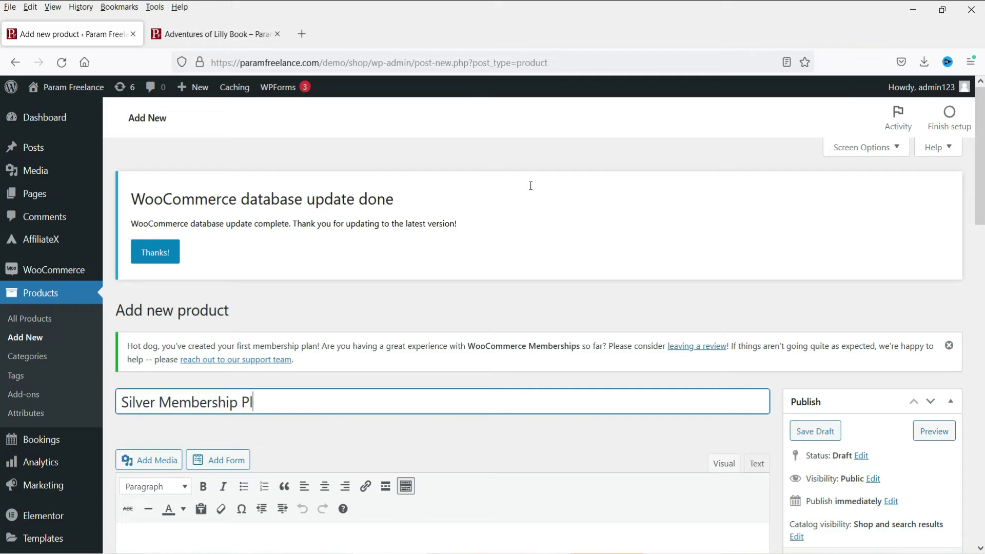
{"action": "scroll", "coordinate": [742, 193], "scroll_direction": "down", "scroll_amount": 7}
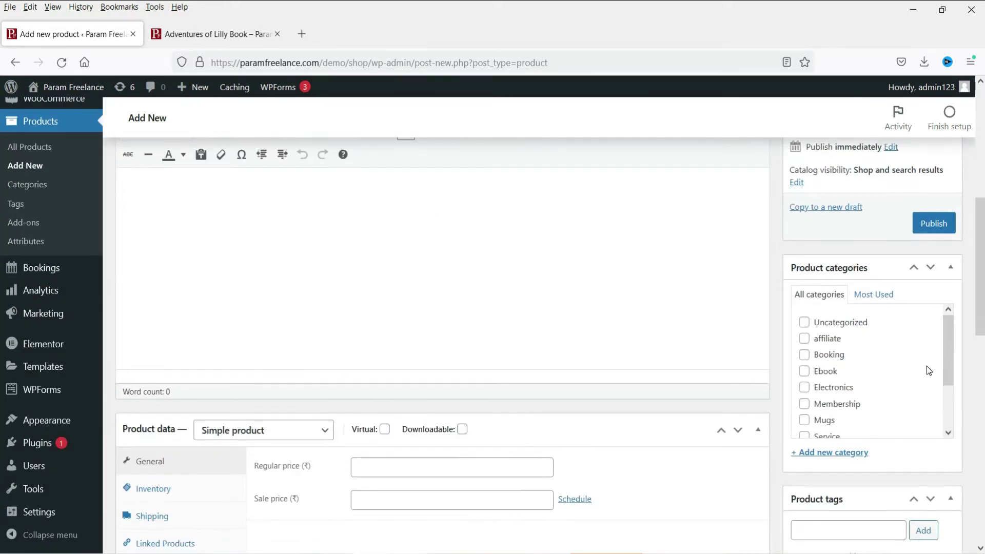
{"action": "scroll", "coordinate": [872, 355], "scroll_direction": "down", "scroll_amount": 2}
{"action": "left_click", "coordinate": [803, 342]}
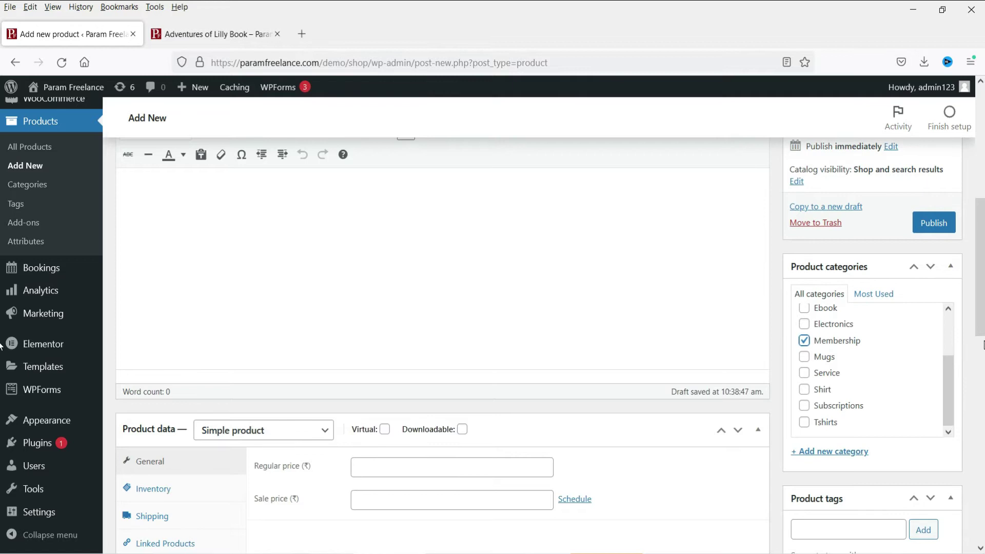
Set the Silver Membership Plan's regular price to 250 and its sale price to 200
{"action": "scroll", "coordinate": [981, 345], "scroll_direction": "down", "scroll_amount": 3}
{"action": "left_click", "coordinate": [380, 398]}
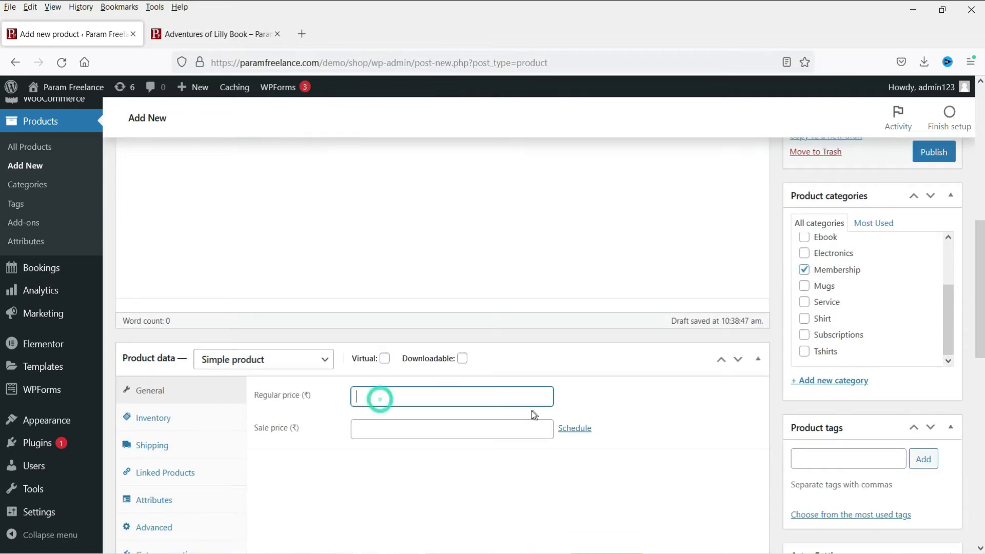
{"action": "type", "text": "250"}
{"action": "key", "text": "Tab"}
{"action": "type", "text": "200"}
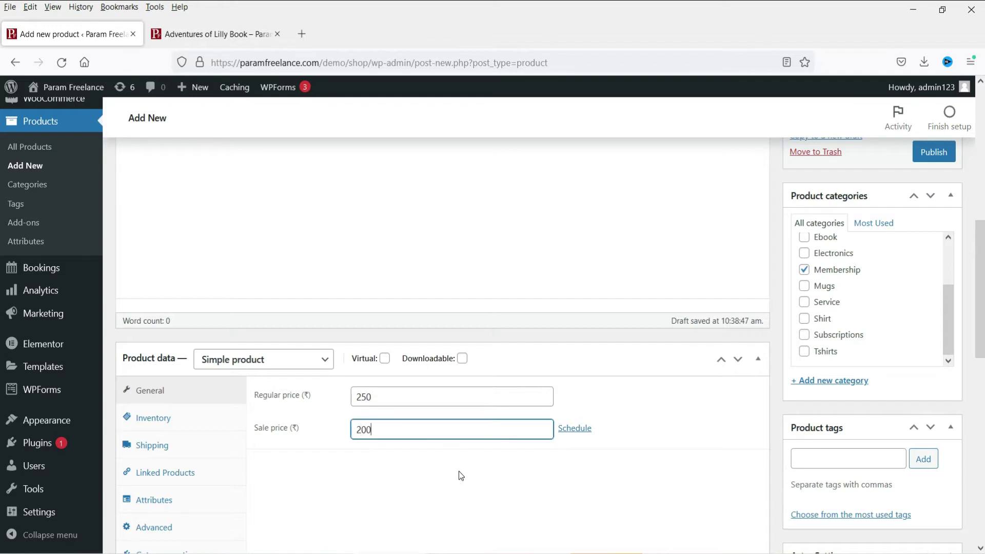
{"action": "left_click", "coordinate": [444, 491]}
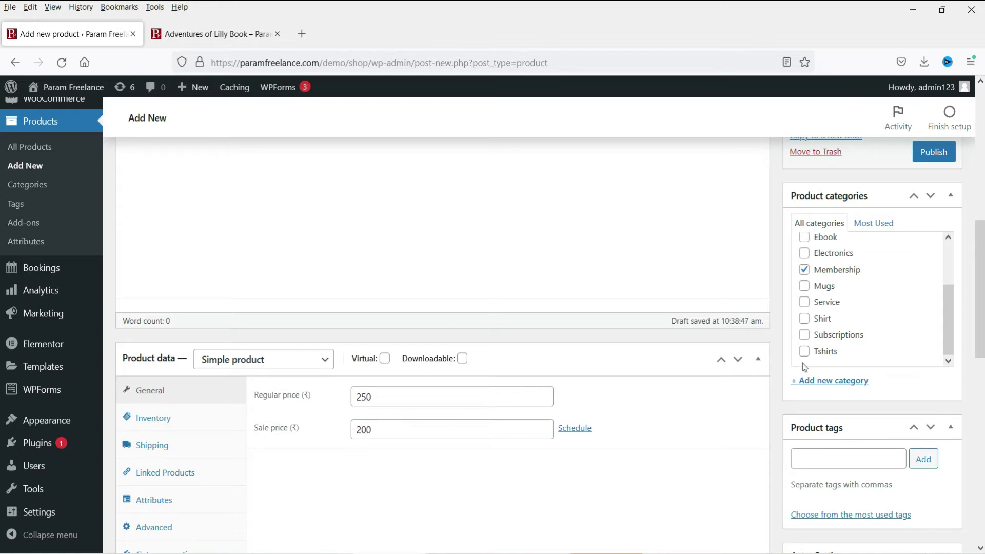
Set the Silver membership badge from the media library as the product image
{"action": "scroll", "coordinate": [786, 301], "scroll_direction": "down", "scroll_amount": 4}
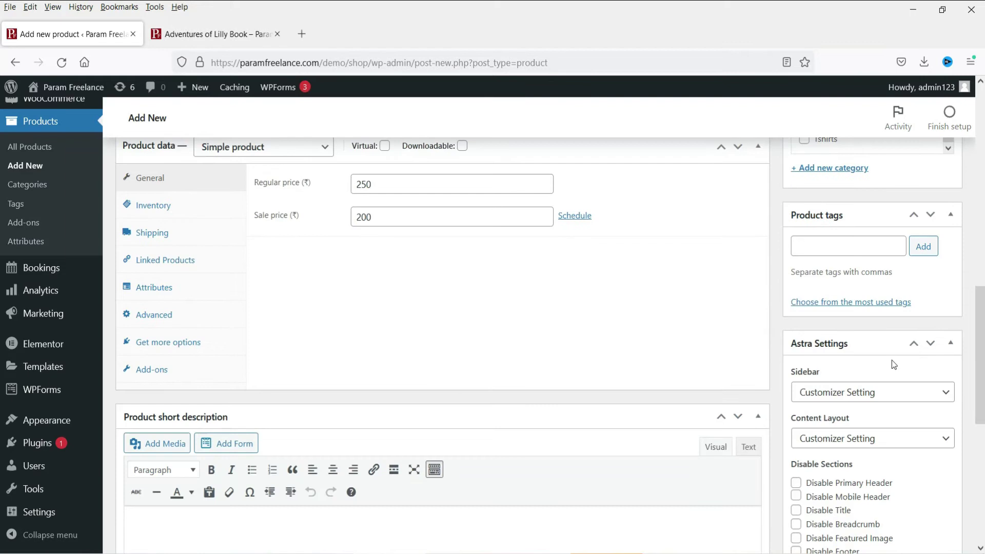
{"action": "scroll", "coordinate": [892, 361], "scroll_direction": "down", "scroll_amount": 7}
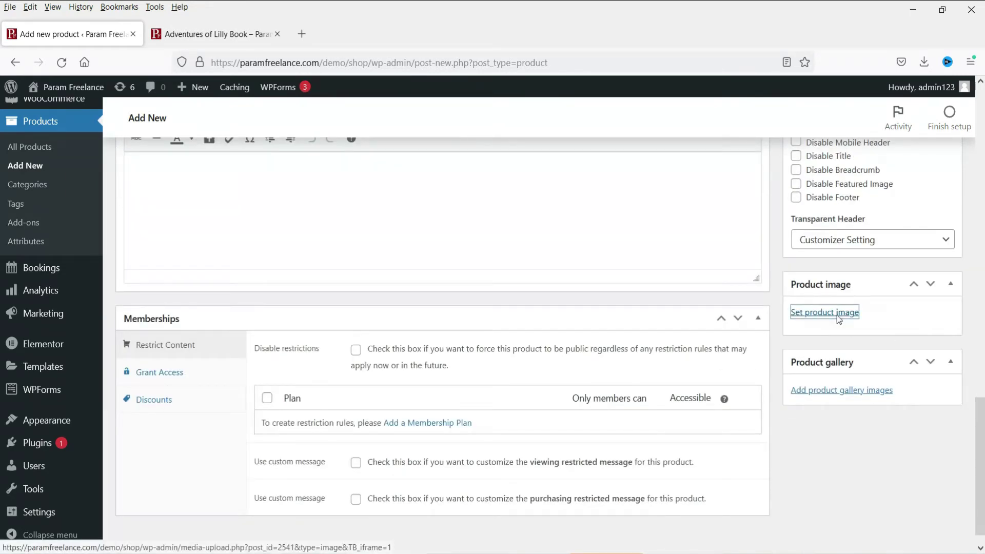
{"action": "left_click", "coordinate": [836, 313]}
{"action": "left_click", "coordinate": [293, 267]}
{"action": "left_click", "coordinate": [910, 513]}
Write the product short description "Get access to Books." with a second paragraph "Discount of 3% on all the products on this website."
{"action": "scroll", "coordinate": [468, 376], "scroll_direction": "up", "scroll_amount": 4}
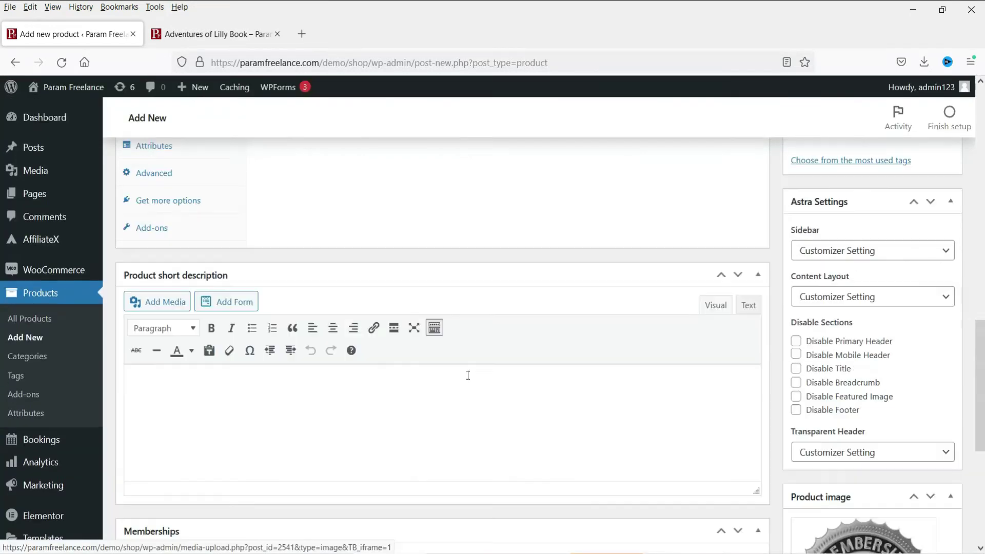
{"action": "left_click", "coordinate": [256, 428]}
{"action": "type", "text": "Get access to Books."}
{"action": "key", "text": "Return"}
{"action": "type", "text": "Discount of "}
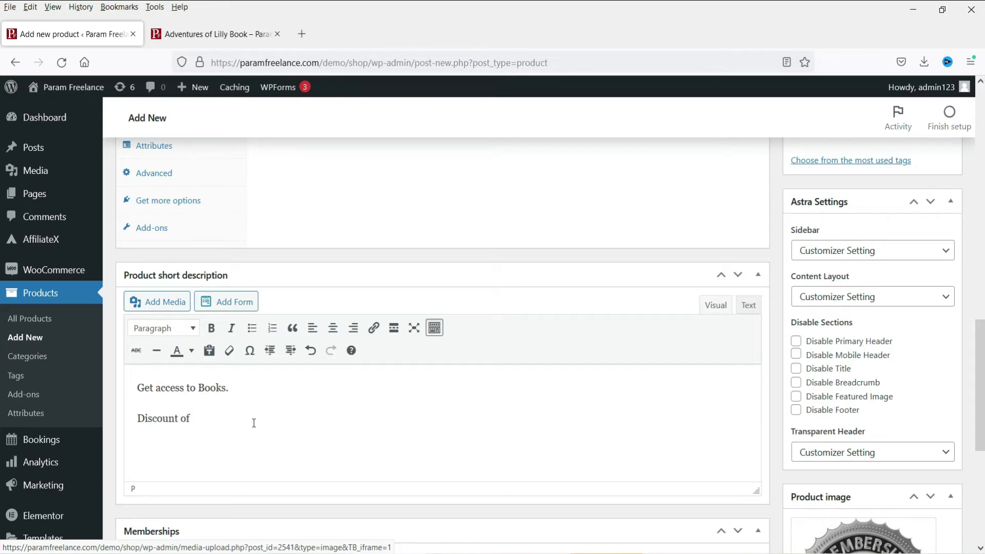
{"action": "type", "text": "3% on all the produ"}
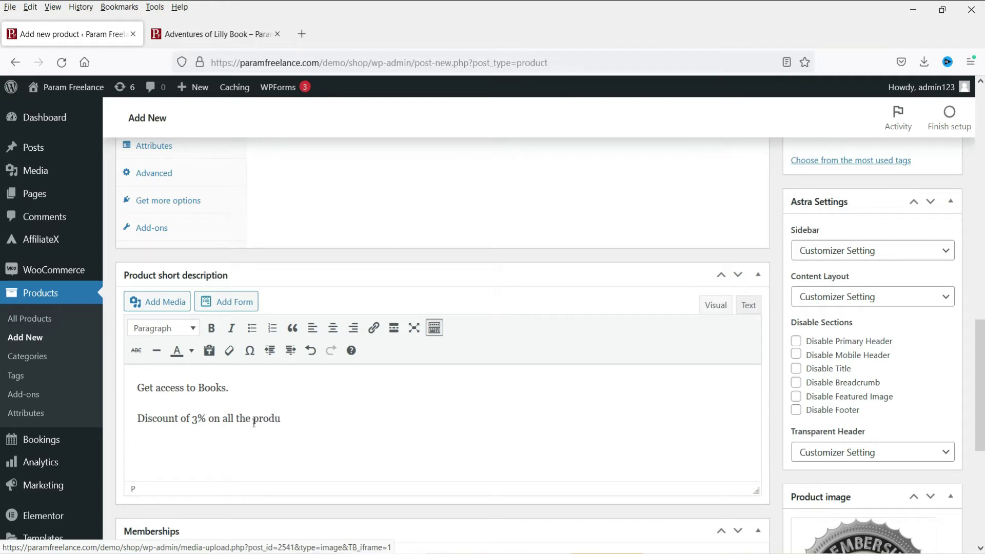
{"action": "type", "text": "cts on this website."}
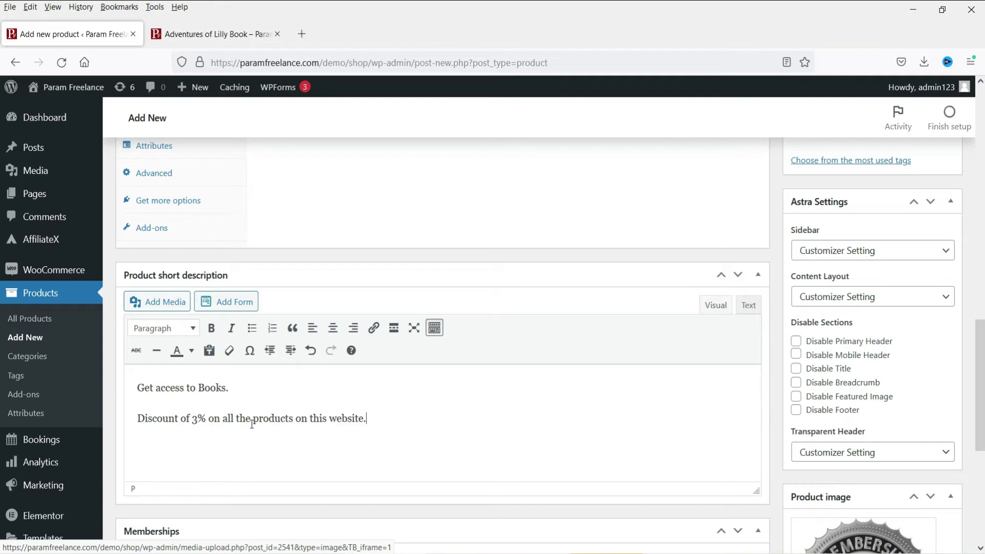
Enable the Sold individually option in the Silver Membership Plan's inventory settings
{"action": "scroll", "coordinate": [486, 414], "scroll_direction": "down", "scroll_amount": 3}
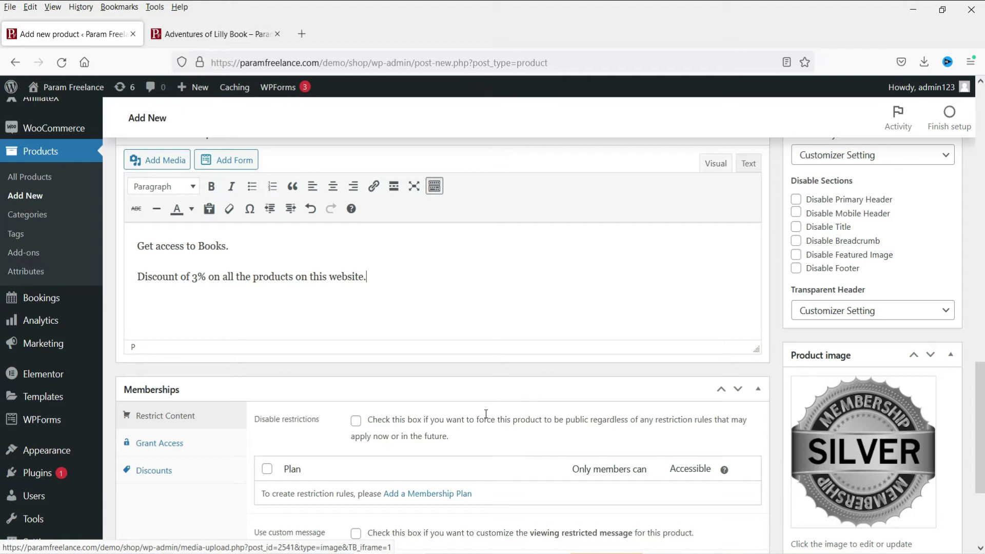
{"action": "scroll", "coordinate": [479, 359], "scroll_direction": "up", "scroll_amount": 7}
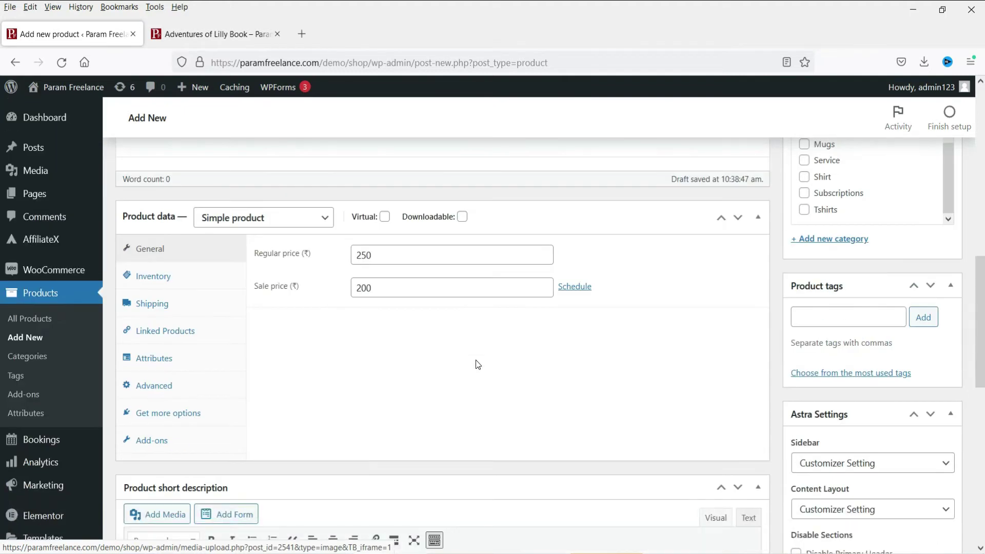
{"action": "left_click", "coordinate": [157, 277]}
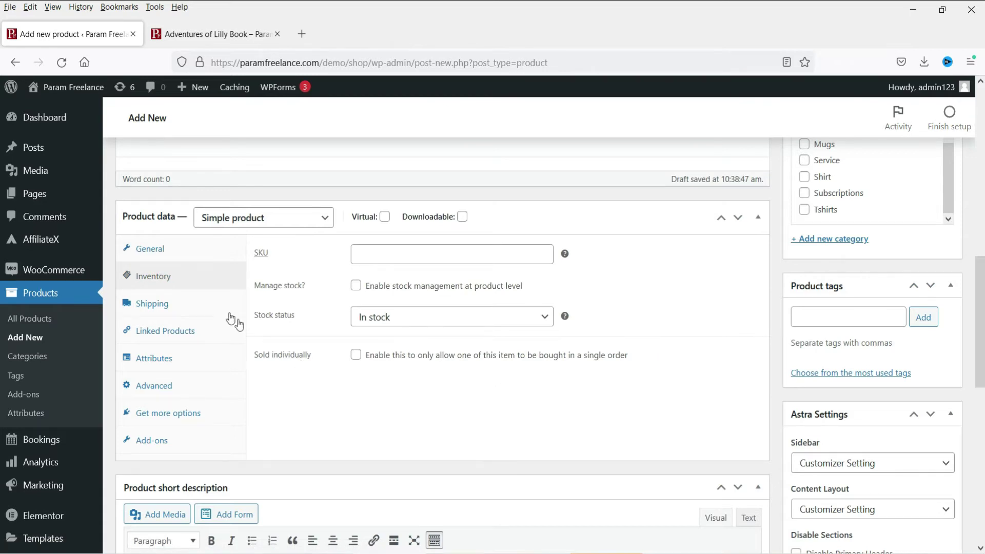
{"action": "left_click", "coordinate": [356, 357]}
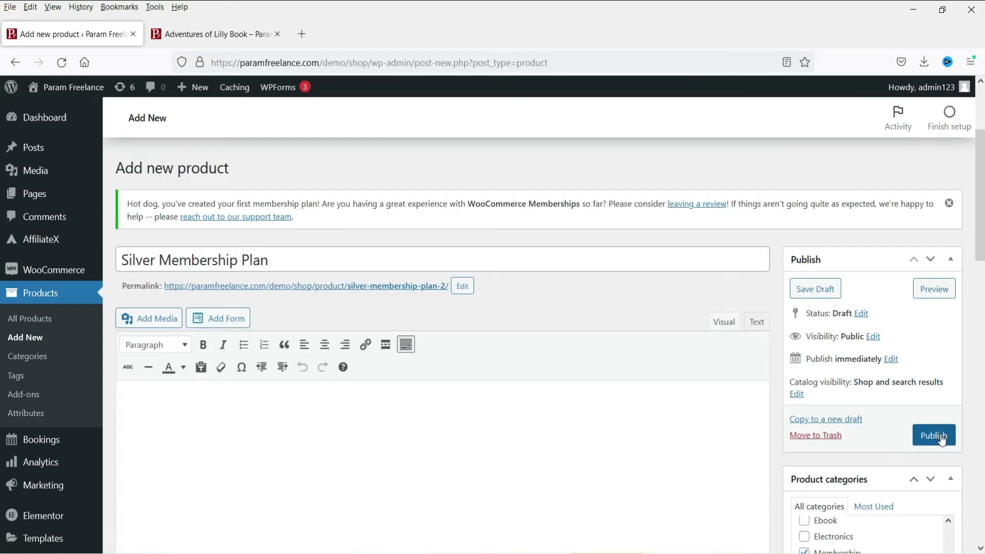
Publish the Silver Membership Plan product and open its live product page in a new tab
{"action": "left_click", "coordinate": [939, 436]}
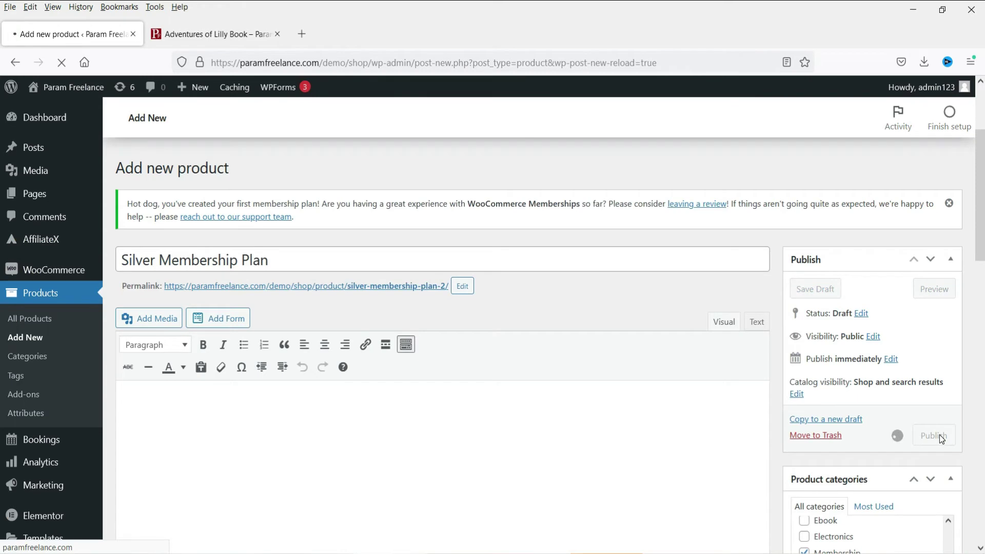
{"action": "right_click", "coordinate": [383, 303]}
{"action": "left_click", "coordinate": [408, 307]}
{"action": "left_click", "coordinate": [205, 35]}
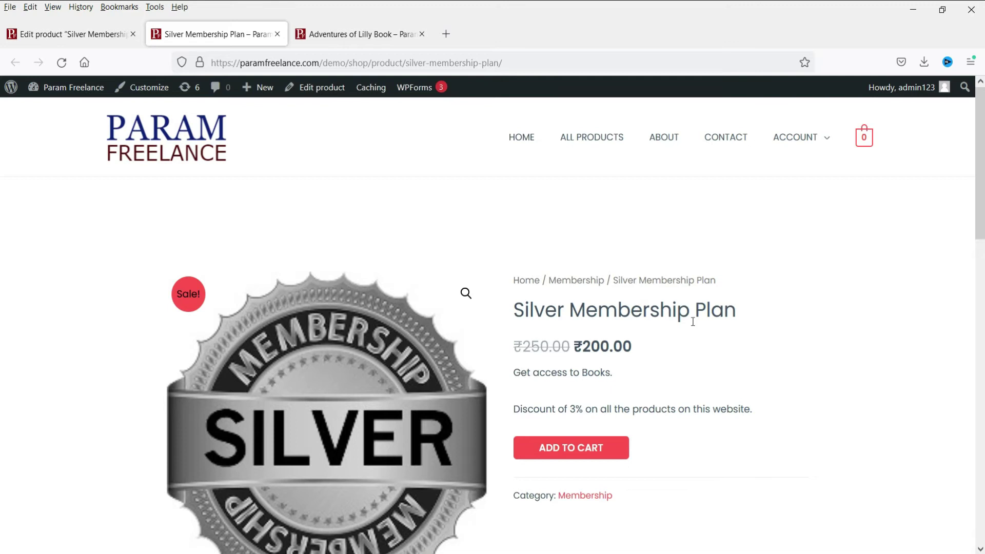
Review the price and short description on the live Silver Membership Plan product page
{"action": "scroll", "coordinate": [693, 322], "scroll_direction": "down", "scroll_amount": 2}
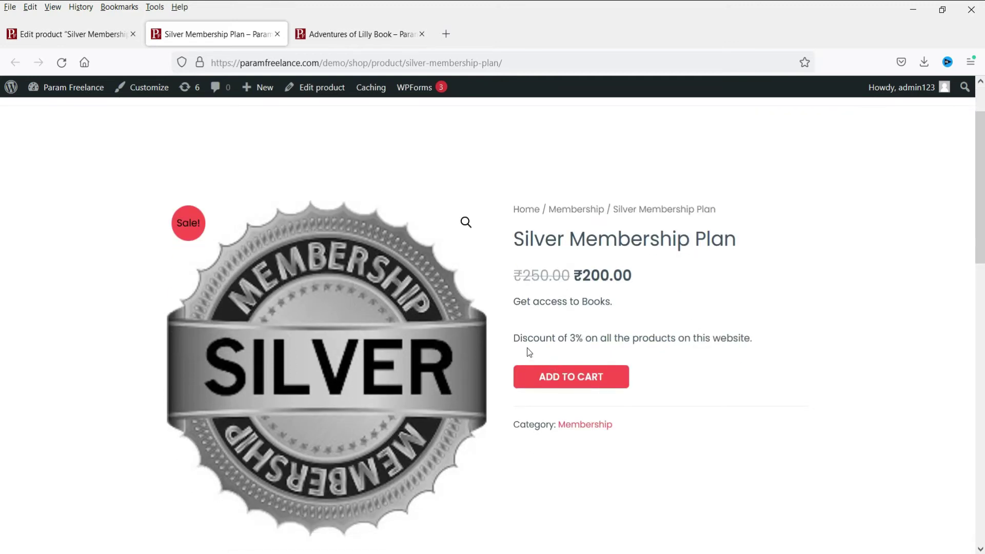
{"action": "left_click_drag", "start_coordinate": [516, 302], "coordinate": [677, 313]}
{"action": "left_click", "coordinate": [676, 311]}
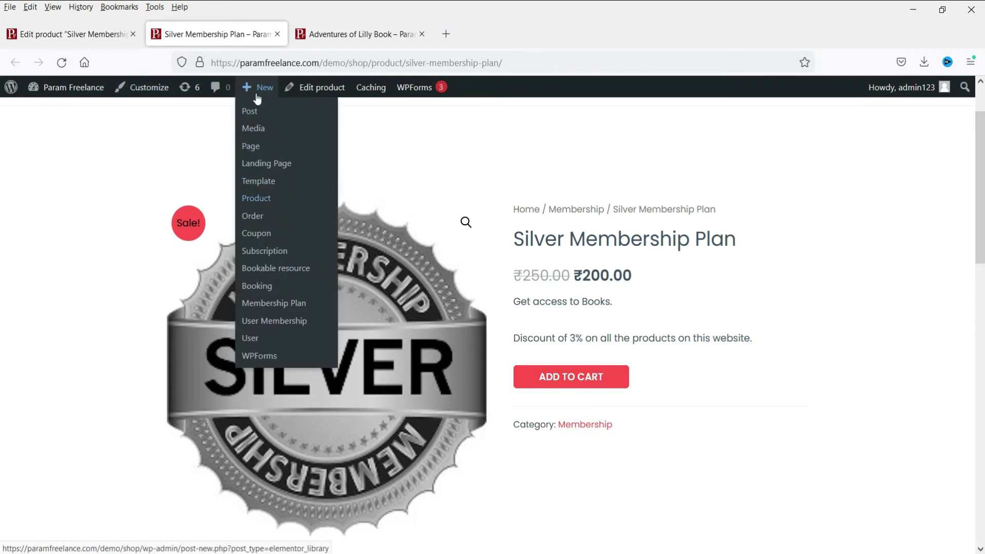
Create a new product titled "Golden Membership Plan" and assign it to the Membership category
{"action": "left_click", "coordinate": [263, 199]}
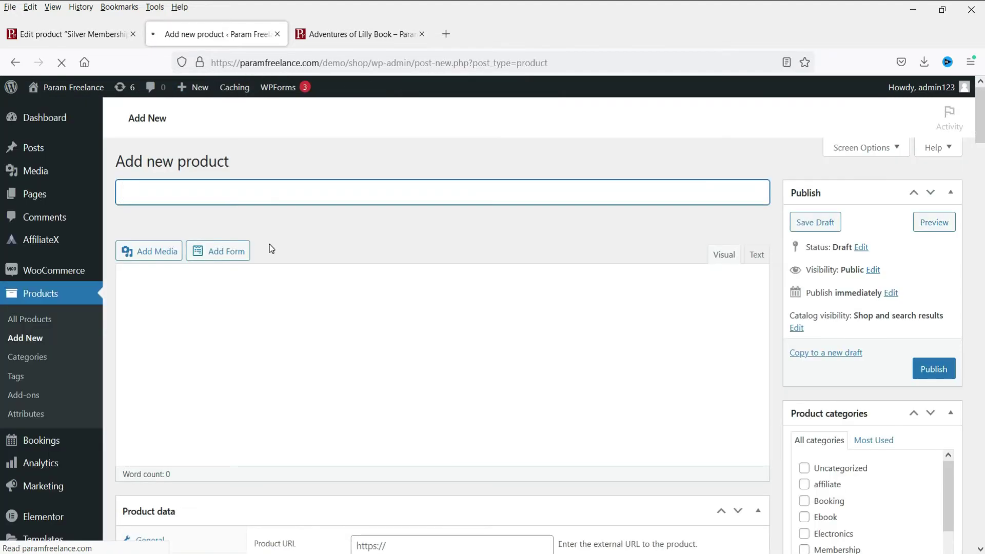
{"action": "type", "text": "Golden"}
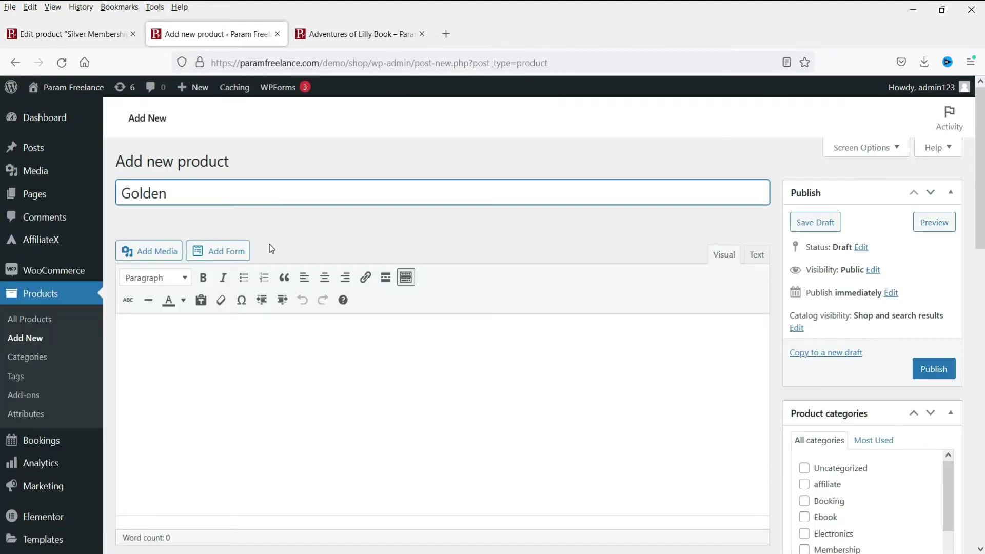
{"action": "type", "text": " Member"}
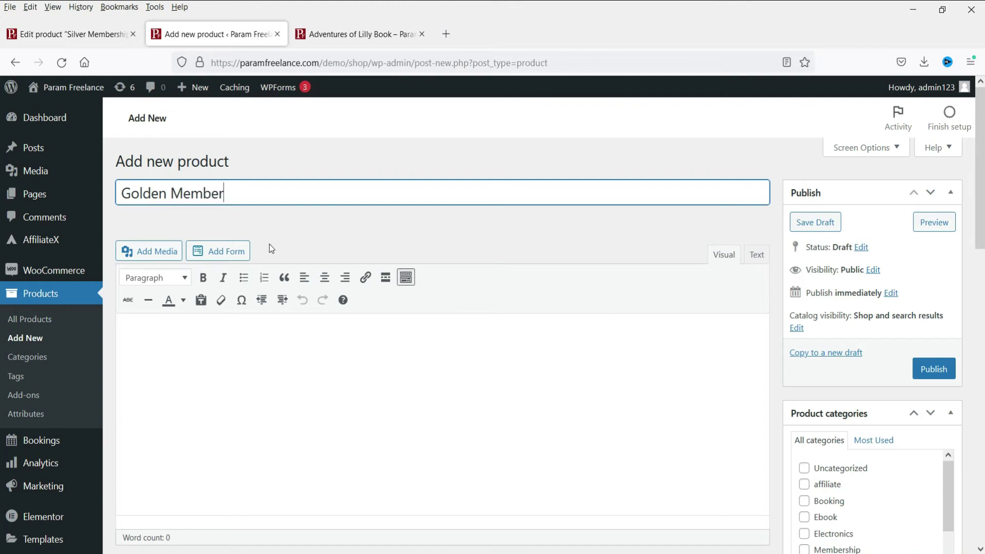
{"action": "type", "text": "ship Plan"}
{"action": "scroll", "coordinate": [732, 278], "scroll_direction": "down", "scroll_amount": 4}
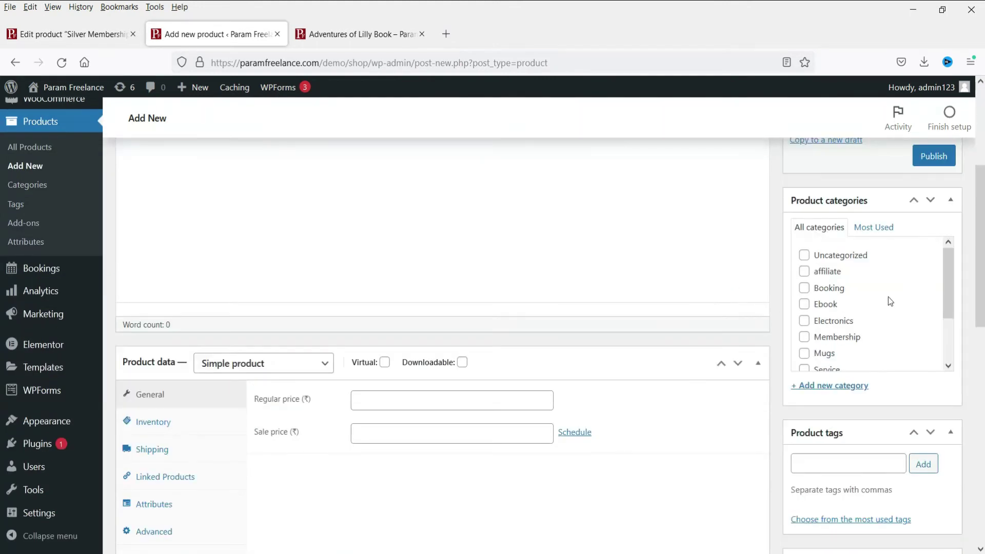
{"action": "left_click", "coordinate": [804, 337]}
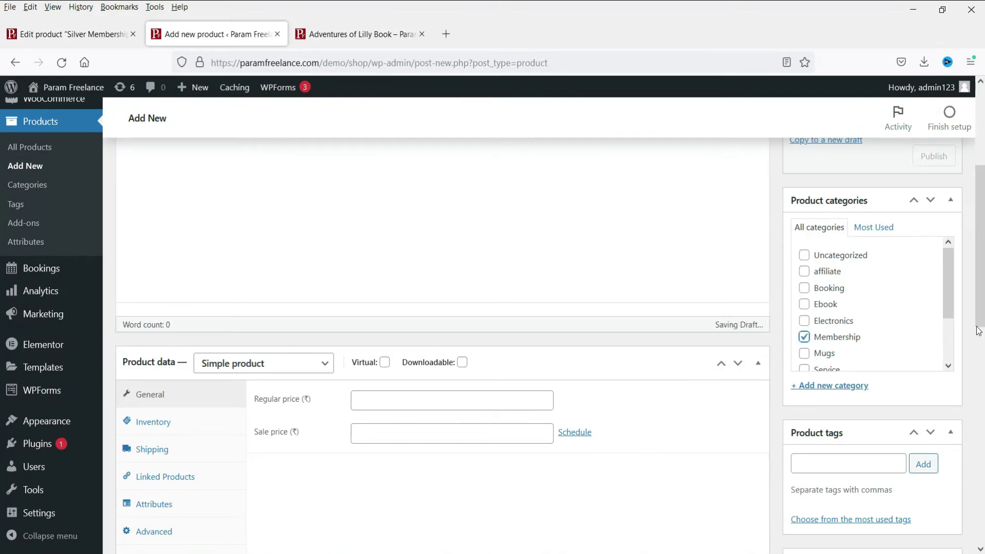
Make the Golden plan product virtual with a regular price of 350 and a sale price of 300
{"action": "scroll", "coordinate": [303, 260], "scroll_direction": "down", "scroll_amount": 3}
{"action": "left_click", "coordinate": [384, 259]}
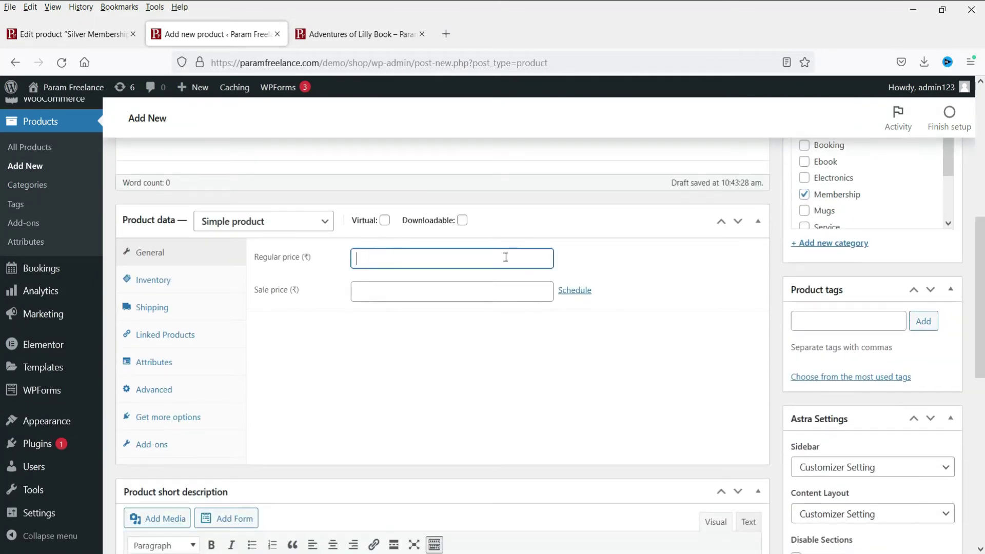
{"action": "left_click", "coordinate": [385, 221]}
{"action": "left_click", "coordinate": [448, 255]}
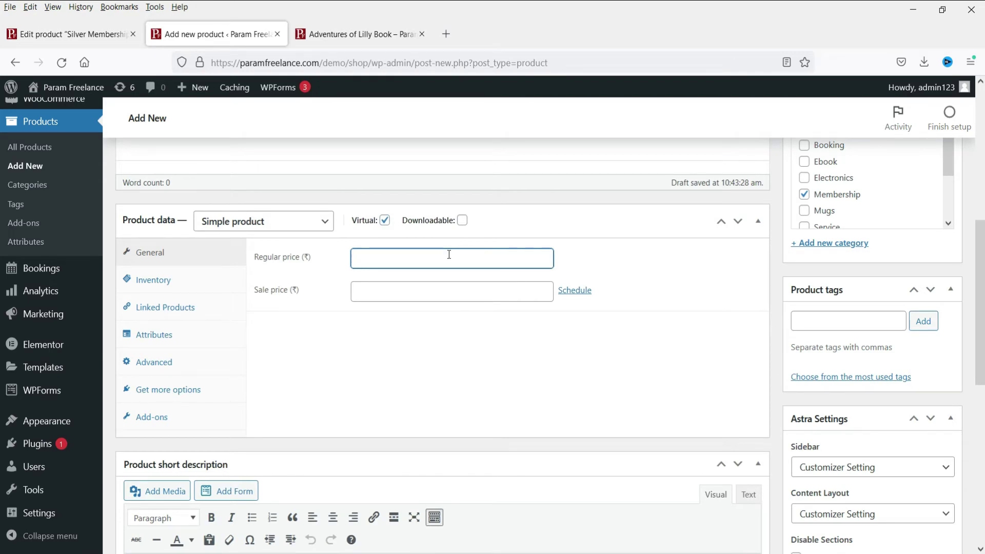
{"action": "type", "text": "350"}
{"action": "left_click", "coordinate": [379, 298]}
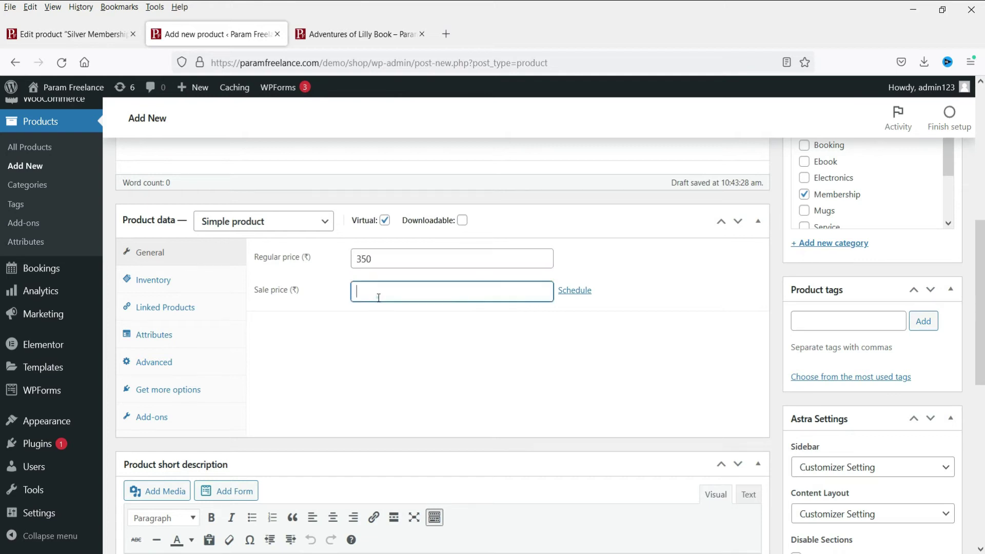
{"action": "type", "text": "300"}
{"action": "left_click", "coordinate": [471, 372]}
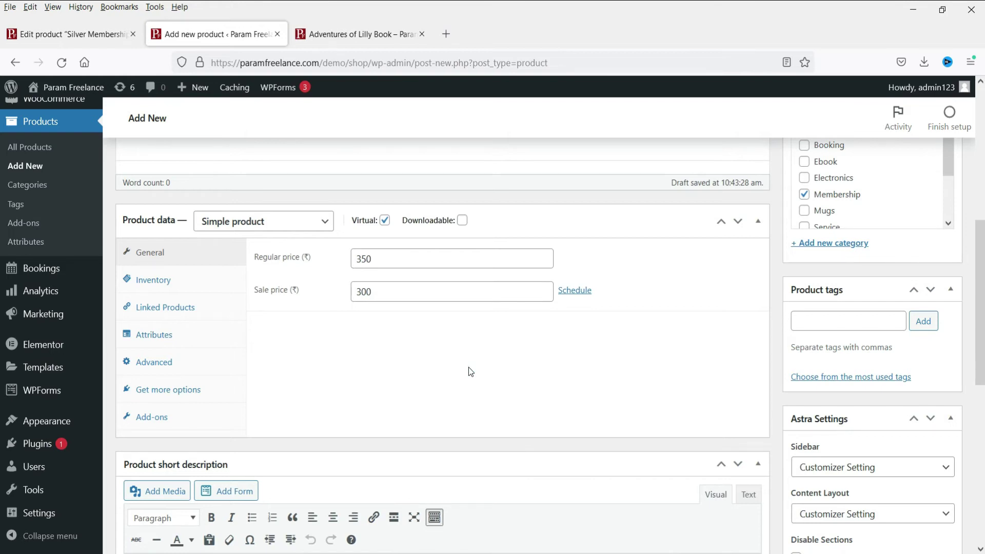
Set the gold membership badge from the media library as the product image
{"action": "scroll", "coordinate": [981, 380], "scroll_direction": "down", "scroll_amount": 6}
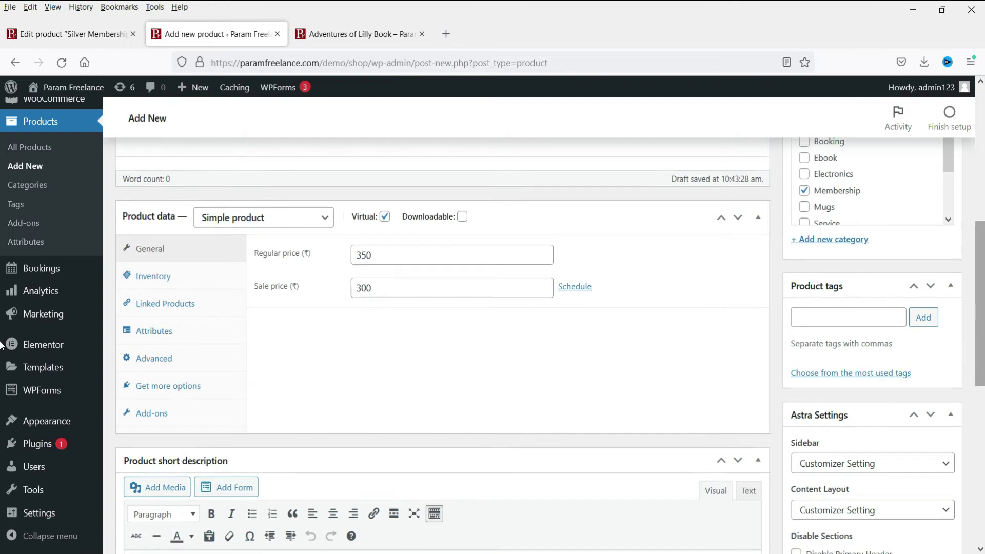
{"action": "scroll", "coordinate": [982, 379], "scroll_direction": "down", "scroll_amount": 3}
{"action": "left_click", "coordinate": [820, 321]}
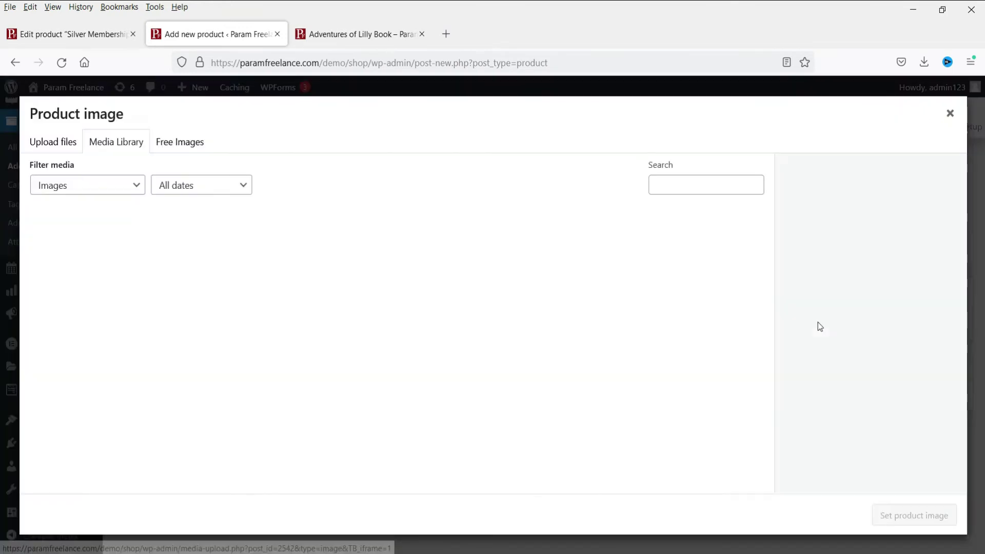
{"action": "left_click", "coordinate": [193, 260]}
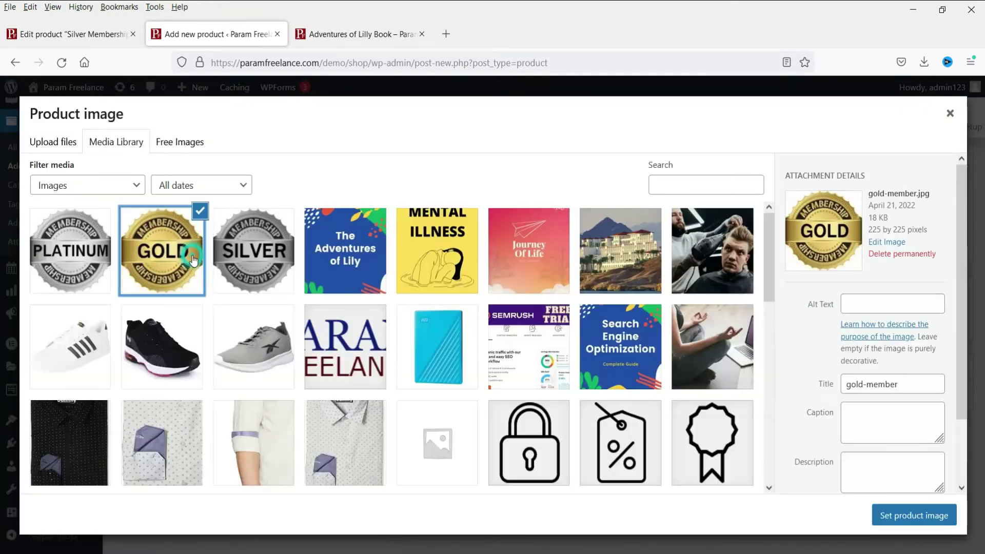
{"action": "left_click", "coordinate": [904, 519]}
Write the short description "All benefits of Silver membership plan + more books." with a second paragraph "Discount of 5% on all the products on the website."
{"action": "scroll", "coordinate": [322, 344], "scroll_direction": "up", "scroll_amount": 3}
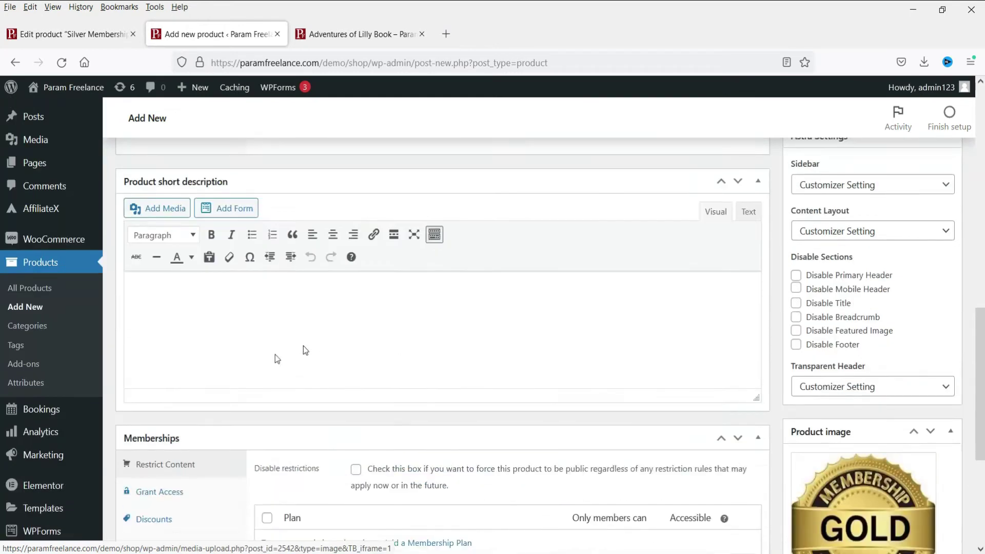
{"action": "left_click", "coordinate": [272, 331]}
{"action": "type", "text": "All benefits of SIlver mem"}
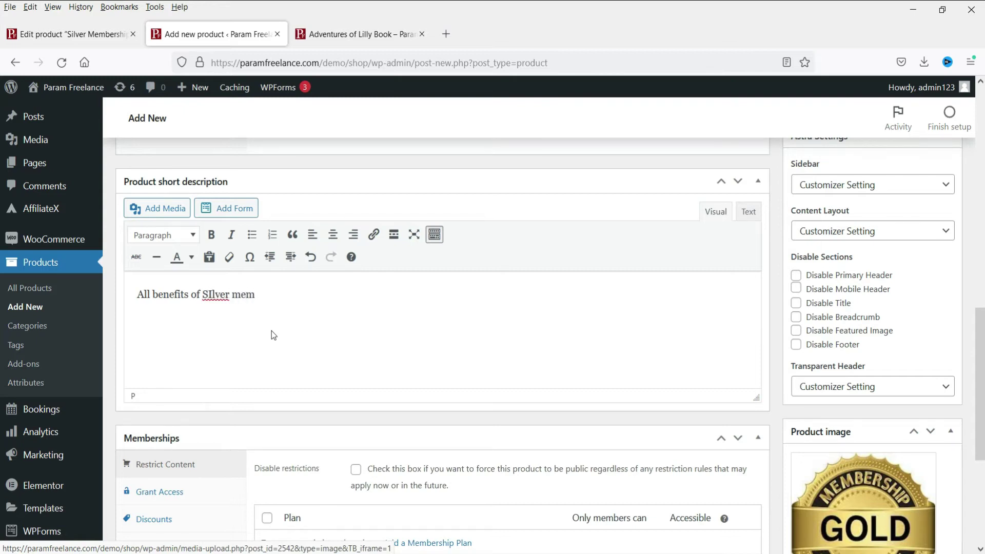
{"action": "key", "text": "BackSpace"}
{"action": "key", "text": "BackSpace"}
{"action": "key", "text": "BackSpace"}
{"action": "key", "text": "BackSpace"}
{"action": "key", "text": "BackSpace"}
{"action": "key", "text": "BackSpace"}
{"action": "key", "text": "BackSpace"}
{"action": "key", "text": "BackSpace"}
{"action": "key", "text": "BackSpace"}
{"action": "type", "text": "ilver membership plan + more books."}
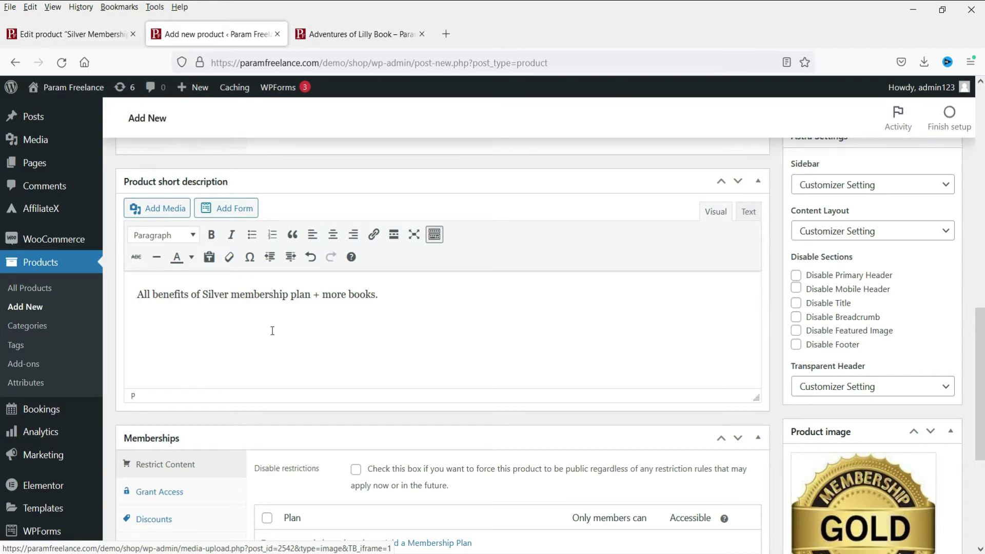
{"action": "key", "text": "Return"}
{"action": "type", "text": "Discount of 5% on all "}
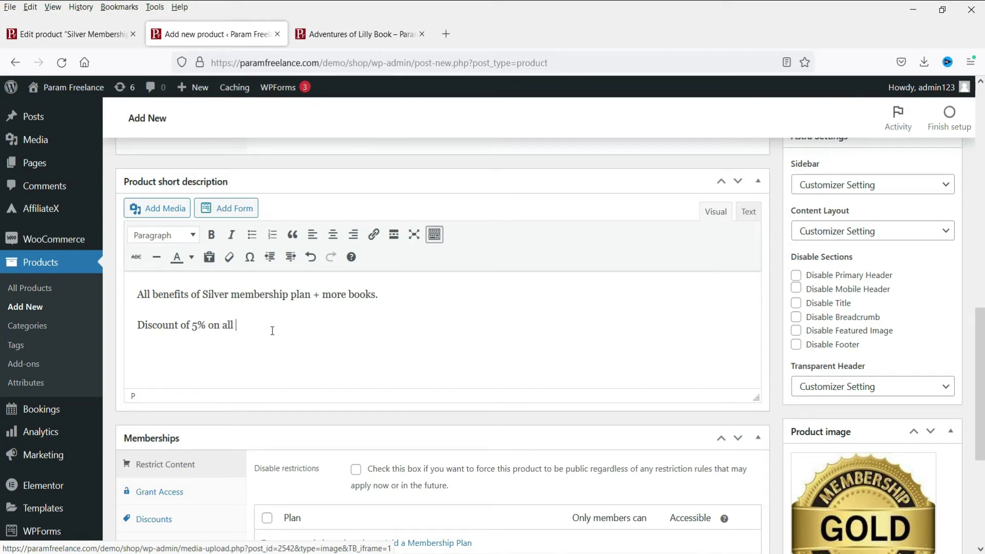
{"action": "type", "text": "the products on the website."}
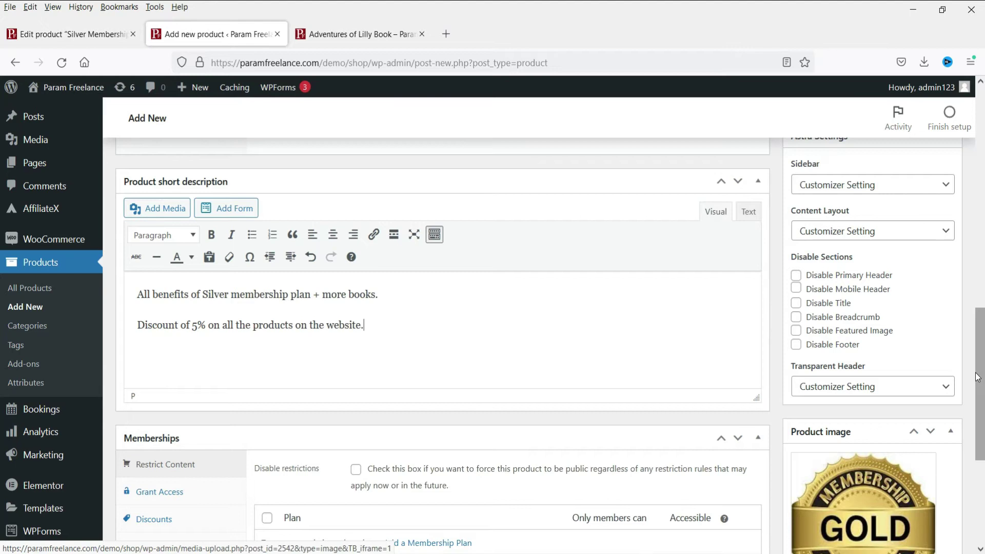
Publish the Golden Membership Plan product and review its live product page
{"action": "scroll", "coordinate": [859, 314], "scroll_direction": "up", "scroll_amount": 6}
{"action": "scroll", "coordinate": [873, 323], "scroll_direction": "up", "scroll_amount": 5}
{"action": "left_click", "coordinate": [939, 370]}
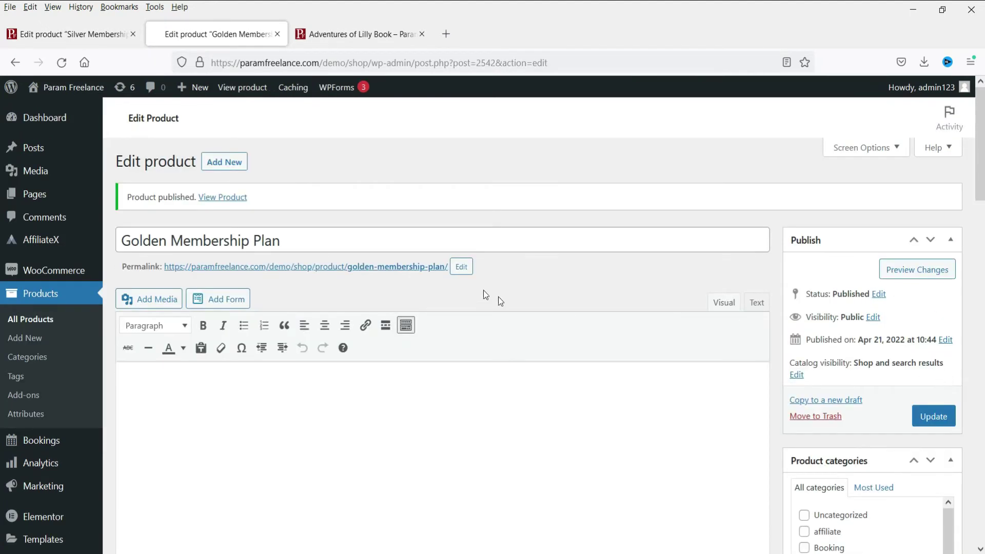
{"action": "left_click", "coordinate": [378, 272]}
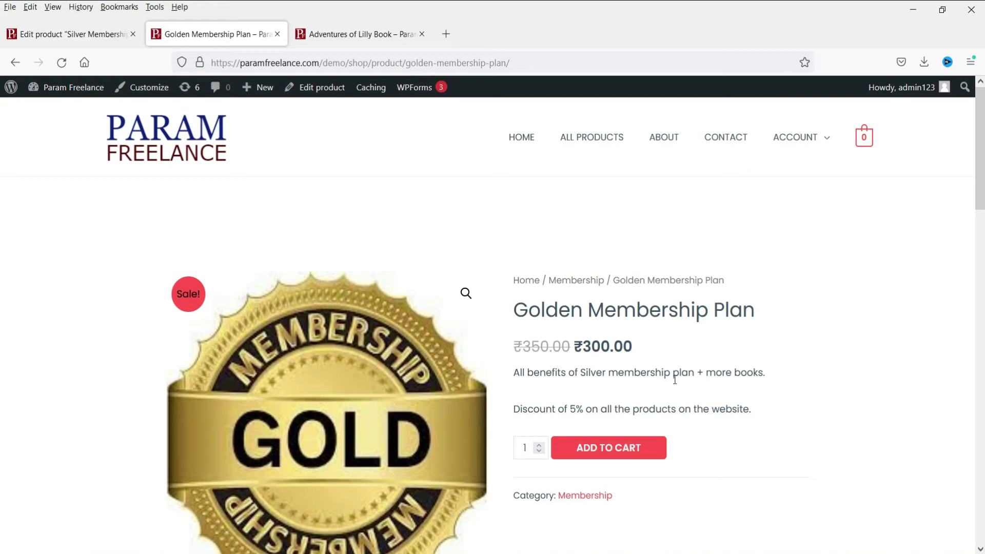
{"action": "scroll", "coordinate": [621, 297], "scroll_direction": "down", "scroll_amount": 4}
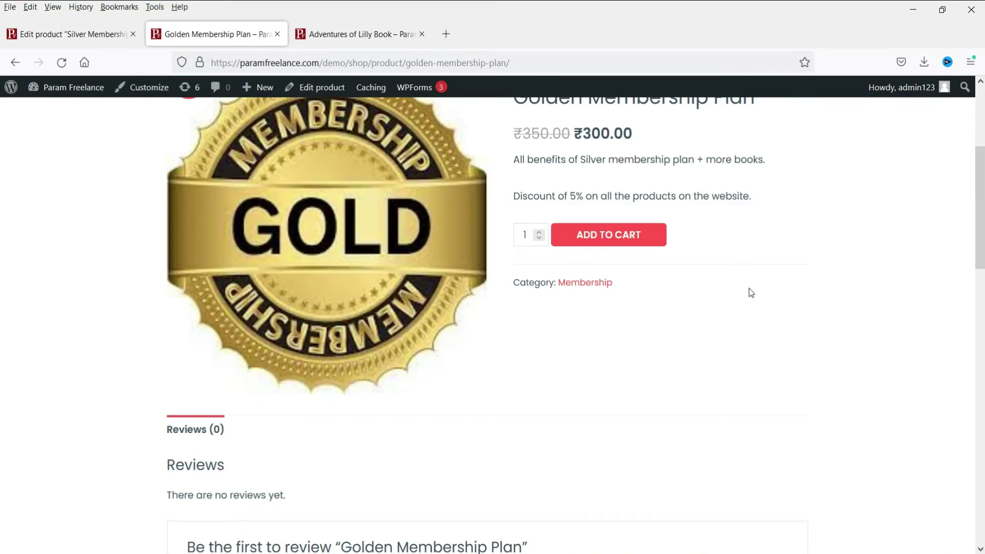
{"action": "scroll", "coordinate": [748, 289], "scroll_direction": "up", "scroll_amount": 5}
Create a new product titled "Platinum Membership plan" and assign it to the Membership category
{"action": "mouse_move", "coordinate": [264, 98]}
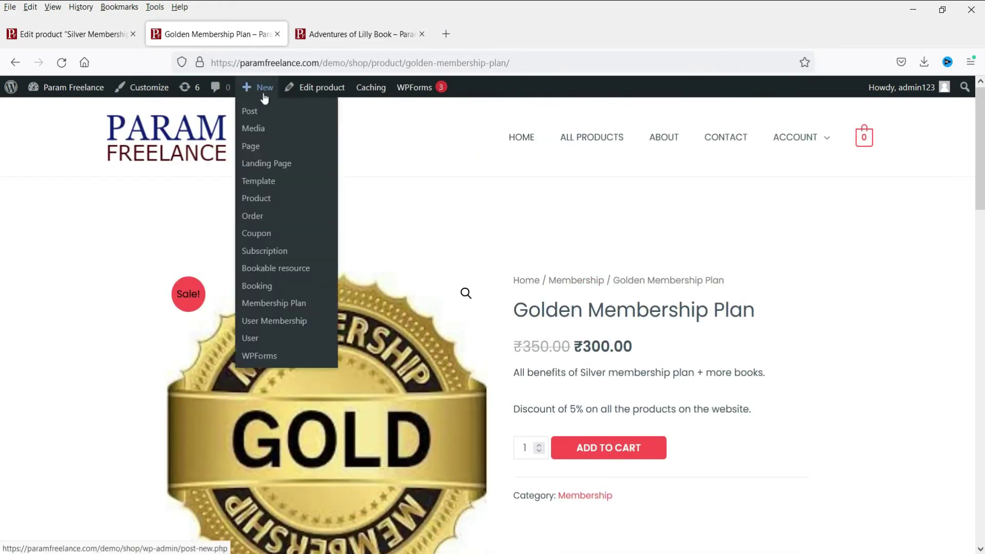
{"action": "left_click", "coordinate": [257, 200]}
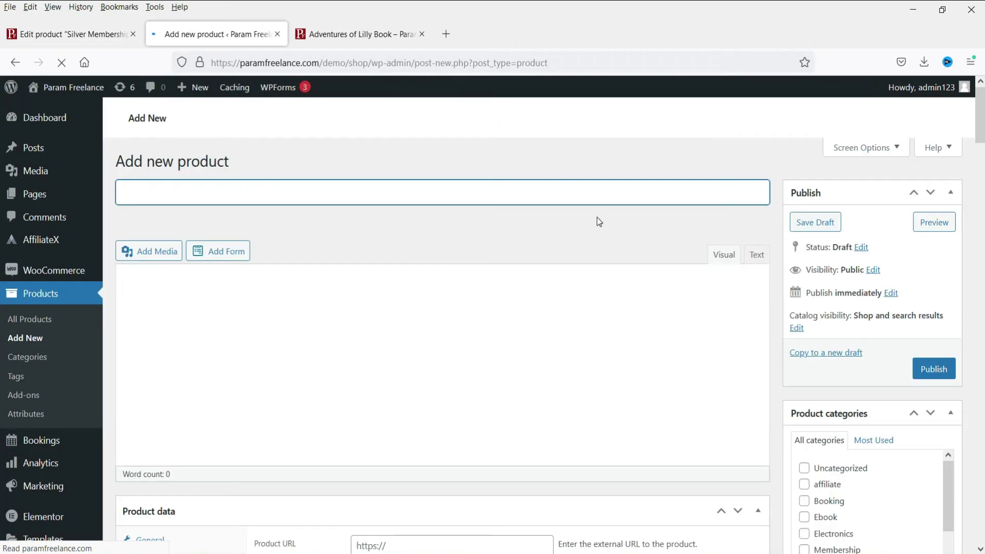
{"action": "type", "text": "Platinu"}
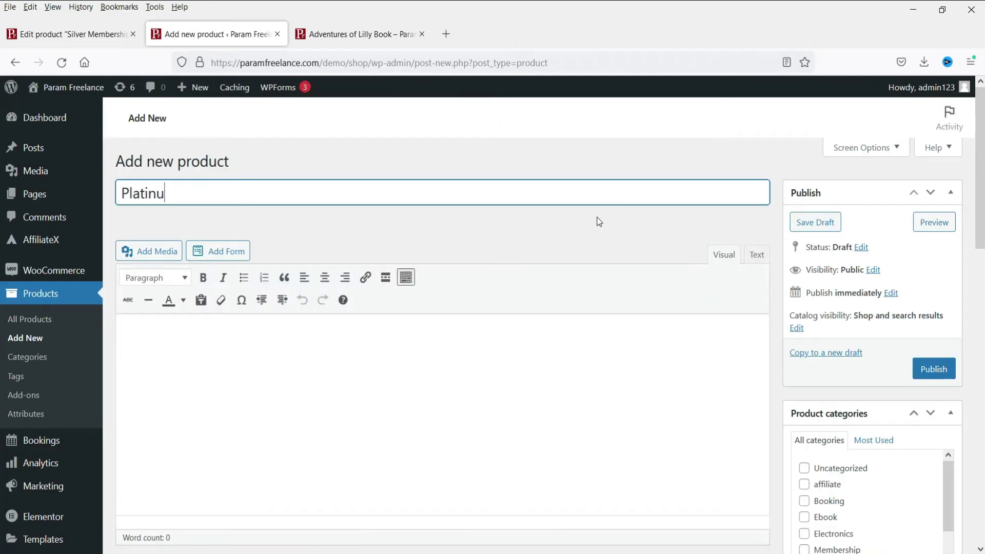
{"action": "type", "text": "m Membership"}
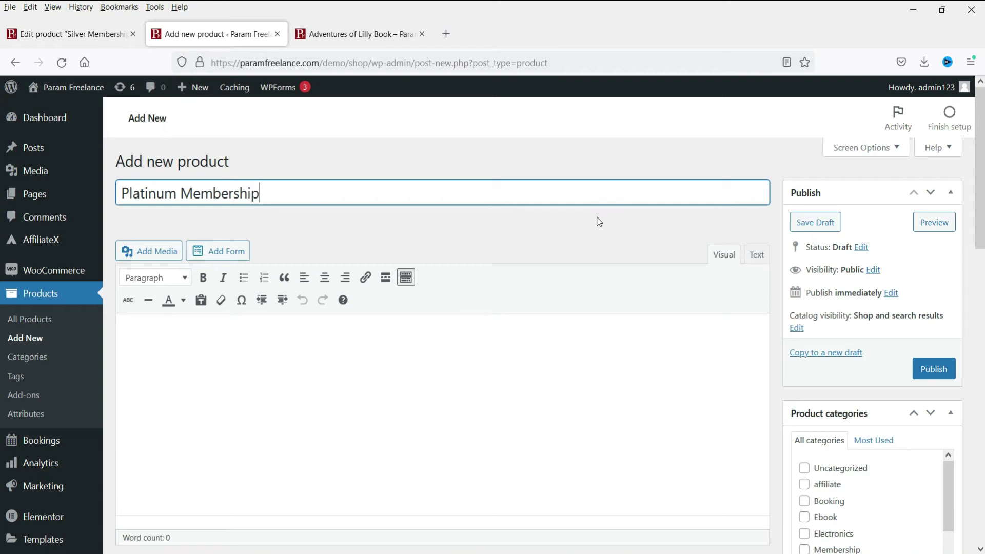
{"action": "type", "text": " plan"}
{"action": "scroll", "coordinate": [616, 256], "scroll_direction": "down", "scroll_amount": 3}
{"action": "left_click", "coordinate": [804, 409]}
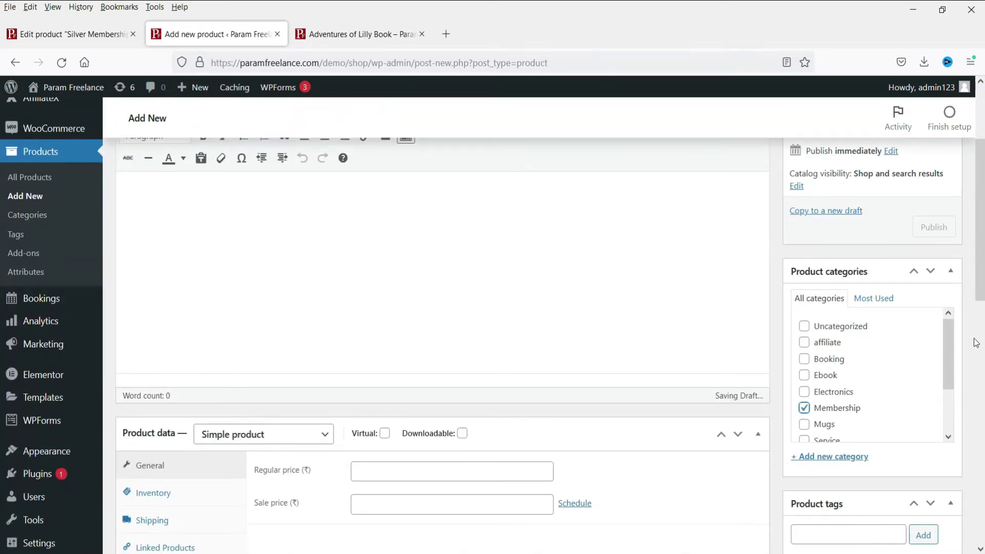
Make the Platinum plan product virtual with a regular price of 500 and a sale price of 450
{"action": "scroll", "coordinate": [974, 341], "scroll_direction": "down", "scroll_amount": 4}
{"action": "left_click", "coordinate": [384, 222]}
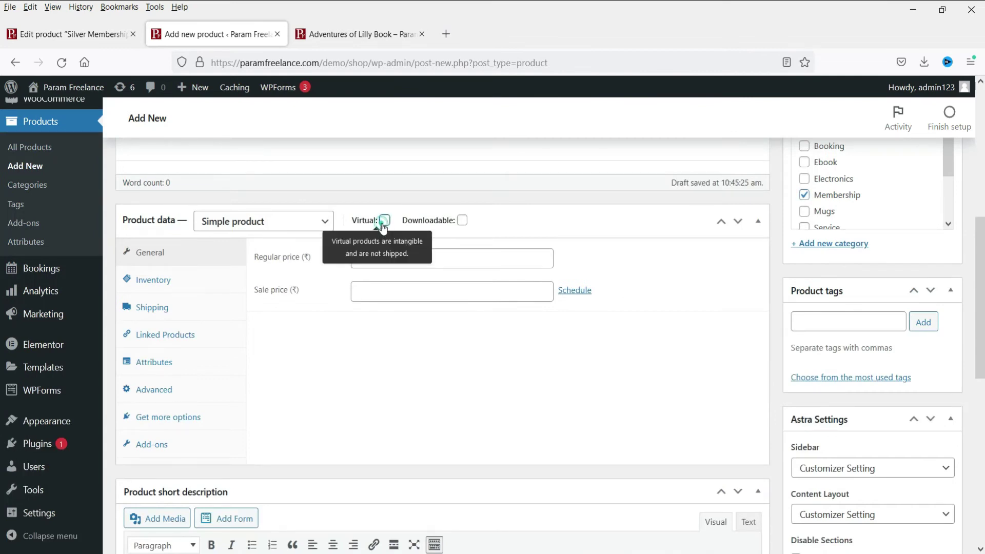
{"action": "left_click", "coordinate": [467, 257]}
{"action": "type", "text": "500"}
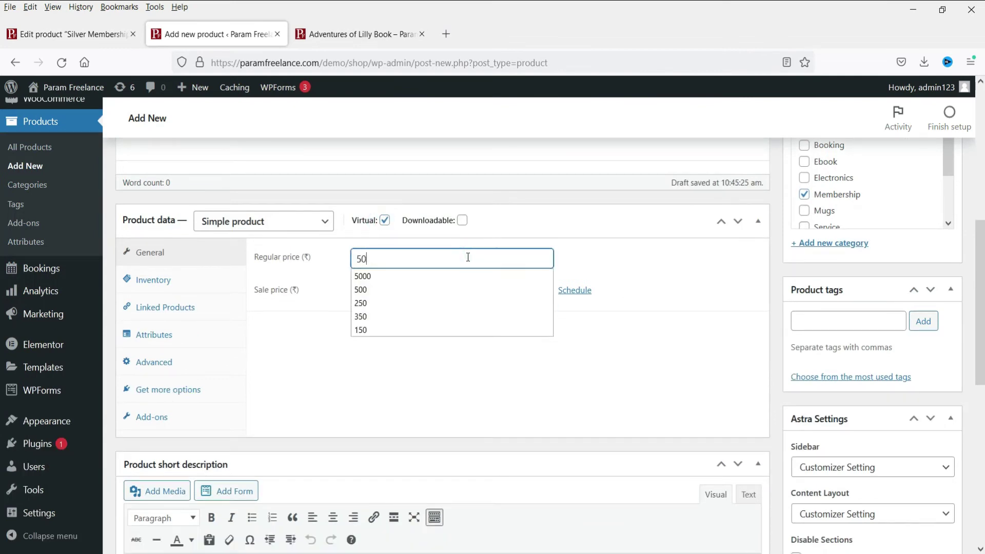
{"action": "left_click", "coordinate": [383, 363]}
{"action": "left_click", "coordinate": [378, 291]}
{"action": "type", "text": "450"}
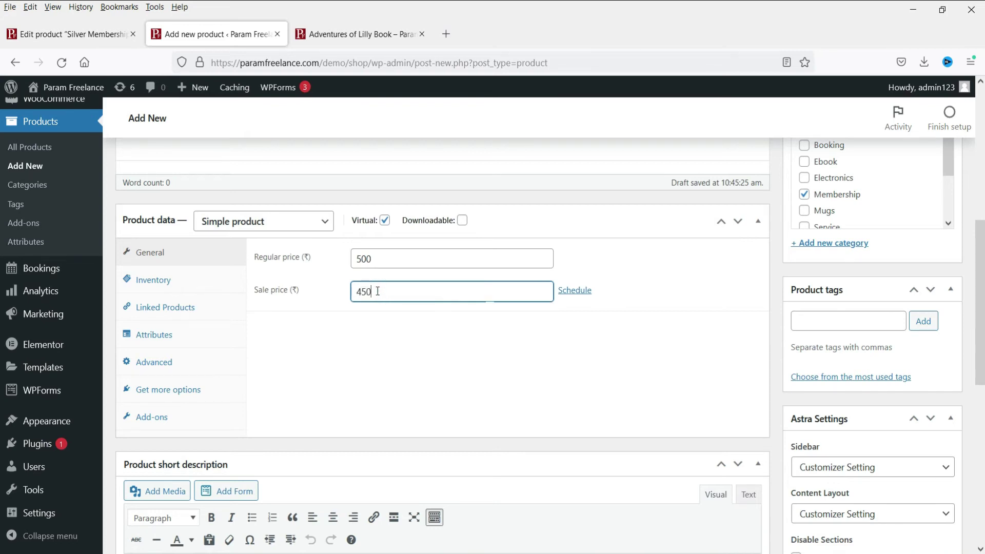
Set the platinum membership badge from the media library as the product image
{"action": "scroll", "coordinate": [970, 329], "scroll_direction": "down", "scroll_amount": 4}
{"action": "scroll", "coordinate": [927, 313], "scroll_direction": "up", "scroll_amount": 5}
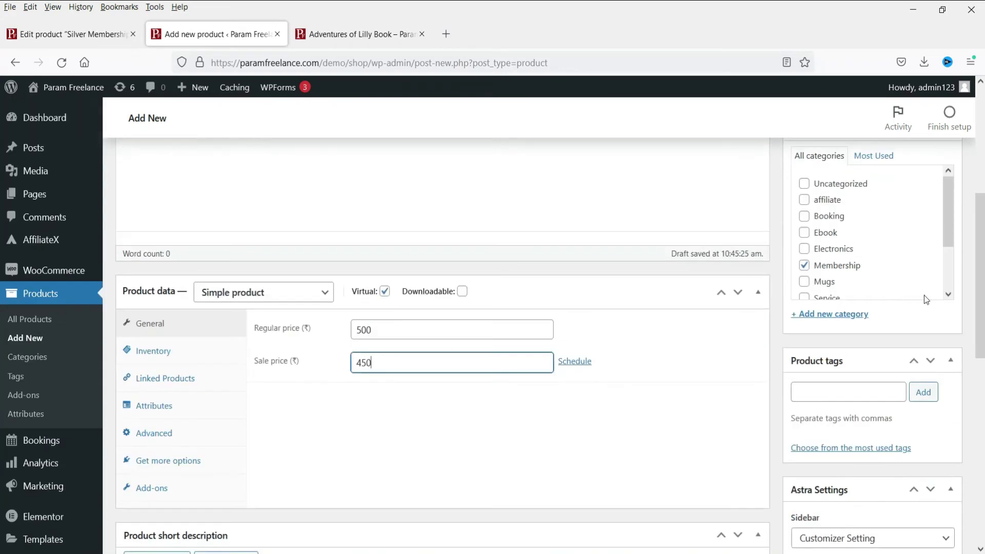
{"action": "scroll", "coordinate": [965, 307], "scroll_direction": "down", "scroll_amount": 10}
{"action": "left_click", "coordinate": [825, 322]}
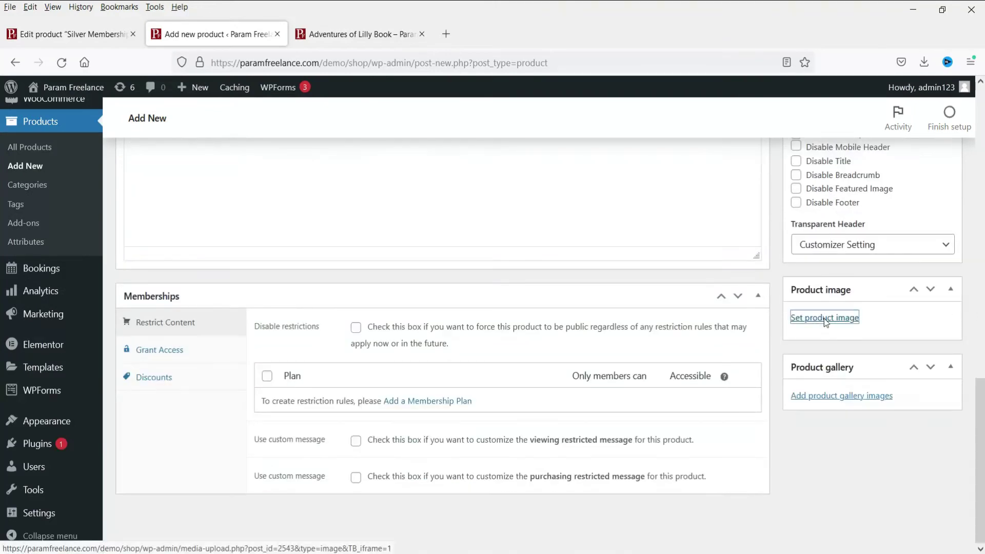
{"action": "left_click", "coordinate": [70, 259]}
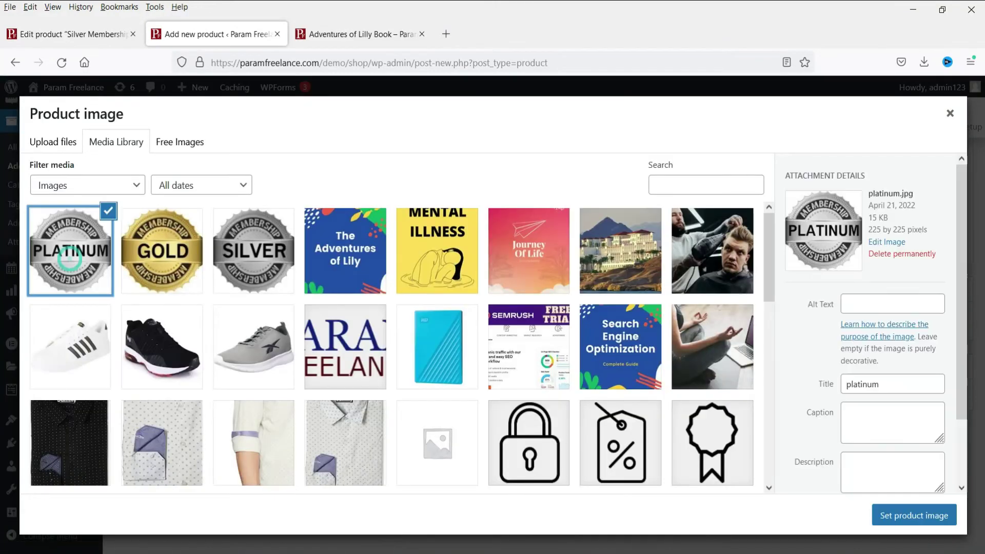
{"action": "left_click", "coordinate": [926, 518]}
Begin the Platinum plan's short description with "All benefits of Golden & Silver Membership plan + More Books."
{"action": "scroll", "coordinate": [479, 472], "scroll_direction": "up", "scroll_amount": 4}
{"action": "left_click", "coordinate": [292, 455]}
{"action": "type", "text": "All benefit"}
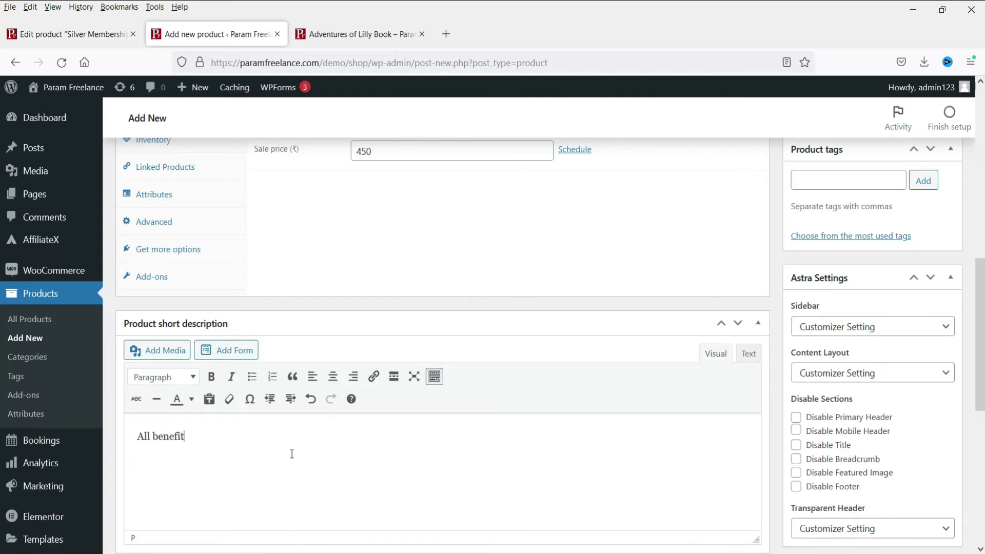
{"action": "type", "text": "s of Golden & SIlver M"}
{"action": "key", "text": "BackSpace"}
{"action": "key", "text": "BackSpace"}
{"action": "key", "text": "BackSpace"}
{"action": "key", "text": "BackSpace"}
{"action": "key", "text": "BackSpace"}
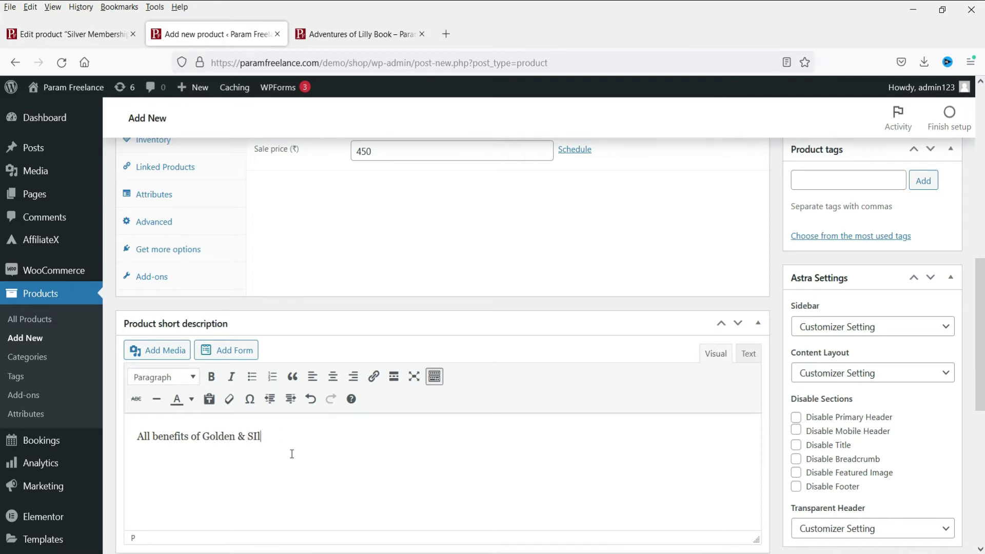
{"action": "type", "text": "ver Membership pla"}
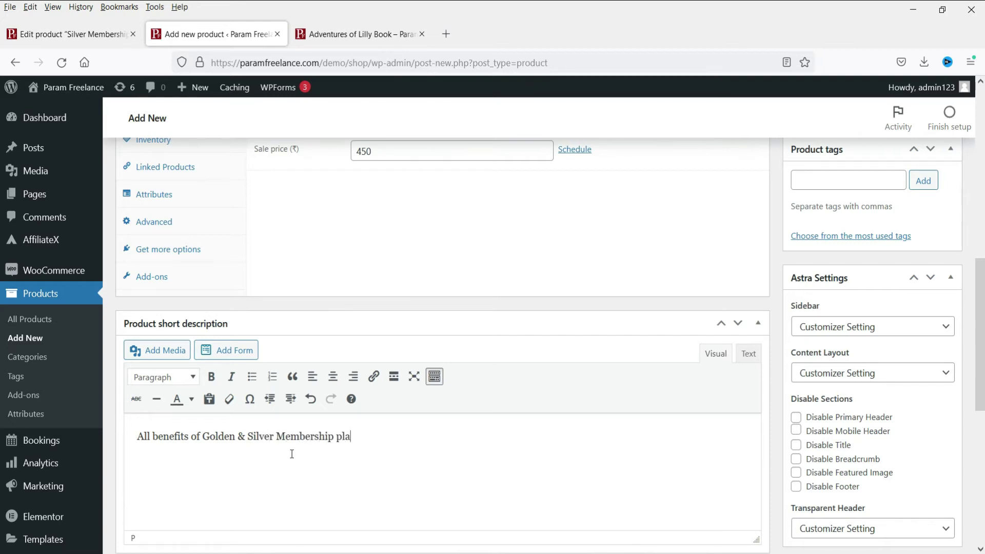
{"action": "type", "text": "n + More Books."}
Add a second paragraph to the short description reading "Discount of 8% on all the products on this website."
{"action": "key", "text": "Return"}
{"action": "type", "text": "Discount of 8% on all"}
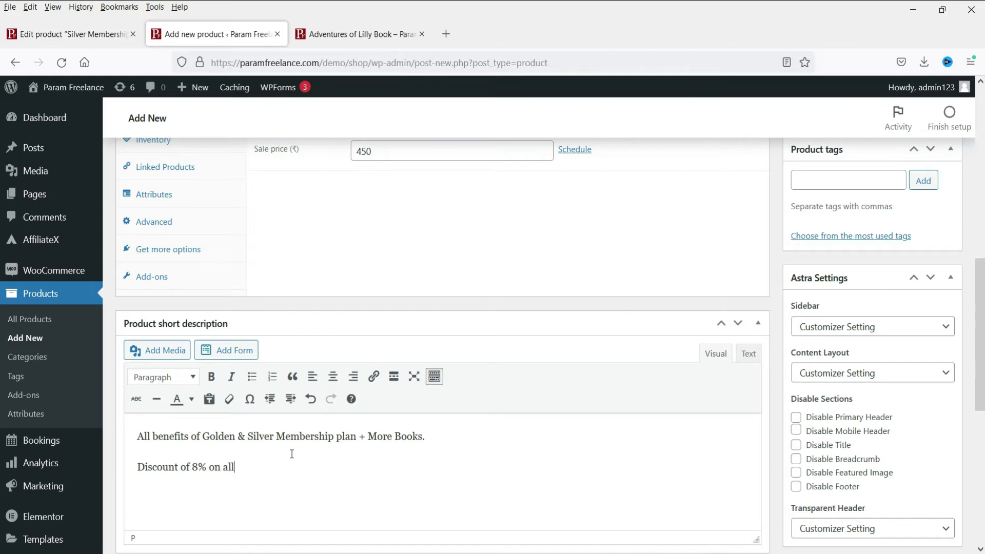
{"action": "type", "text": " the products on this website."}
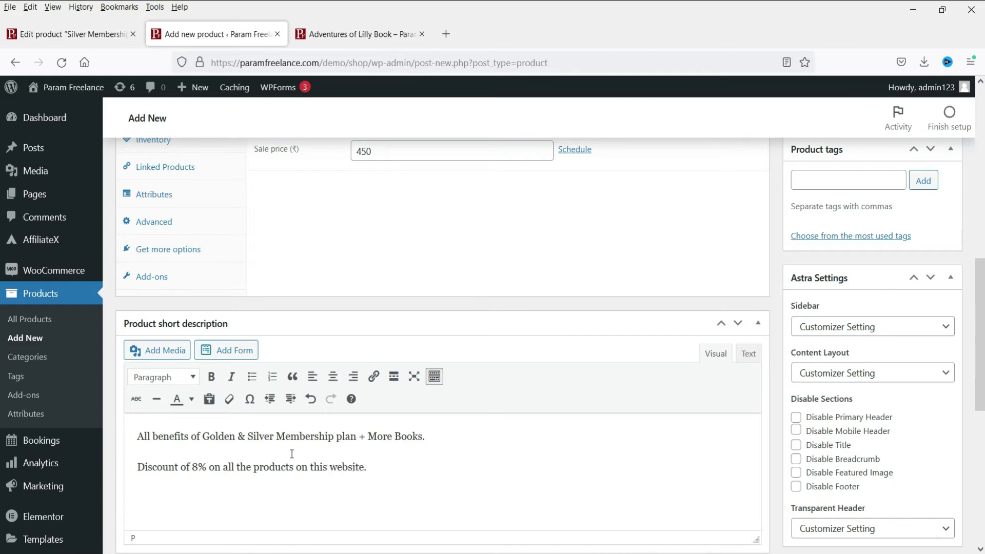
Publish the Platinum Membership Plan product
{"action": "scroll", "coordinate": [941, 375], "scroll_direction": "down", "scroll_amount": 5}
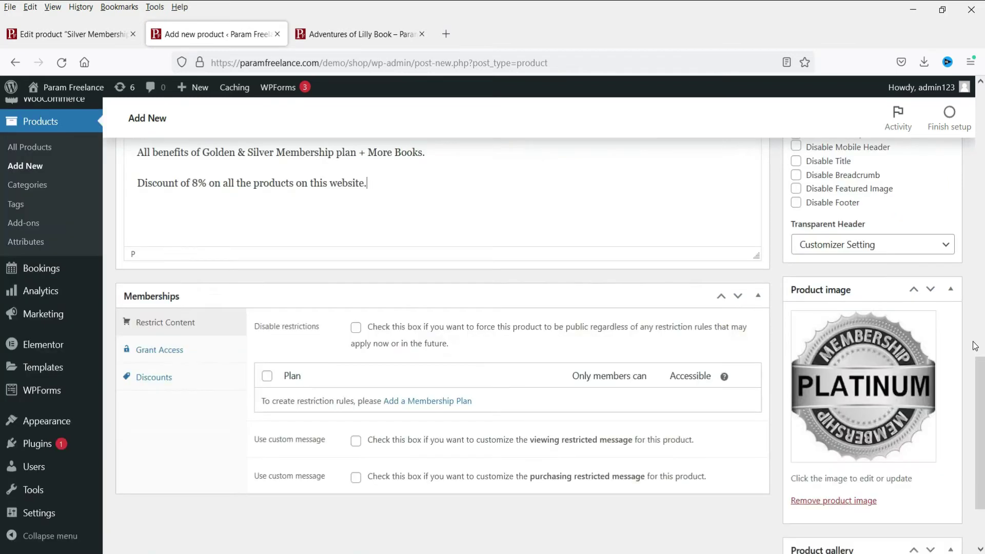
{"action": "scroll", "coordinate": [941, 374], "scroll_direction": "up", "scroll_amount": 12}
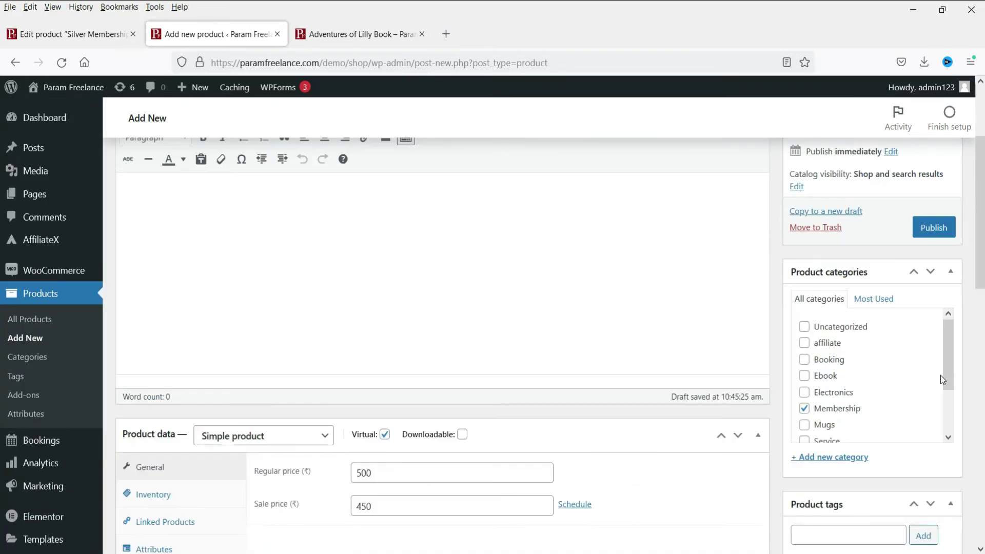
{"action": "left_click", "coordinate": [934, 229]}
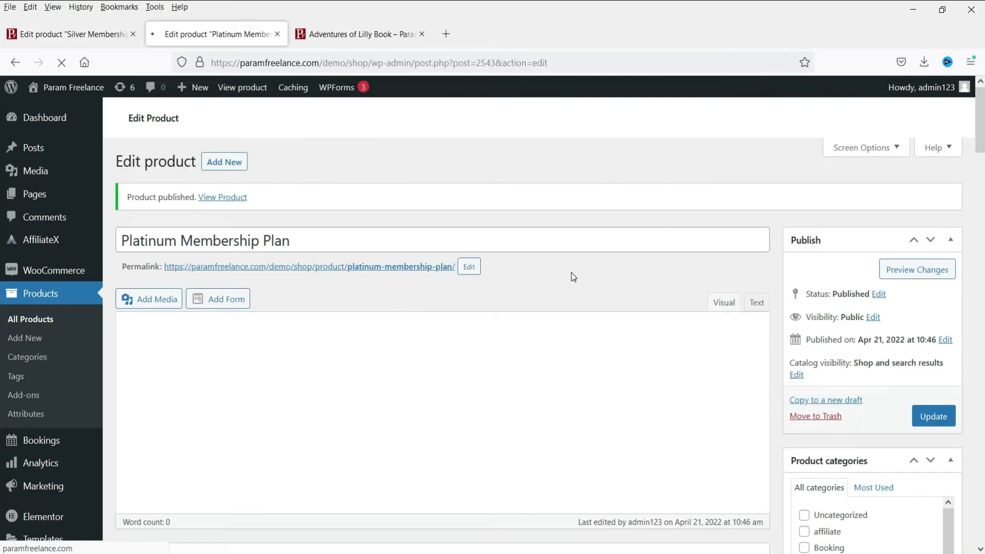
Mark the Platinum product as sold individually in its inventory settings, update it and open its live product page
{"action": "scroll", "coordinate": [572, 272], "scroll_direction": "down", "scroll_amount": 4}
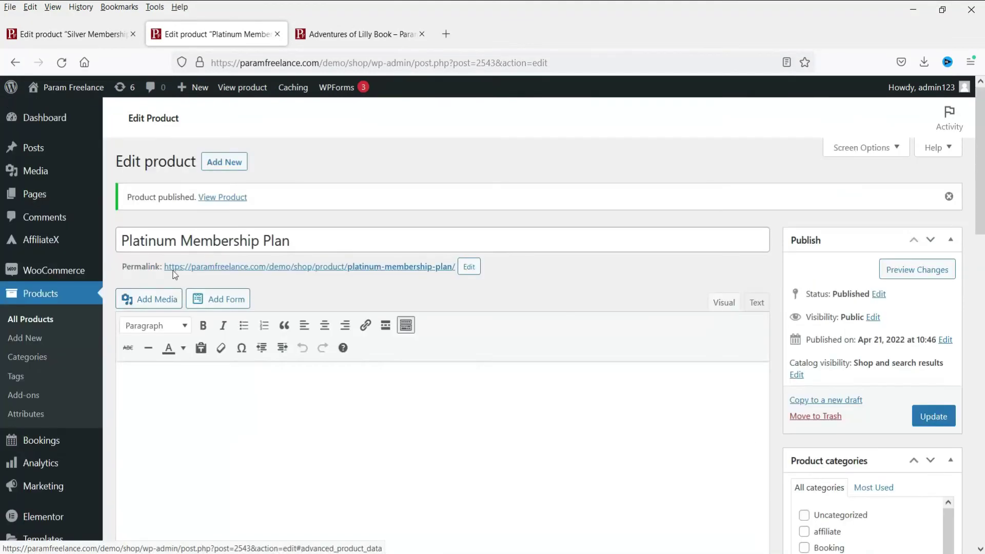
{"action": "scroll", "coordinate": [200, 342], "scroll_direction": "down", "scroll_amount": 3}
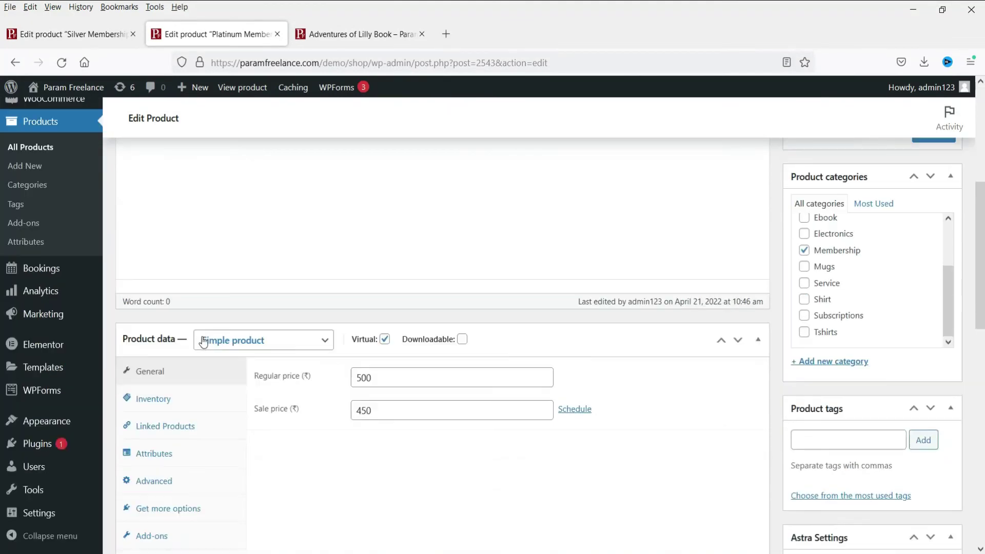
{"action": "left_click", "coordinate": [164, 400]}
{"action": "scroll", "coordinate": [415, 352], "scroll_direction": "down", "scroll_amount": 3}
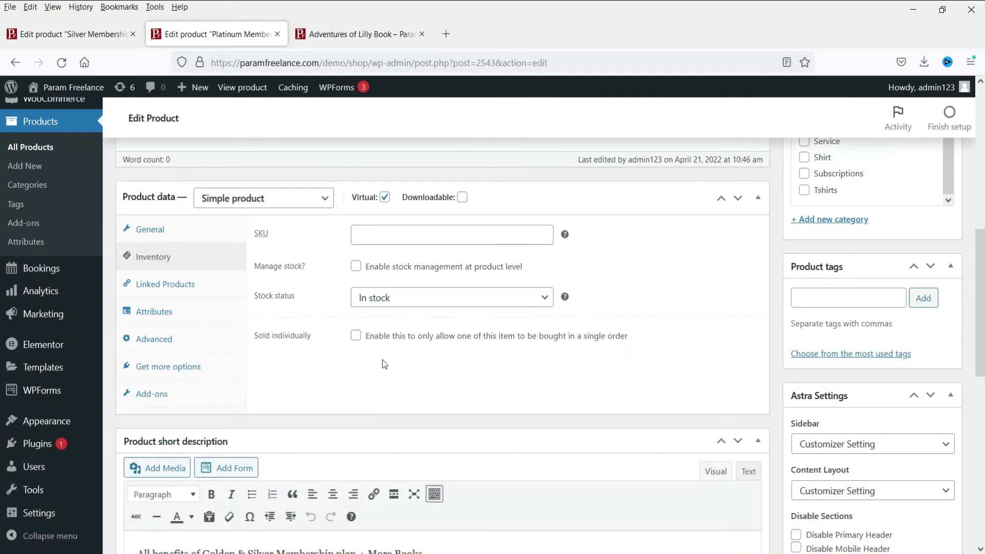
{"action": "left_click", "coordinate": [356, 336]}
{"action": "scroll", "coordinate": [2, 381], "scroll_direction": "up", "scroll_amount": 7}
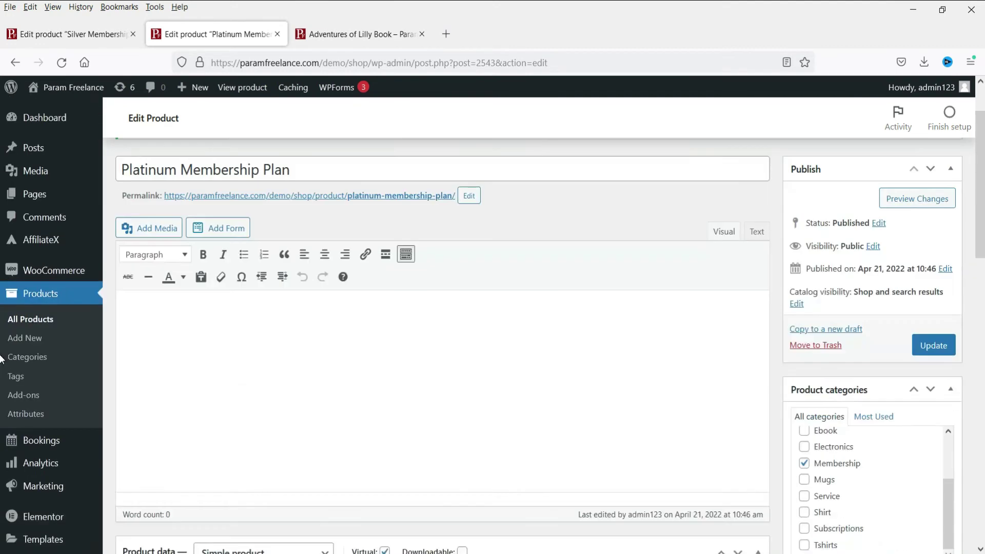
{"action": "left_click", "coordinate": [934, 353]}
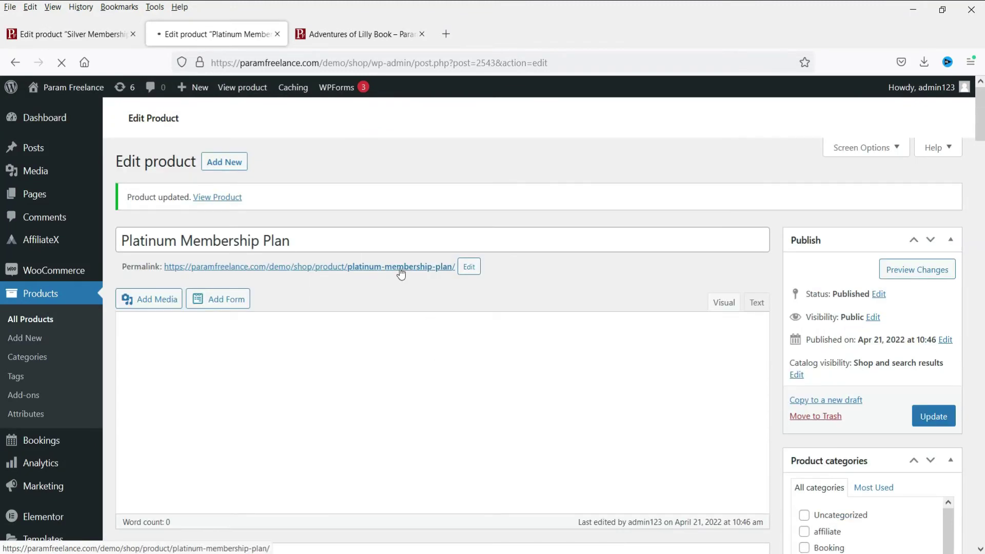
{"action": "left_click", "coordinate": [389, 267]}
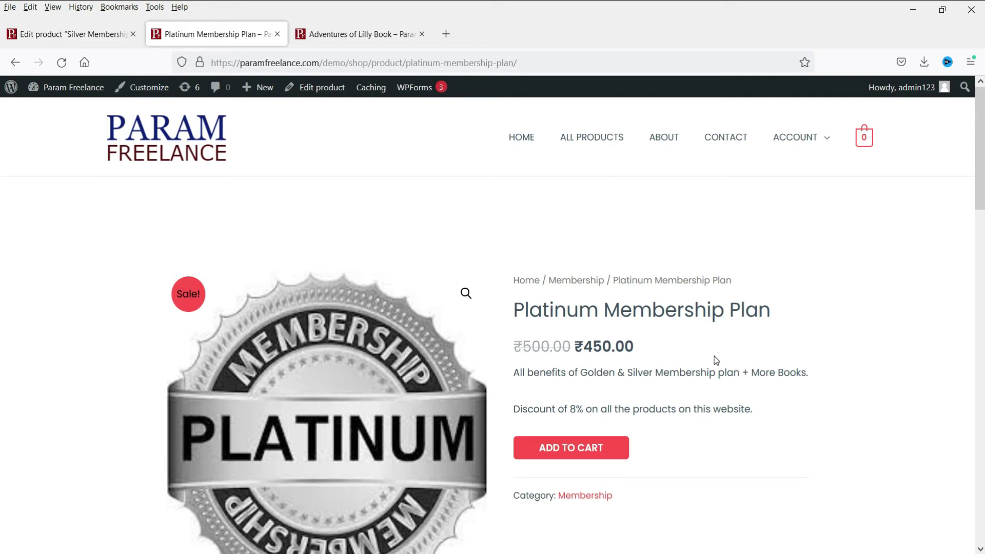
Return to the site admin and start adding a new membership plan in WooCommerce Memberships
{"action": "left_click", "coordinate": [72, 34]}
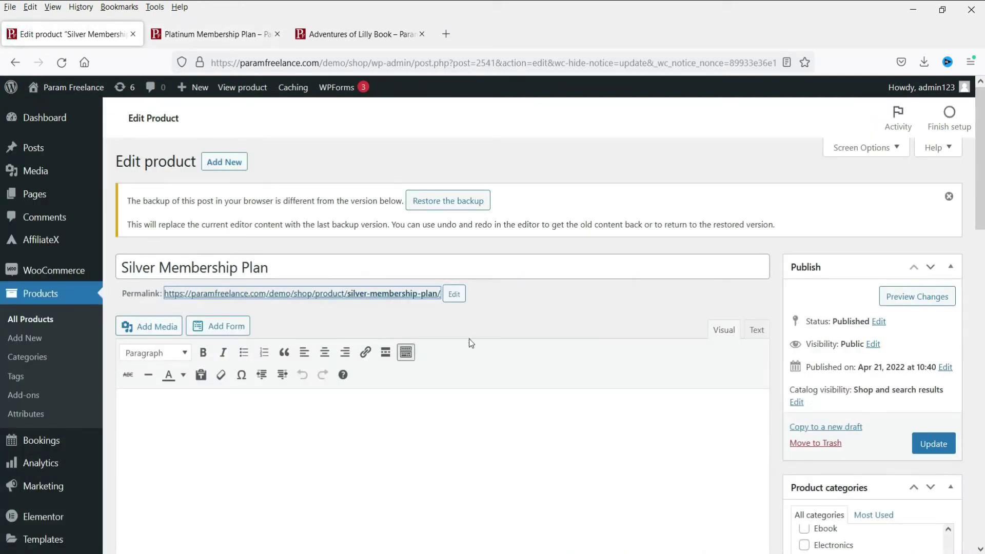
{"action": "mouse_move", "coordinate": [56, 271]}
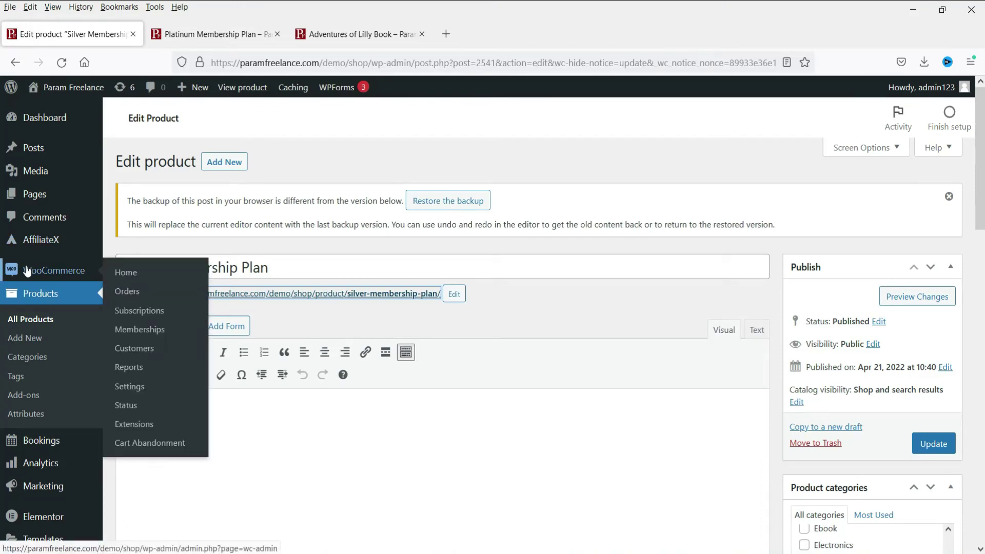
{"action": "left_click", "coordinate": [141, 330]}
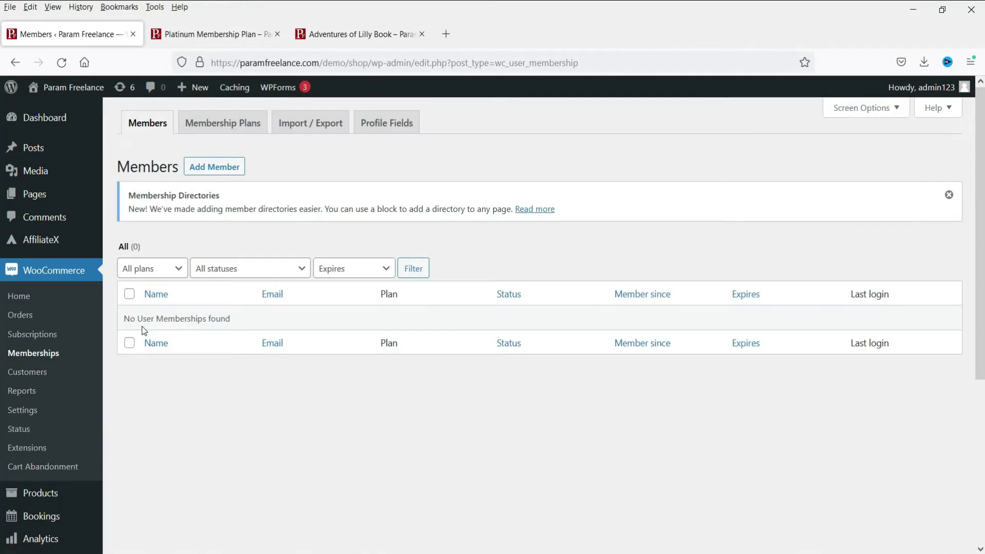
{"action": "left_click", "coordinate": [233, 127]}
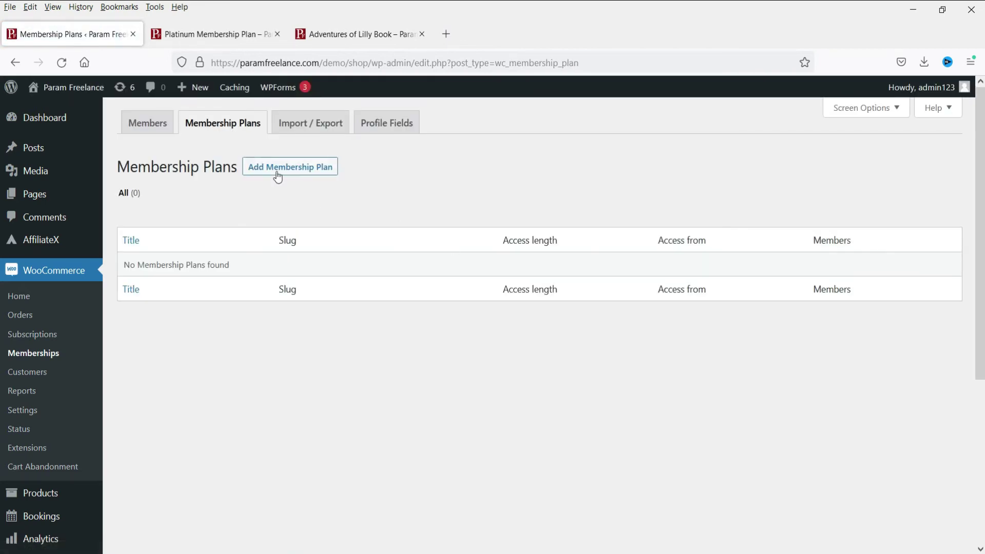
{"action": "left_click", "coordinate": [278, 176]}
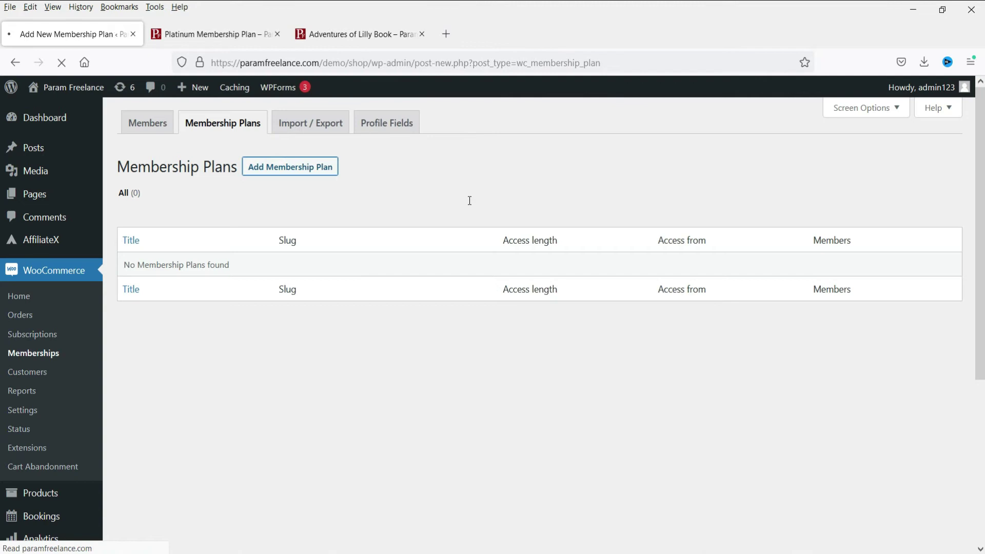
Title the membership plan "Silver" and set its slug to "silver"
{"action": "type", "text": "Sllver"}
{"action": "key", "text": "BackSpace"}
{"action": "key", "text": "BackSpace"}
{"action": "key", "text": "BackSpace"}
{"action": "key", "text": "BackSpace"}
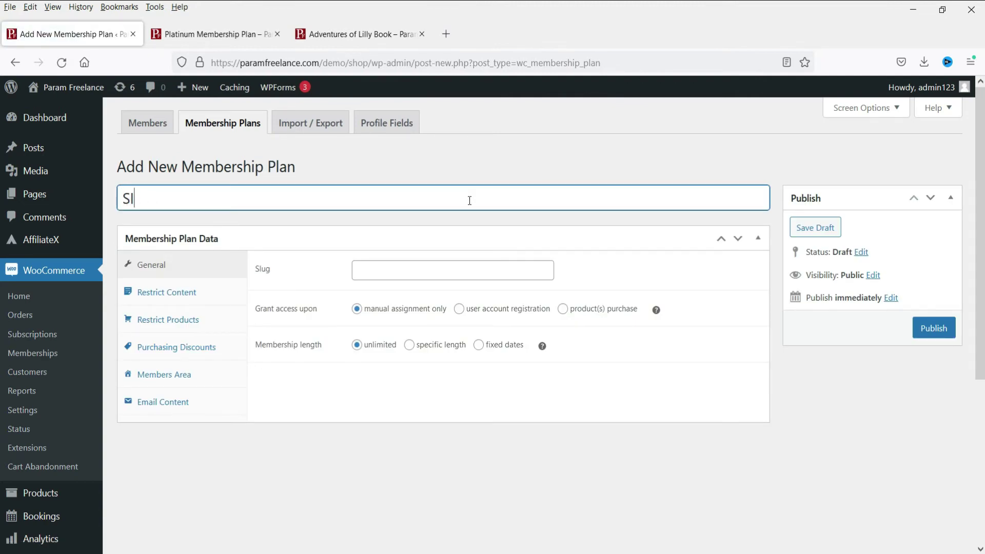
{"action": "type", "text": "ilver"}
{"action": "left_click", "coordinate": [403, 273]}
{"action": "type", "text": "silver"}
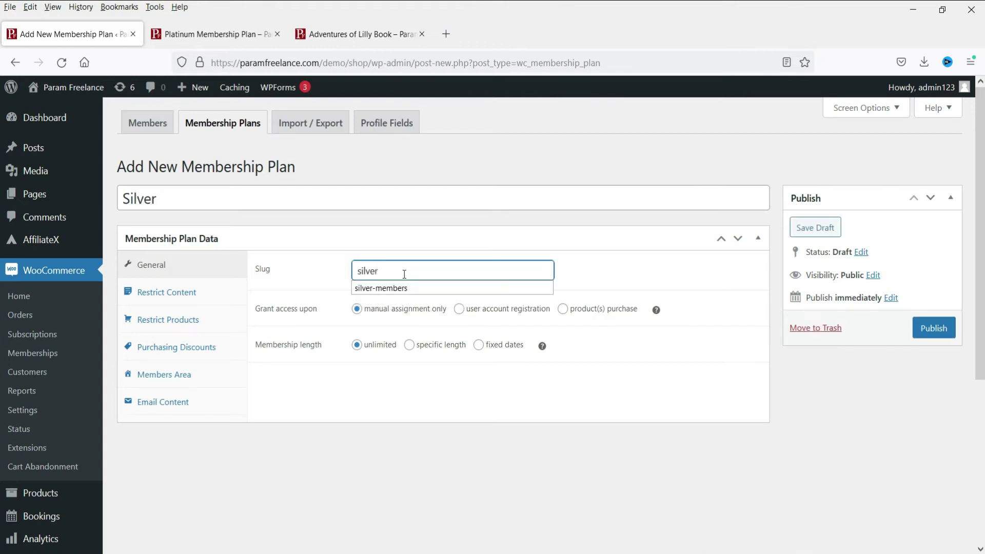
{"action": "left_click", "coordinate": [580, 275]}
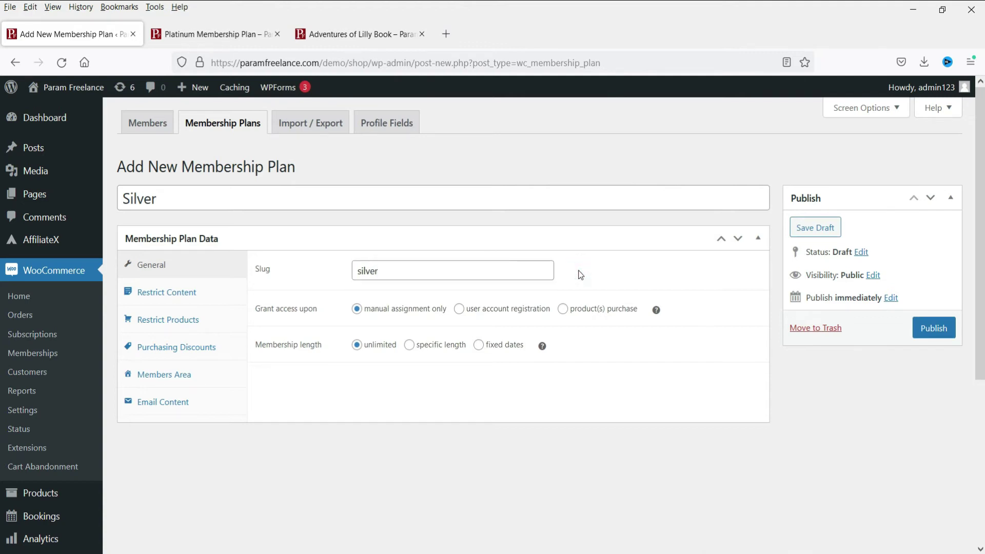
Grant access to the plan upon product purchase, with Silver Membership Plan (#2541) as the required product
{"action": "left_click", "coordinate": [563, 310]}
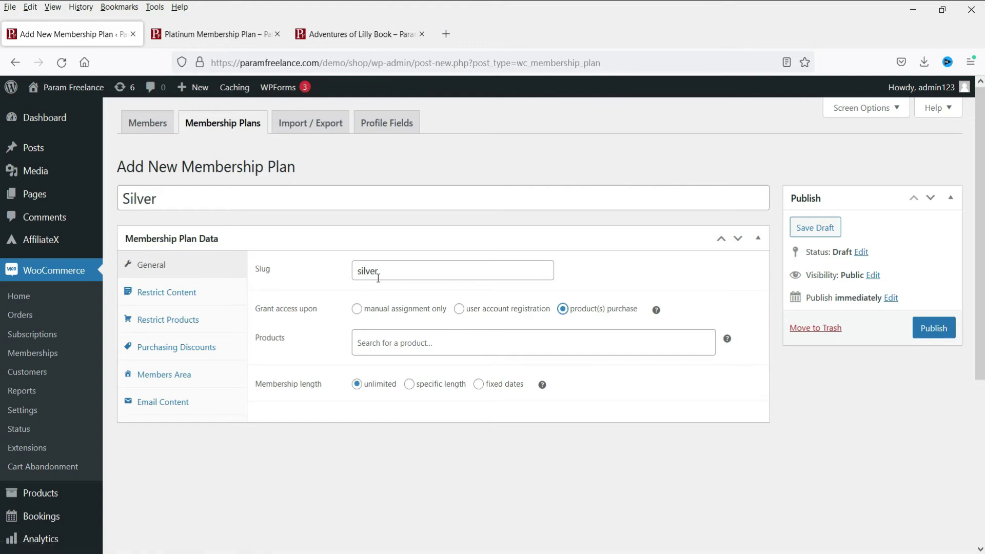
{"action": "left_click", "coordinate": [394, 343]}
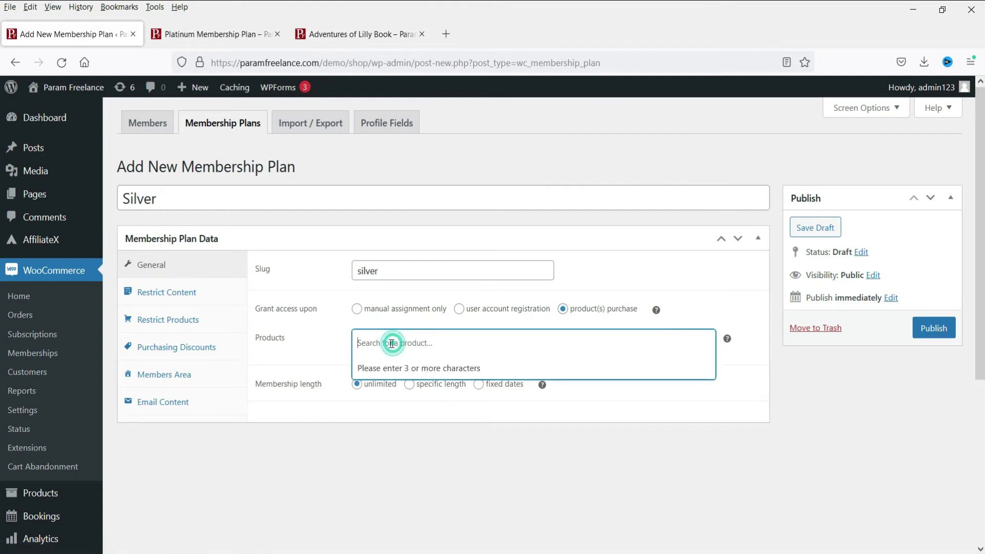
{"action": "type", "text": "silver"}
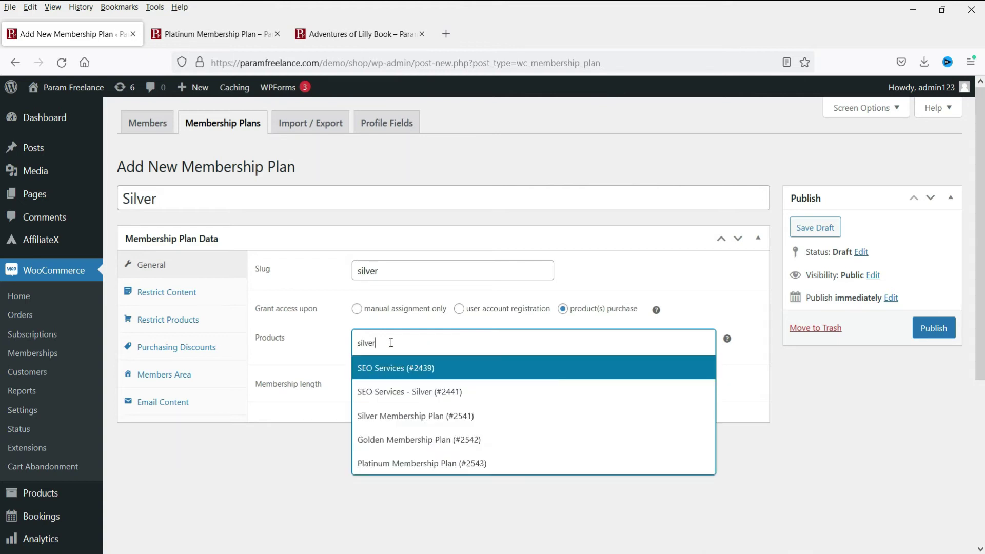
{"action": "left_click", "coordinate": [397, 418]}
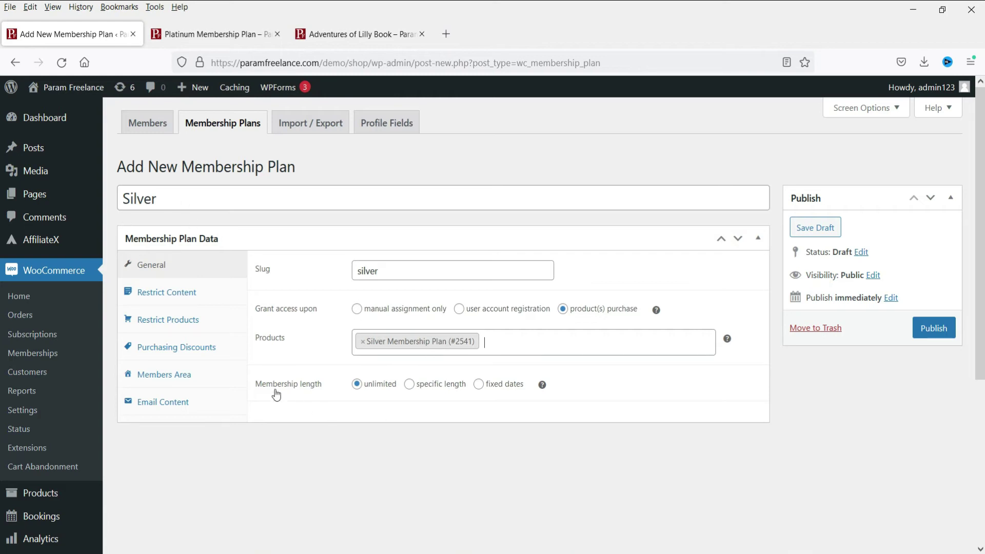
Try the specific length and fixed dates options for the membership length, and set it back to unlimited
{"action": "left_click", "coordinate": [409, 384]}
{"action": "left_click", "coordinate": [382, 414]}
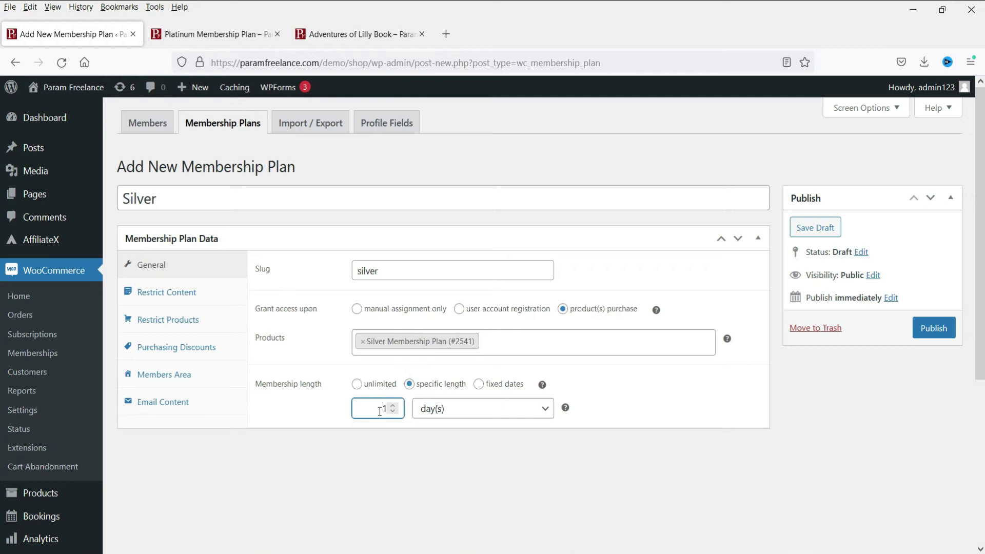
{"action": "left_click", "coordinate": [479, 384]}
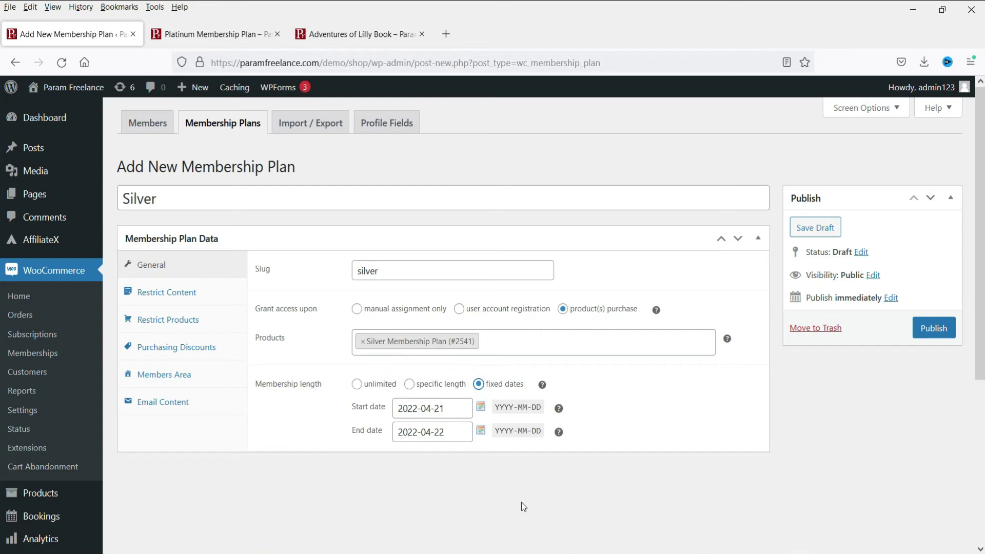
{"action": "left_click", "coordinate": [356, 389]}
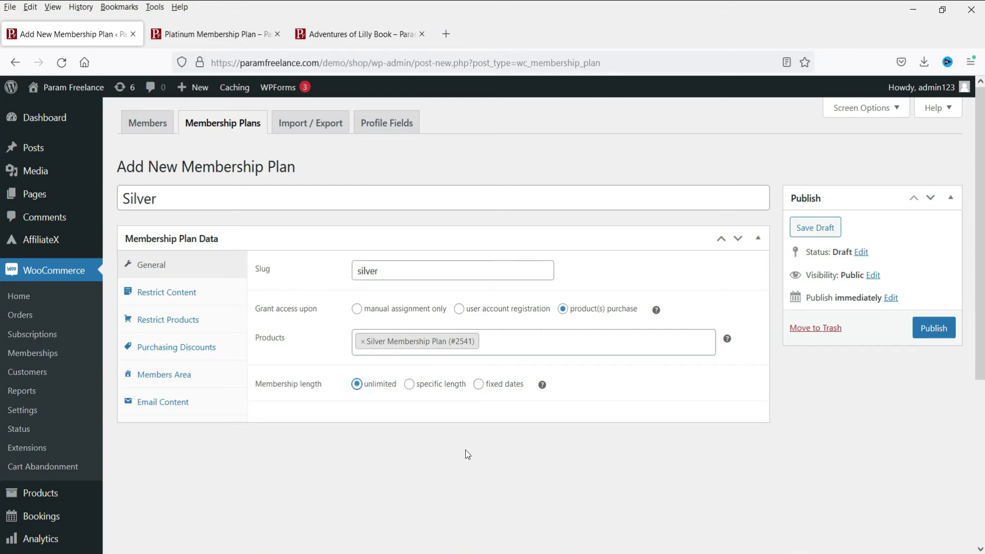
Add a content restriction rule of type Categories for Silver Members (#41) to the Silver plan
{"action": "left_click", "coordinate": [177, 293]}
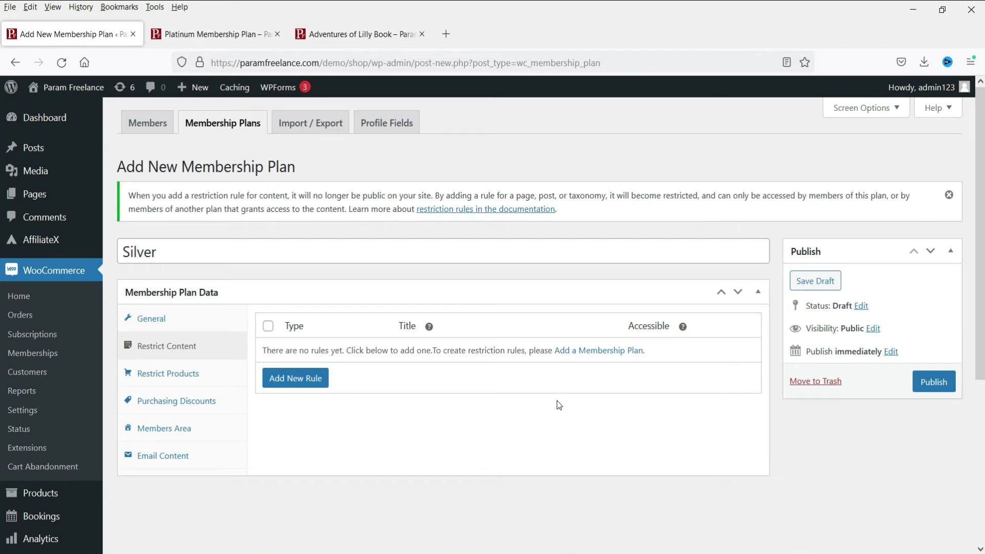
{"action": "left_click", "coordinate": [295, 379]}
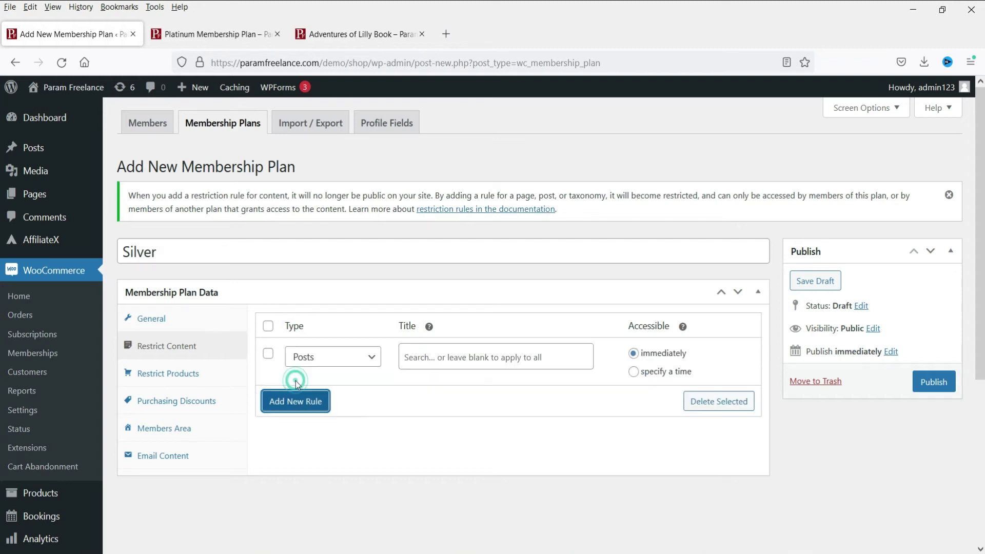
{"action": "left_click", "coordinate": [338, 360]}
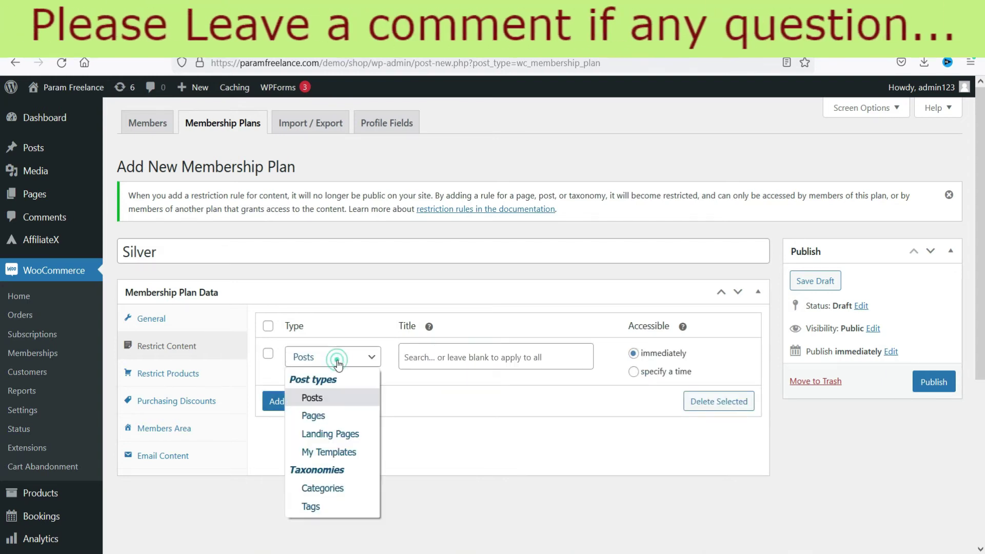
{"action": "left_click", "coordinate": [340, 489]}
{"action": "left_click", "coordinate": [430, 354]}
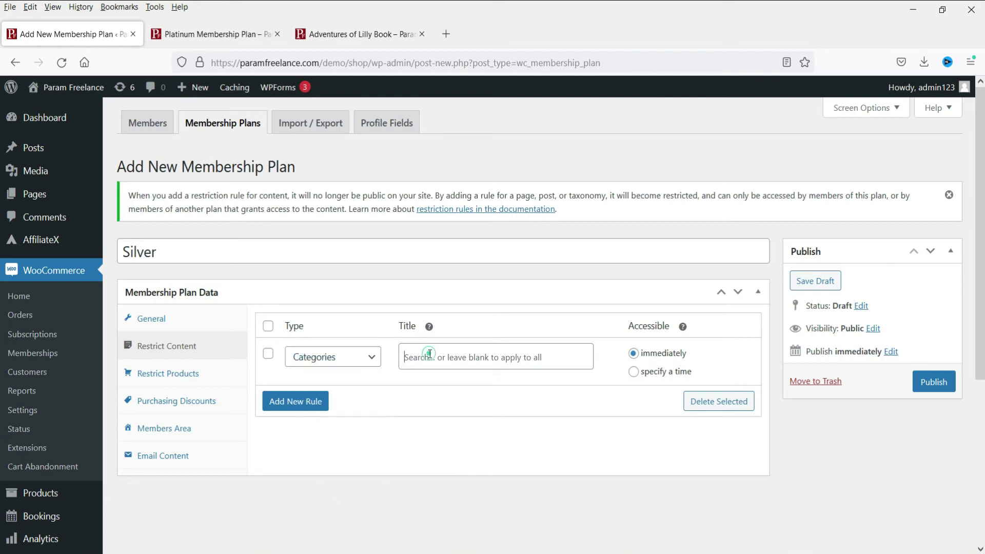
{"action": "type", "text": "silve"}
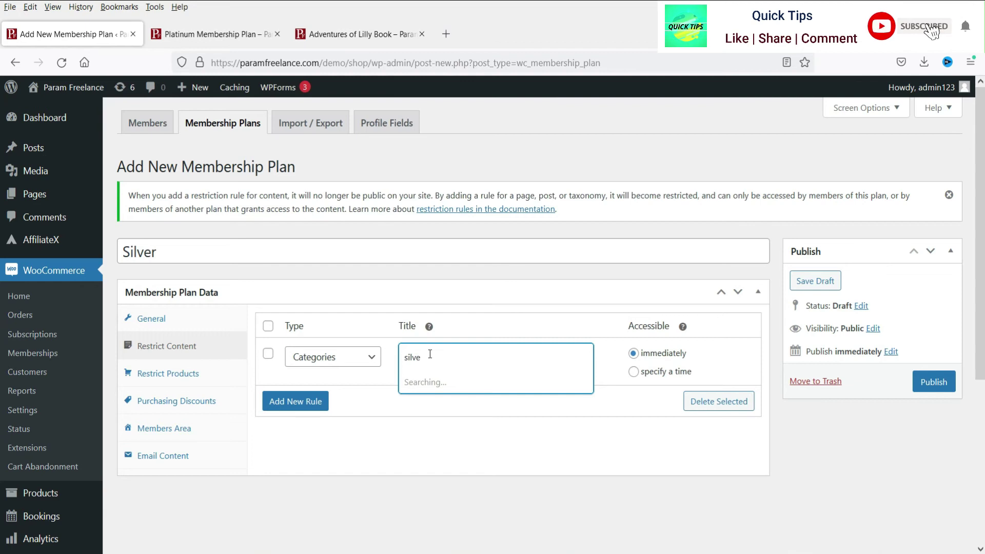
{"action": "key", "text": "BackSpace"}
{"action": "key", "text": "BackSpace"}
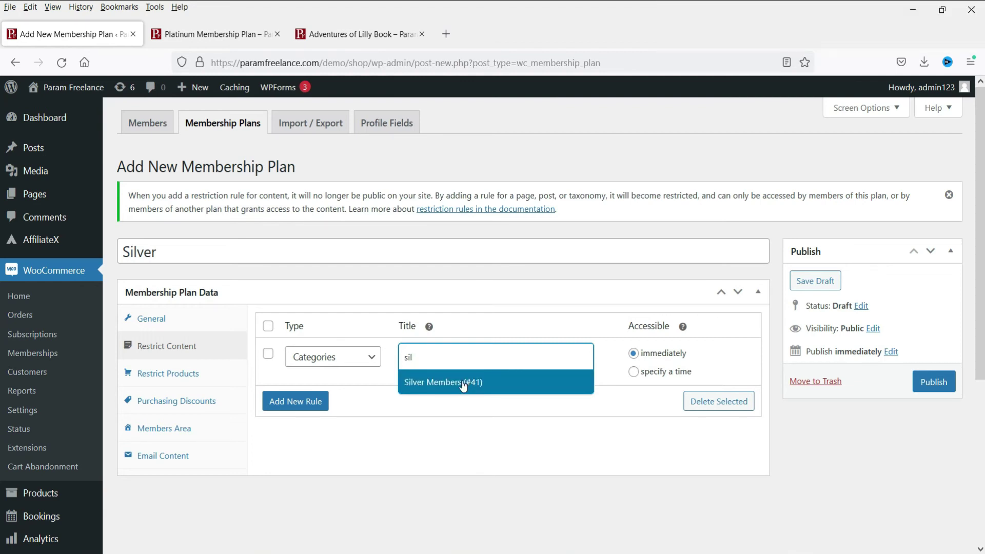
{"action": "left_click", "coordinate": [463, 383]}
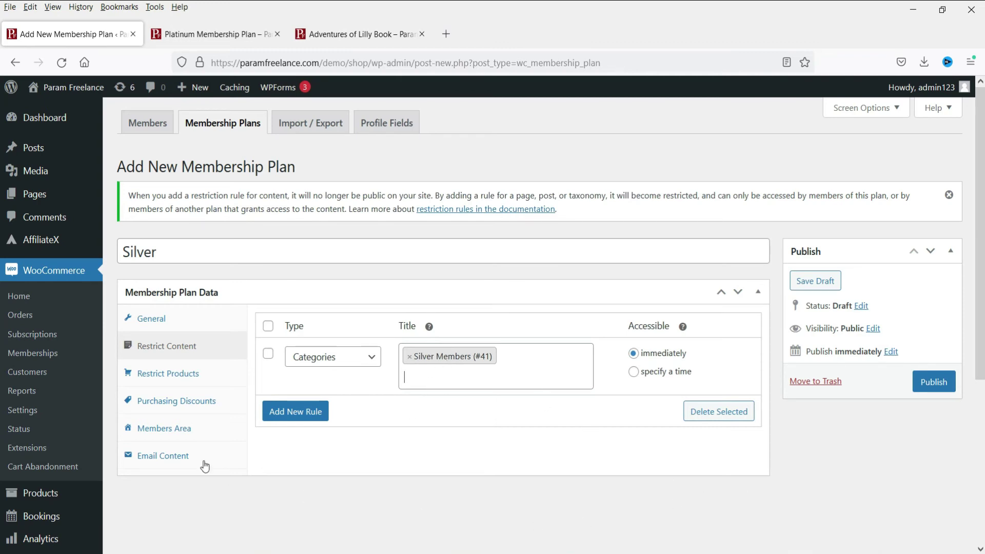
Try a product restriction rule of type Product categories in the Silver plan, and delete that rule
{"action": "left_click", "coordinate": [180, 374]}
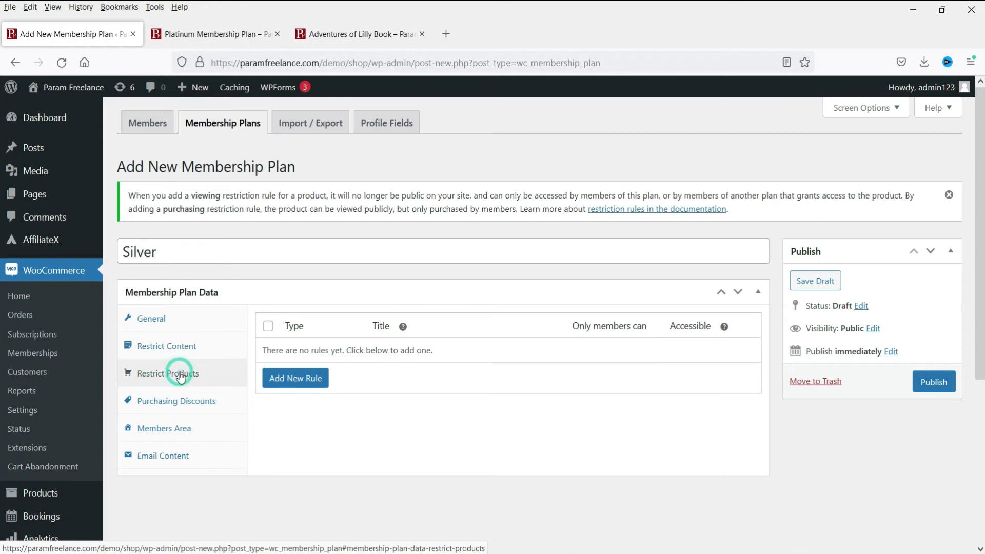
{"action": "left_click", "coordinate": [272, 380]}
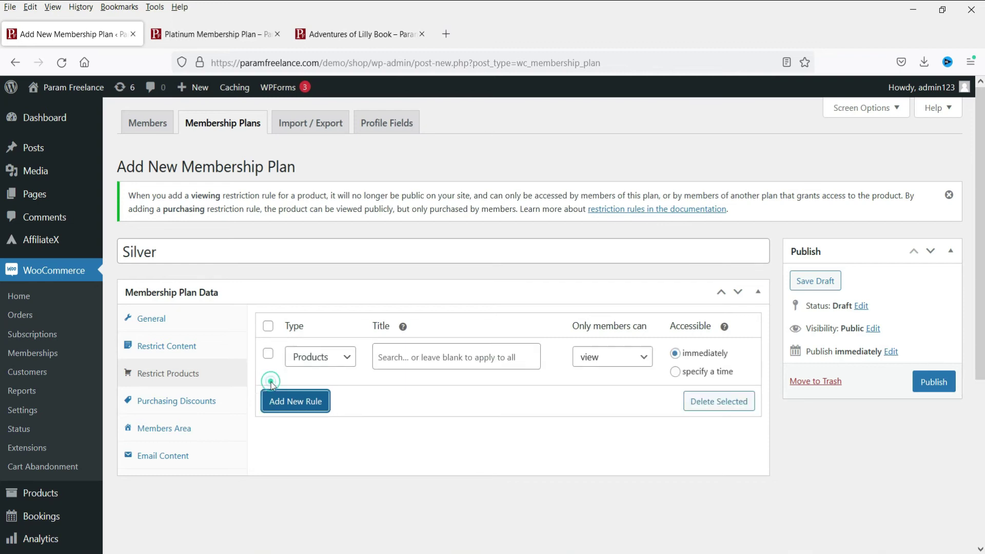
{"action": "left_click", "coordinate": [346, 357]}
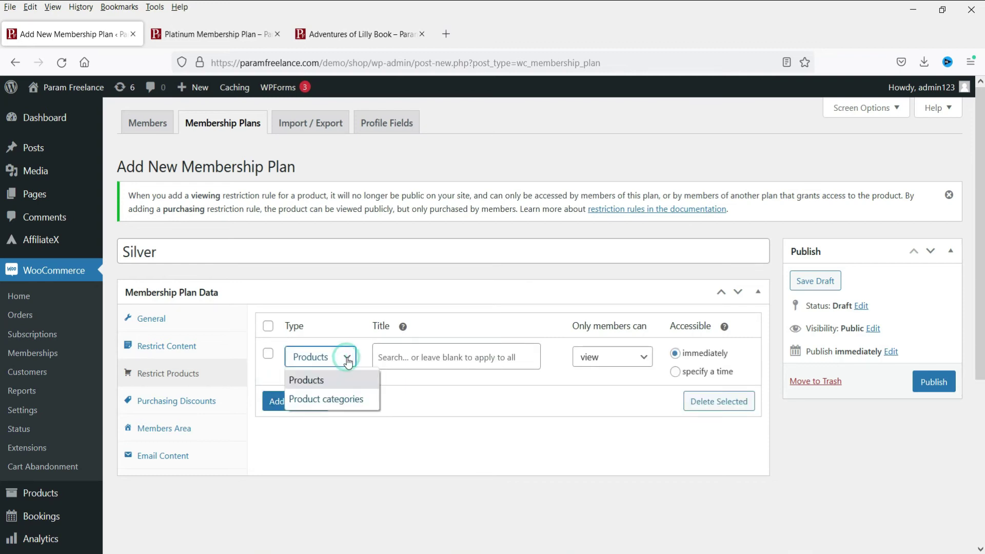
{"action": "left_click", "coordinate": [354, 403]}
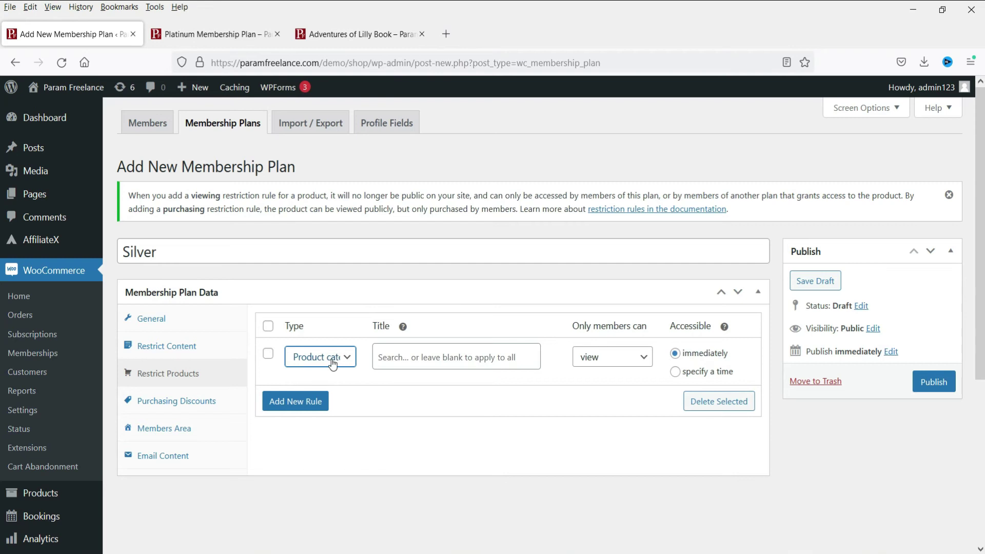
{"action": "left_click", "coordinate": [739, 403]}
{"action": "left_click", "coordinate": [268, 354]}
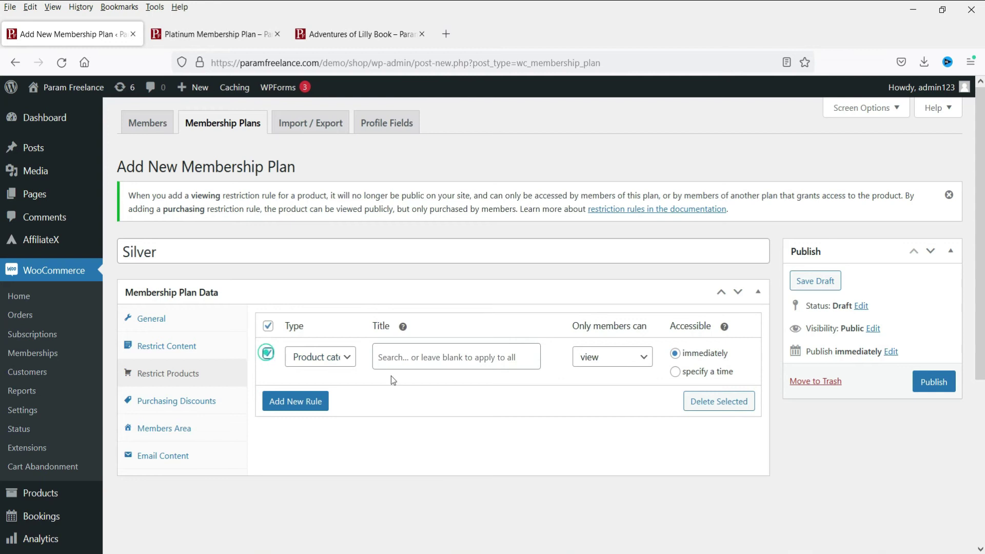
{"action": "left_click", "coordinate": [727, 405]}
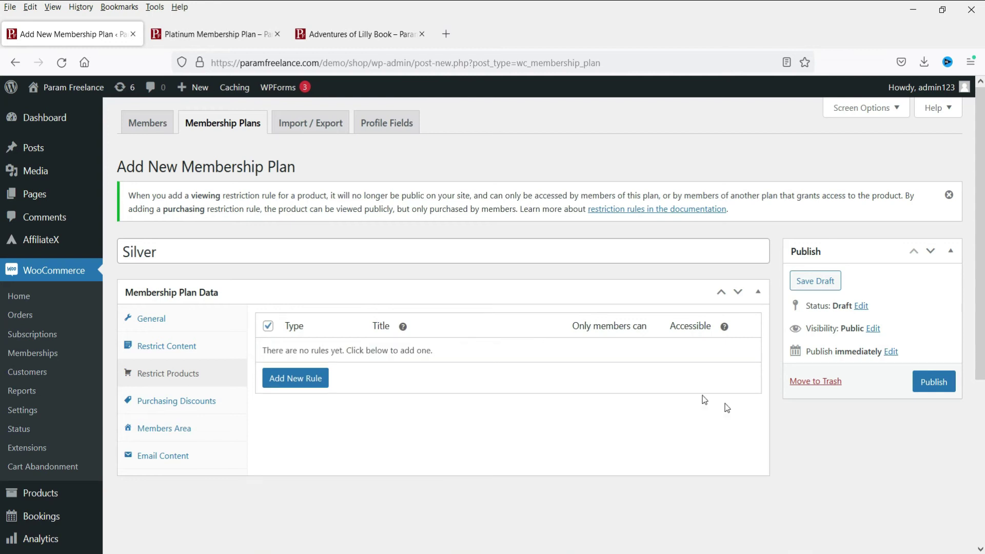
Add an active 3% purchasing discount on all products for the Silver plan's members
{"action": "left_click", "coordinate": [182, 407]}
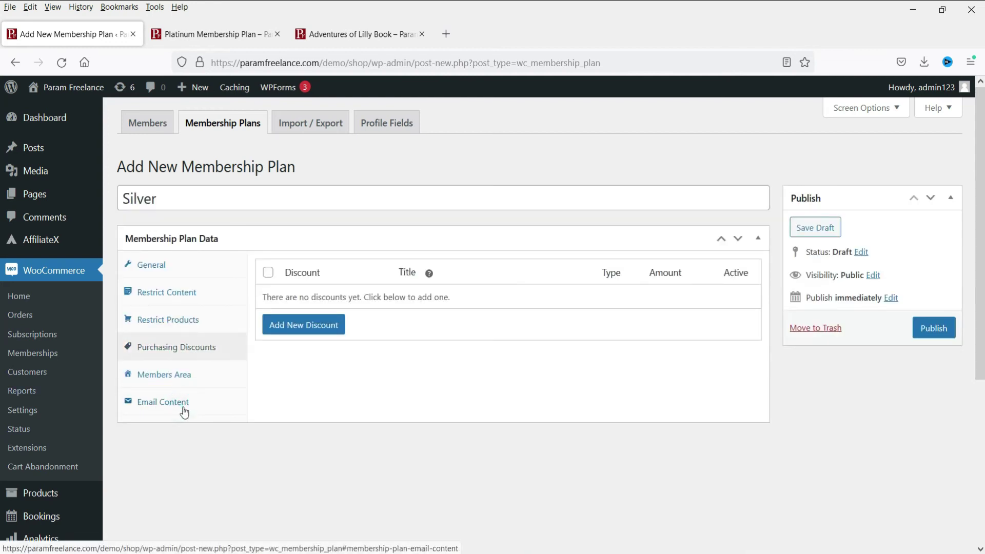
{"action": "left_click", "coordinate": [292, 335]}
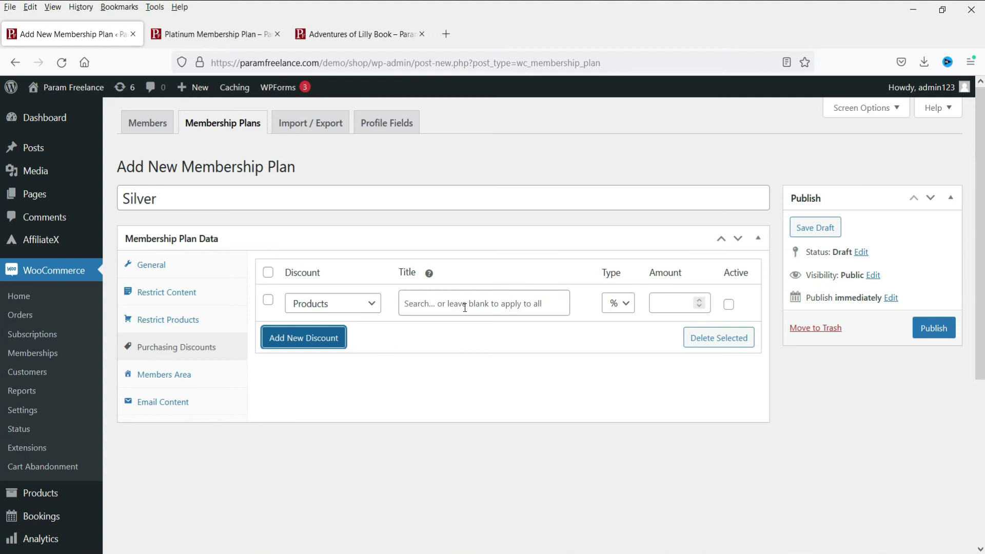
{"action": "left_click", "coordinate": [673, 304]}
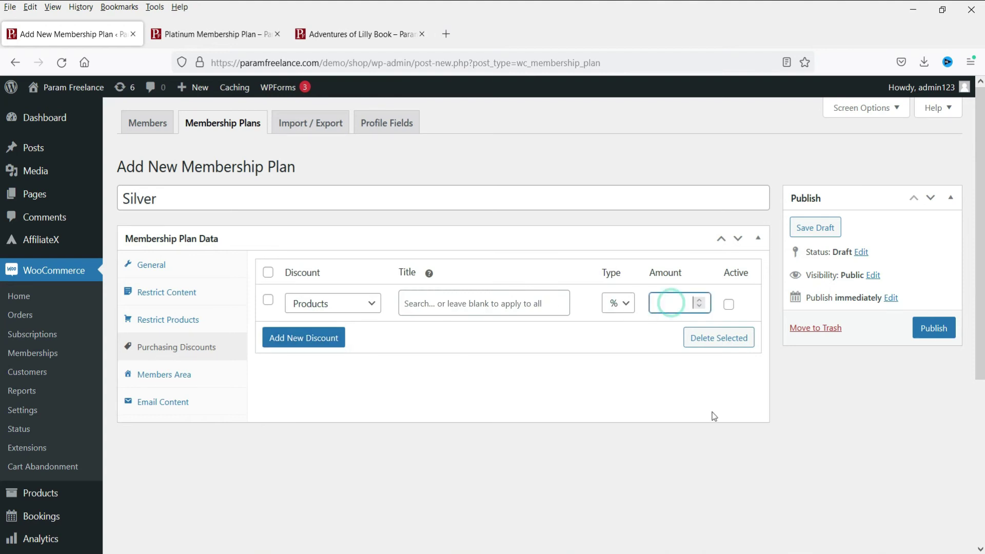
{"action": "type", "text": "3"}
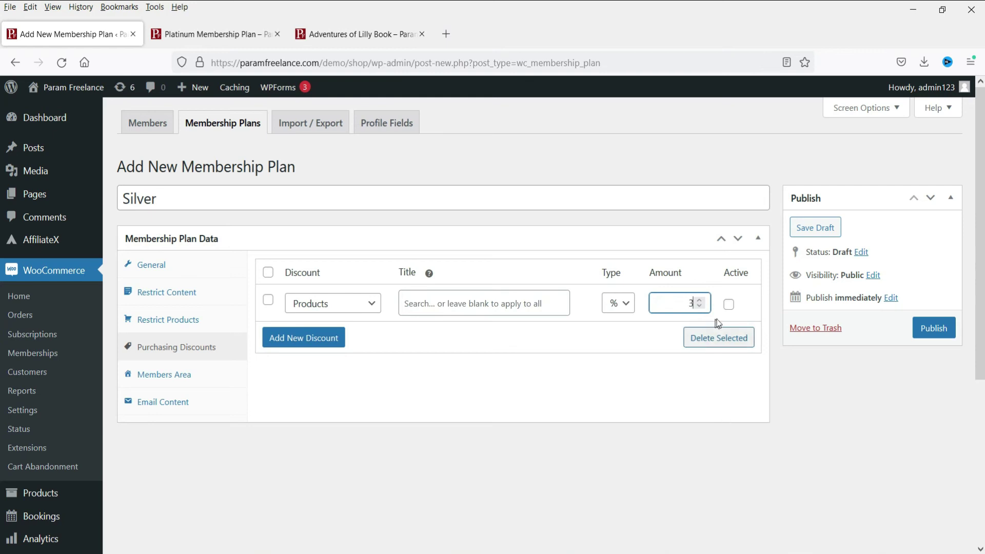
{"action": "left_click", "coordinate": [729, 305]}
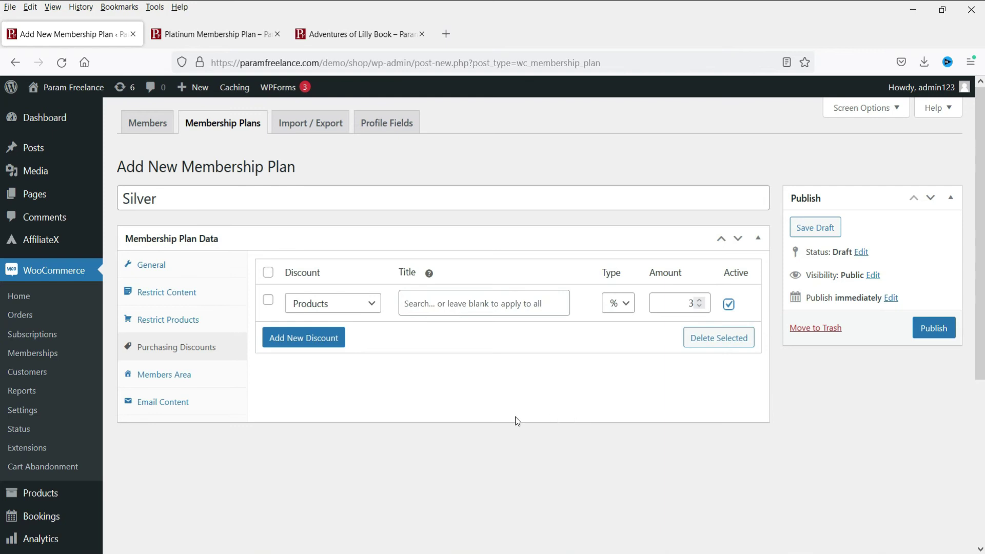
Review the Silver plan's members area, email content and general settings, and publish the plan with its discount applied to all products
{"action": "left_click", "coordinate": [186, 377]}
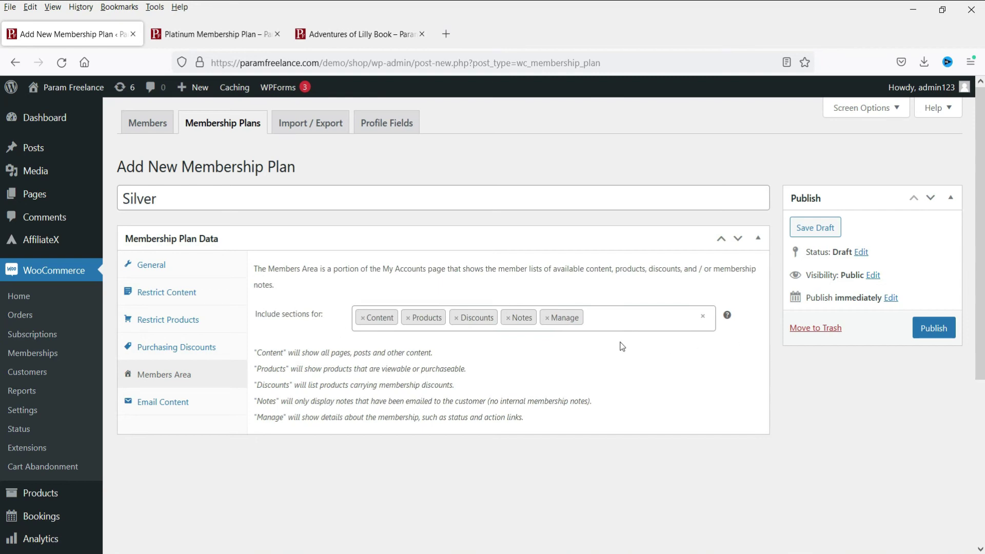
{"action": "left_click", "coordinate": [160, 405]}
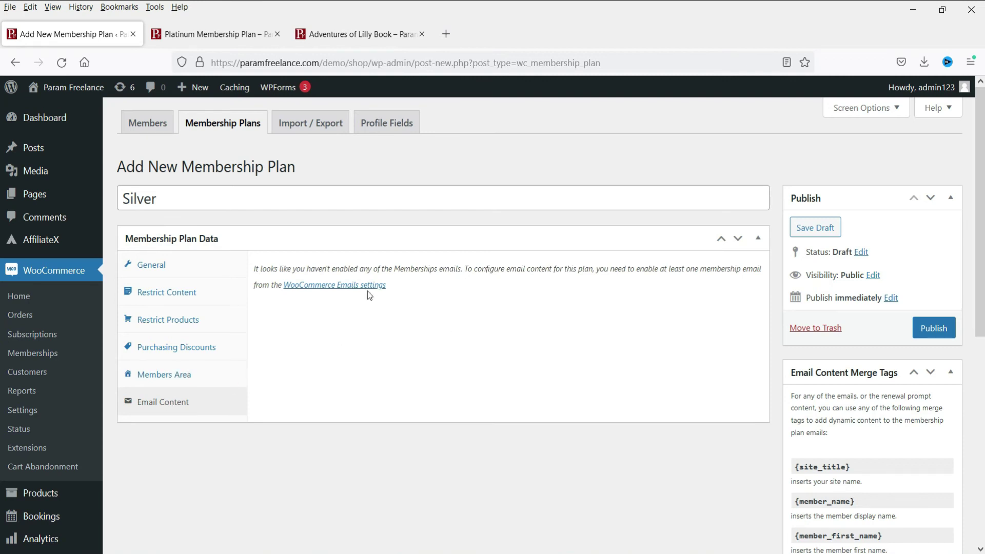
{"action": "left_click", "coordinate": [154, 268]}
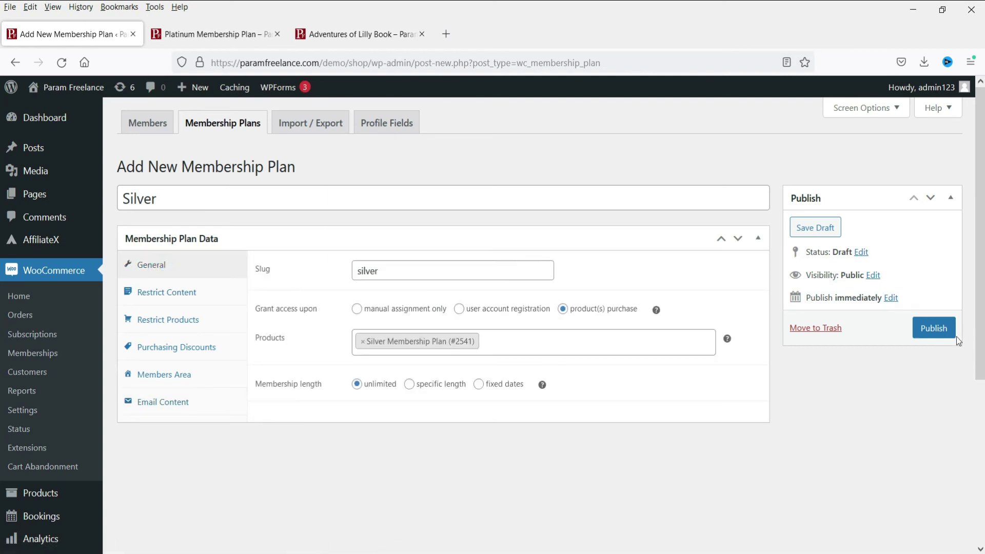
{"action": "left_click", "coordinate": [934, 329]}
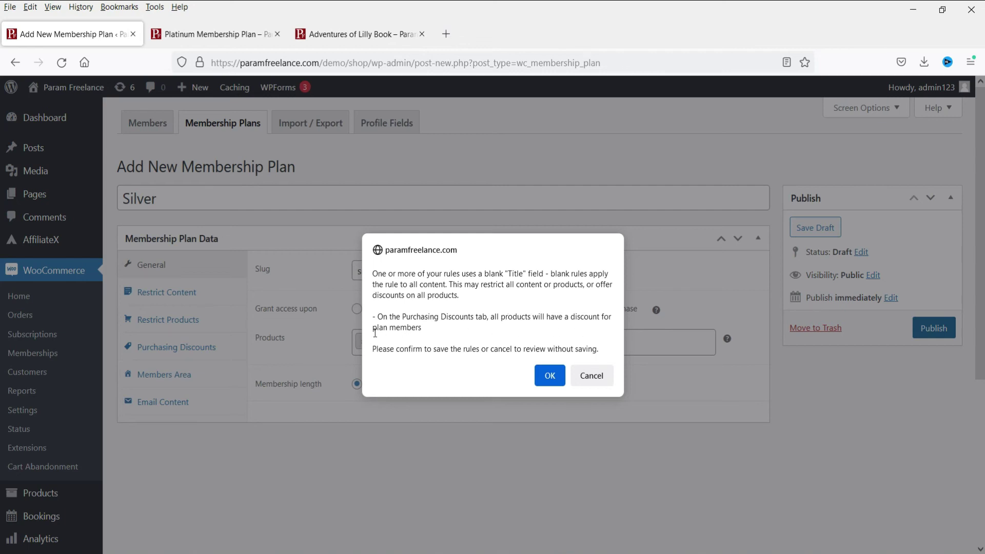
{"action": "left_click", "coordinate": [548, 379]}
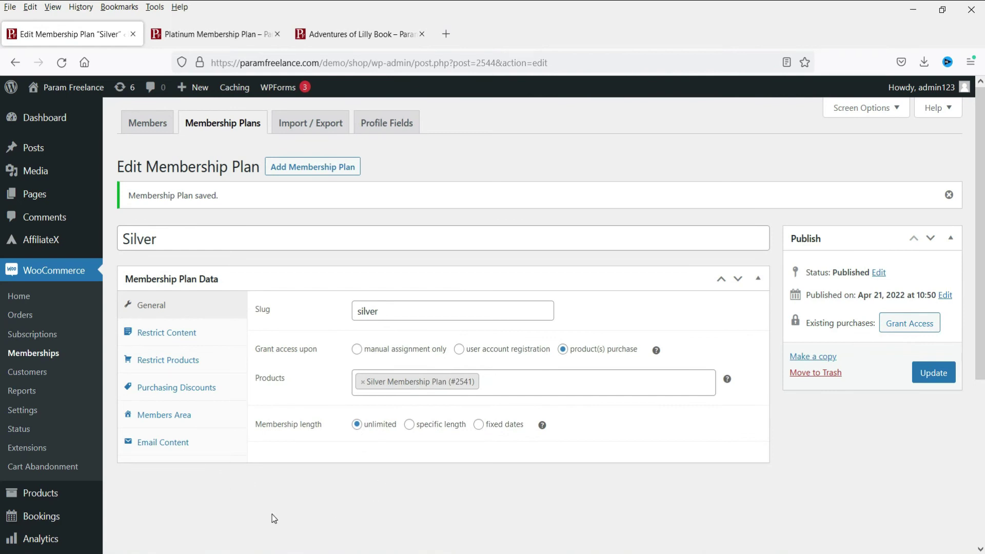
Start another membership plan titled "Golden" with the slug "golden"
{"action": "left_click", "coordinate": [284, 168]}
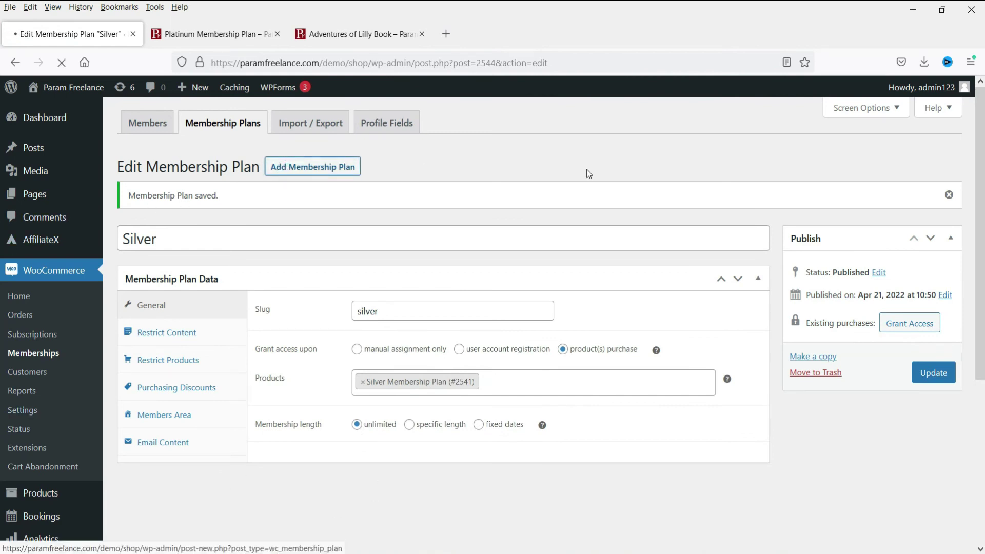
{"action": "type", "text": "GOlden"}
{"action": "key", "text": "BackSpace"}
{"action": "key", "text": "BackSpace"}
{"action": "key", "text": "BackSpace"}
{"action": "key", "text": "BackSpace"}
{"action": "key", "text": "BackSpace"}
{"action": "type", "text": "olden"}
{"action": "left_click", "coordinate": [466, 276]}
{"action": "type", "text": "golden"}
{"action": "left_click", "coordinate": [869, 452]}
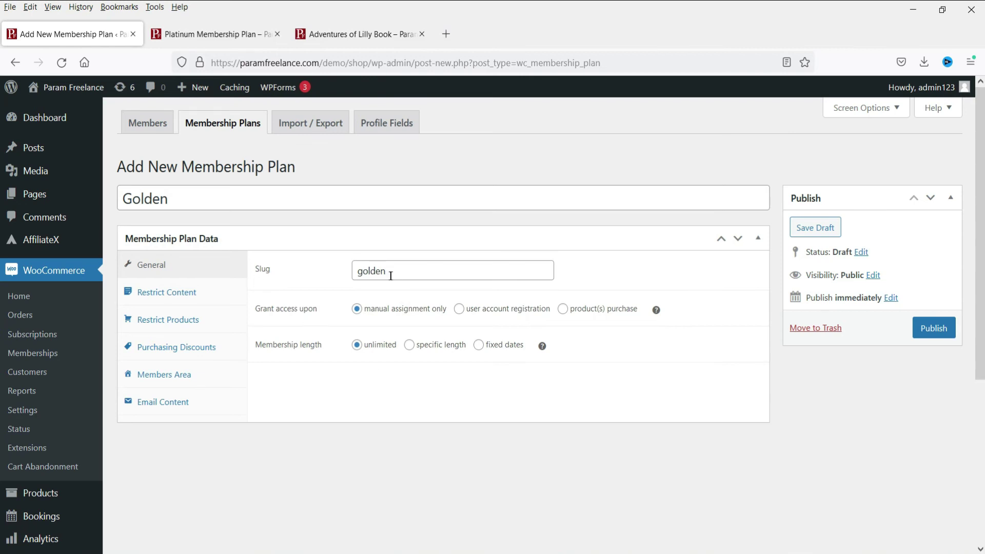
Grant access to the Golden plan upon product purchase, with Golden Membership Plan (#2542) as the required product
{"action": "left_click", "coordinate": [564, 310]}
{"action": "left_click", "coordinate": [480, 339]}
{"action": "type", "text": "g"}
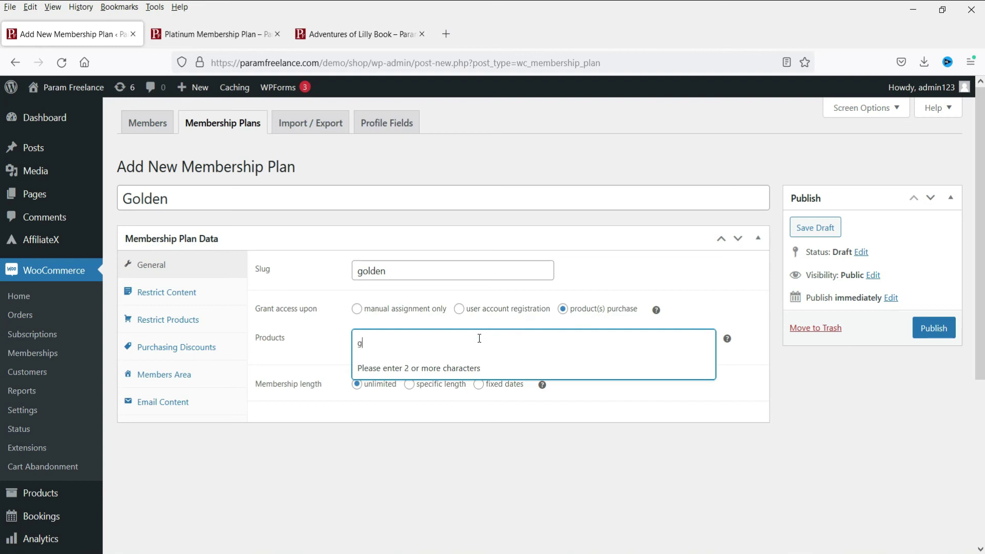
{"action": "type", "text": "olden"}
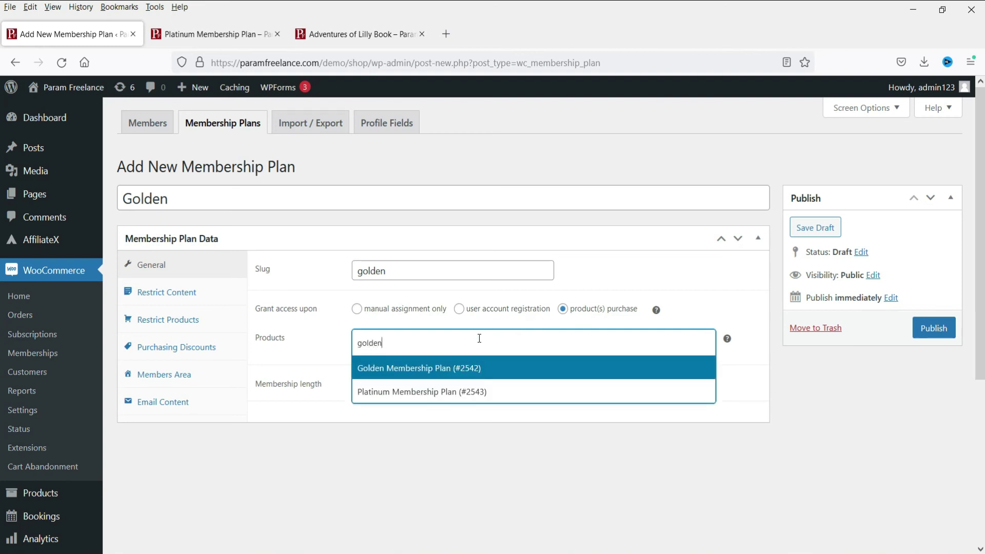
{"action": "left_click", "coordinate": [442, 376]}
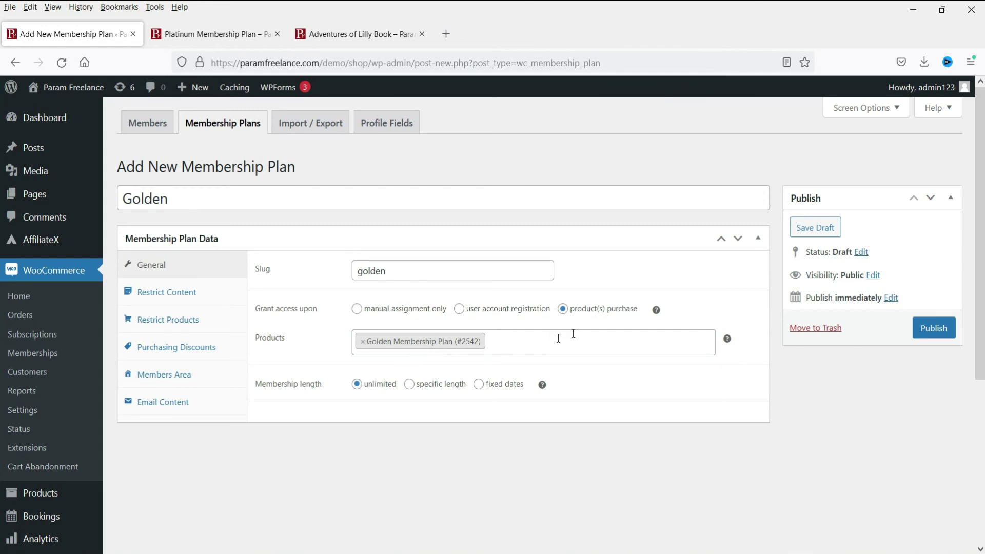
{"action": "left_click_drag", "start_coordinate": [159, 167], "coordinate": [361, 172]}
{"action": "left_click", "coordinate": [361, 173]}
Add a content restriction rule to the Golden plan for the categories Golden Members (#42) and Silver Members (#41)
{"action": "left_click", "coordinate": [164, 293]}
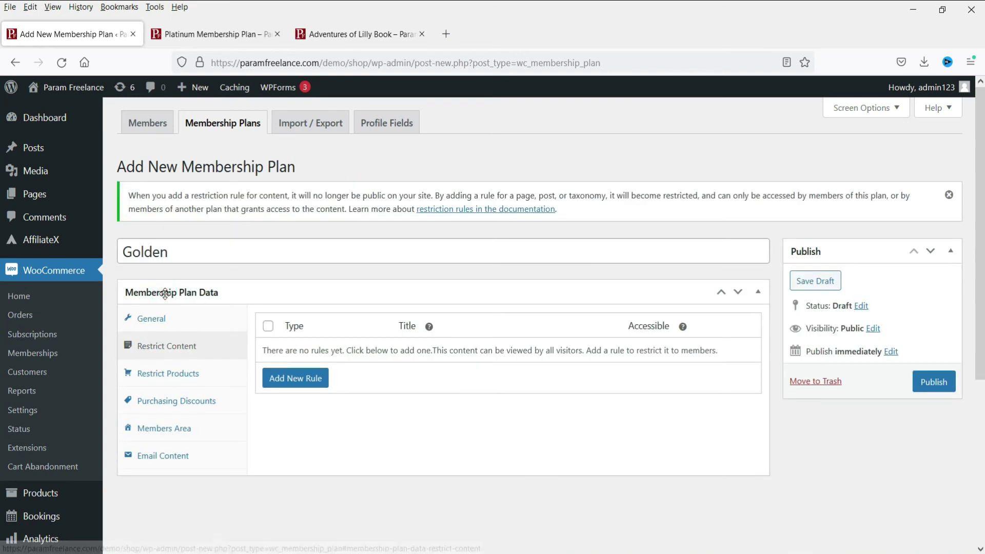
{"action": "left_click", "coordinate": [283, 380]}
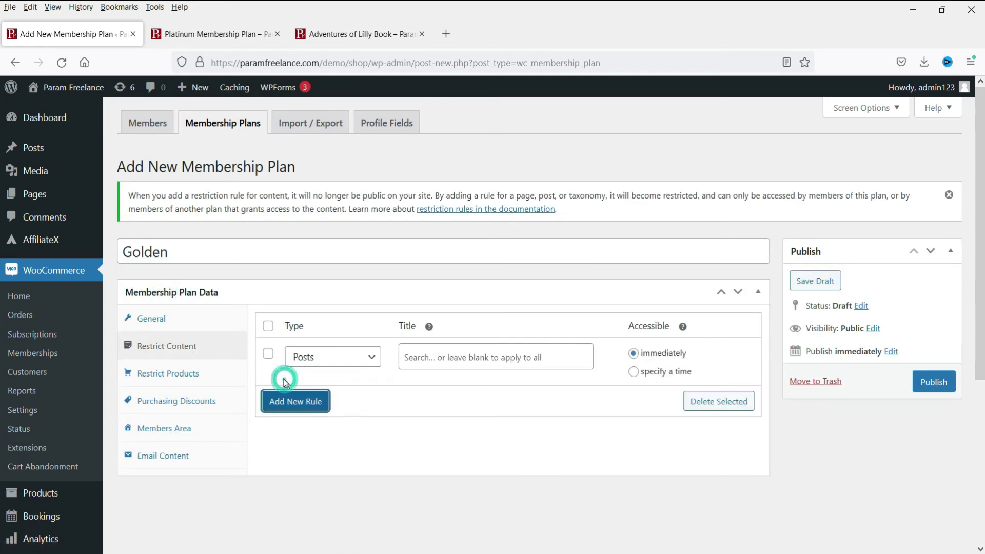
{"action": "left_click", "coordinate": [355, 364]}
{"action": "left_click", "coordinate": [350, 492]}
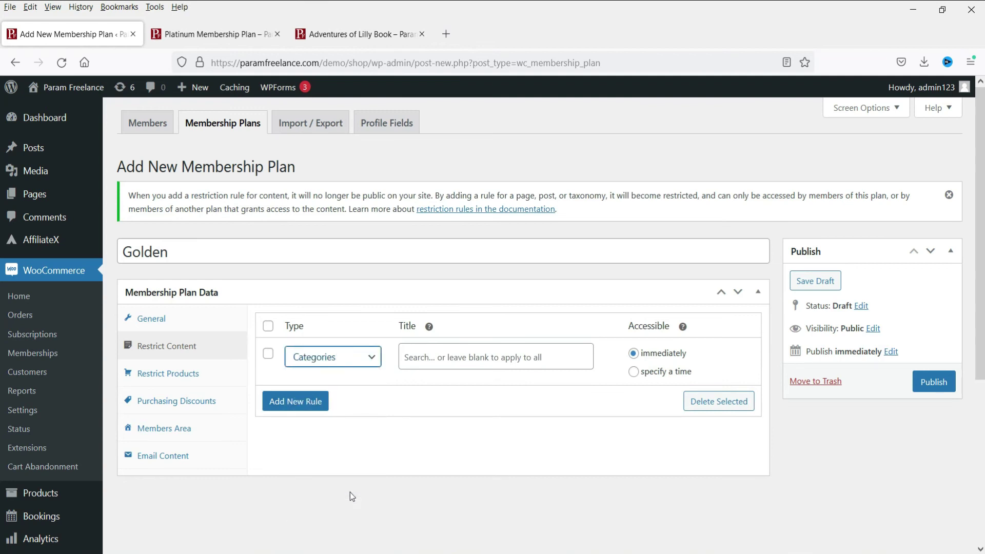
{"action": "left_click", "coordinate": [440, 354]}
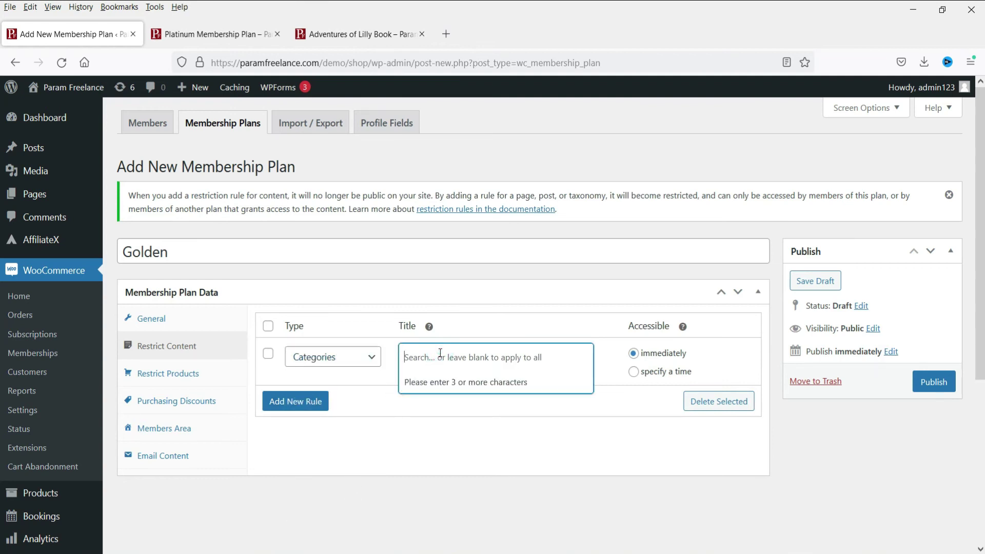
{"action": "type", "text": "golden"}
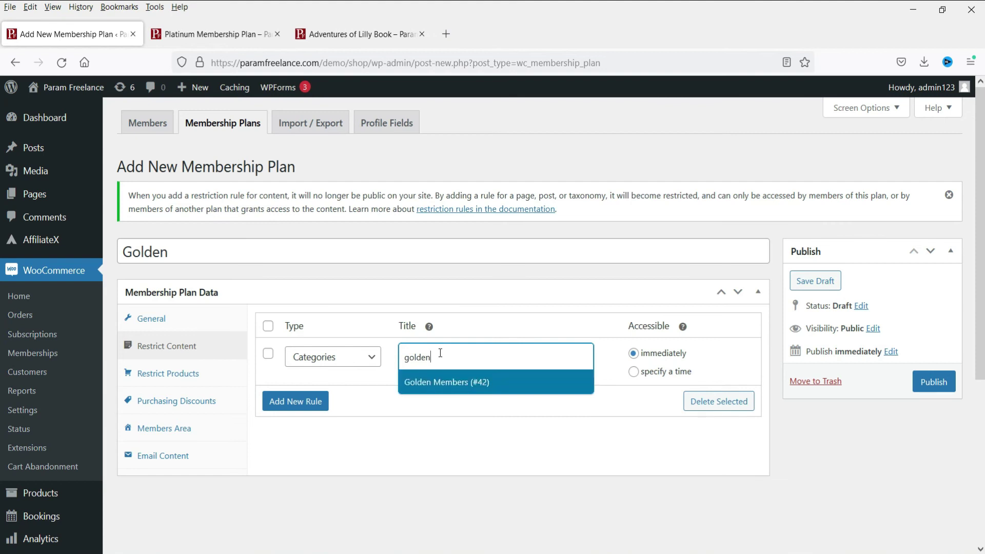
{"action": "left_click", "coordinate": [418, 382]}
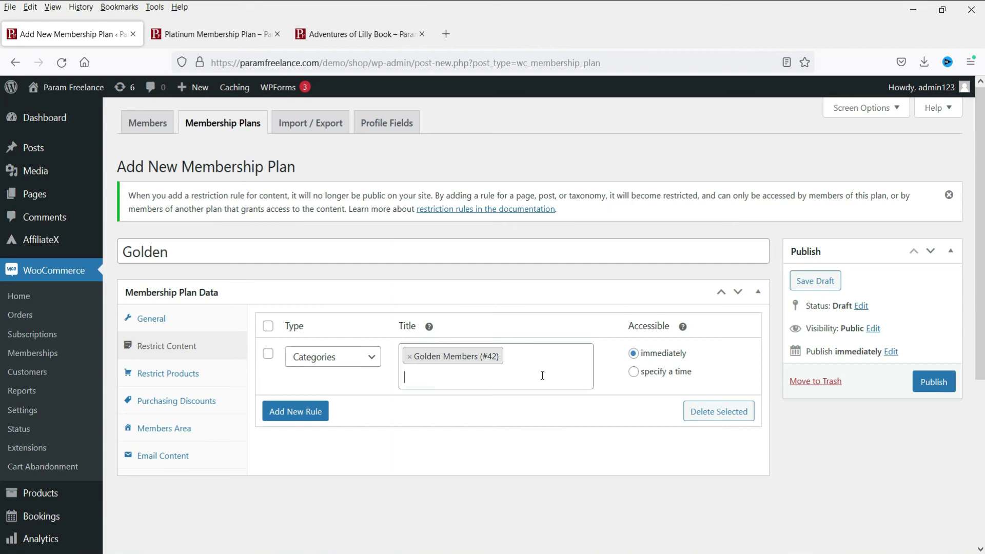
{"action": "type", "text": "silve"}
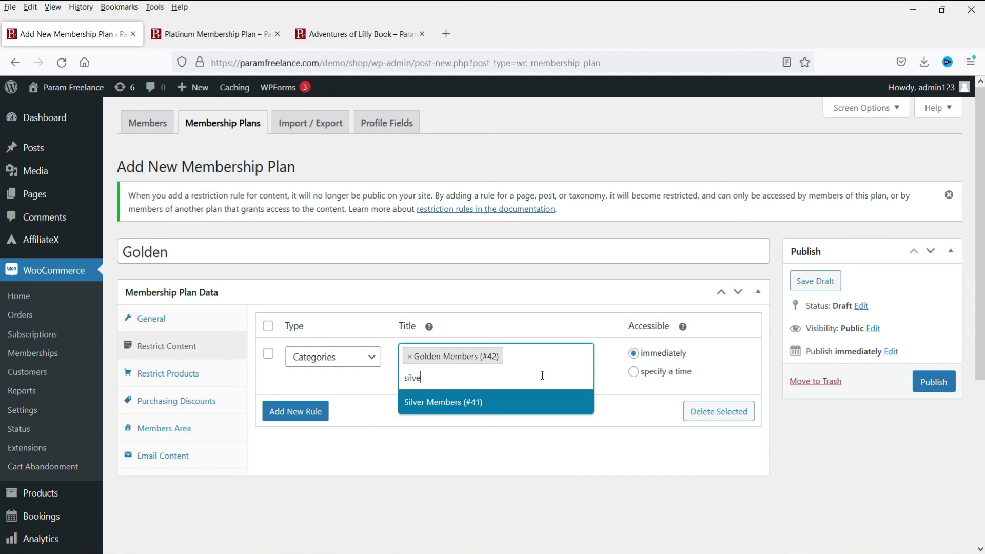
{"action": "left_click", "coordinate": [476, 407]}
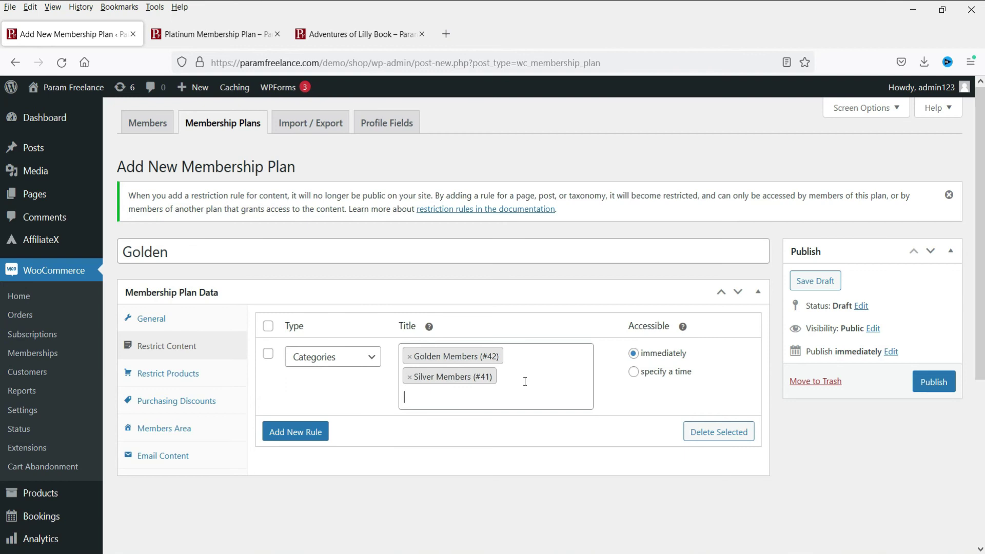
Give the Golden plan's members an active 5% purchasing discount on all products and publish the plan
{"action": "left_click", "coordinate": [177, 377]}
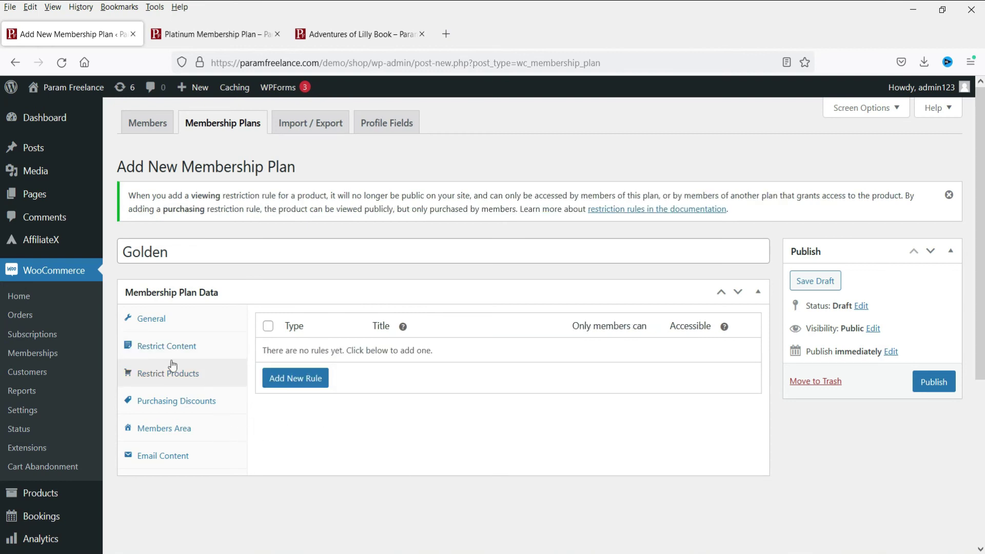
{"action": "left_click", "coordinate": [180, 402]}
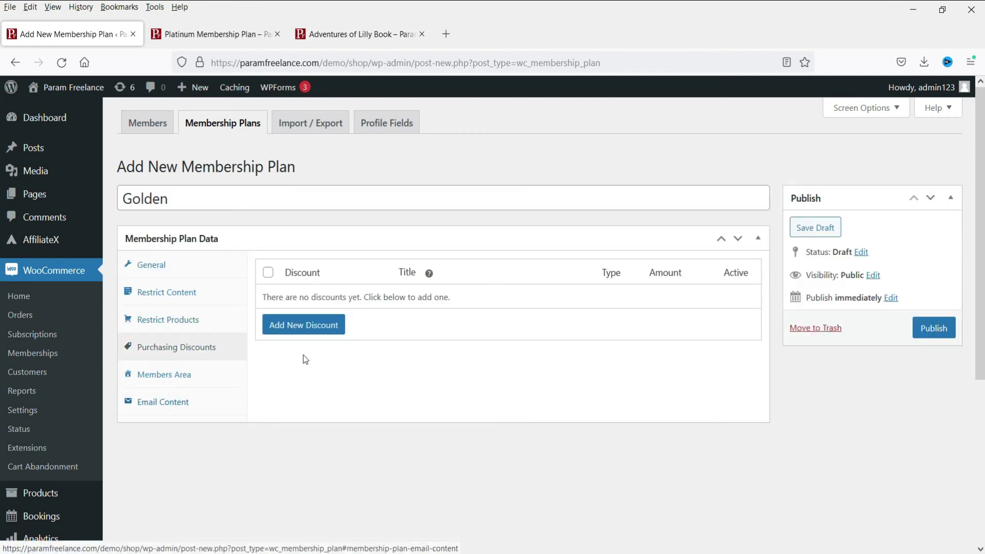
{"action": "left_click", "coordinate": [322, 325]}
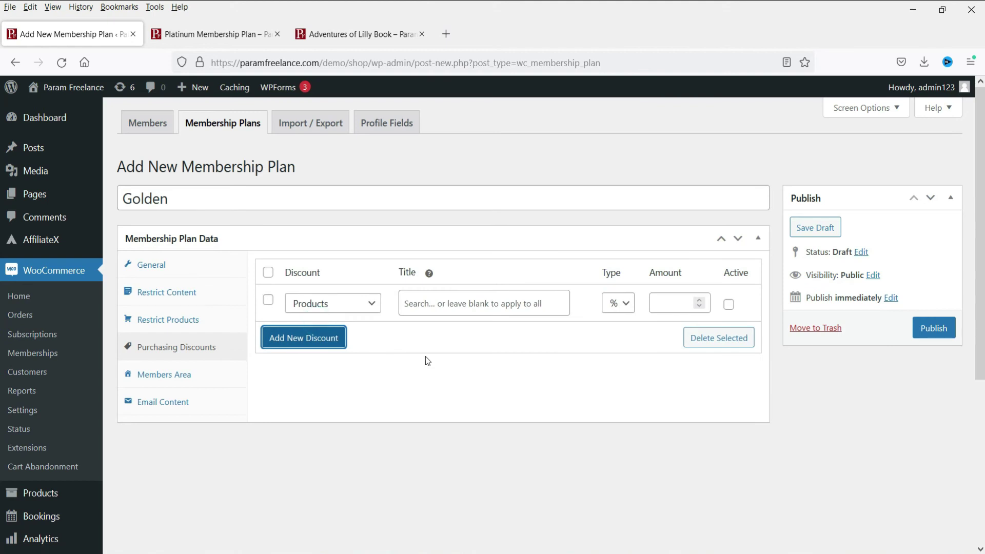
{"action": "left_click", "coordinate": [677, 303]}
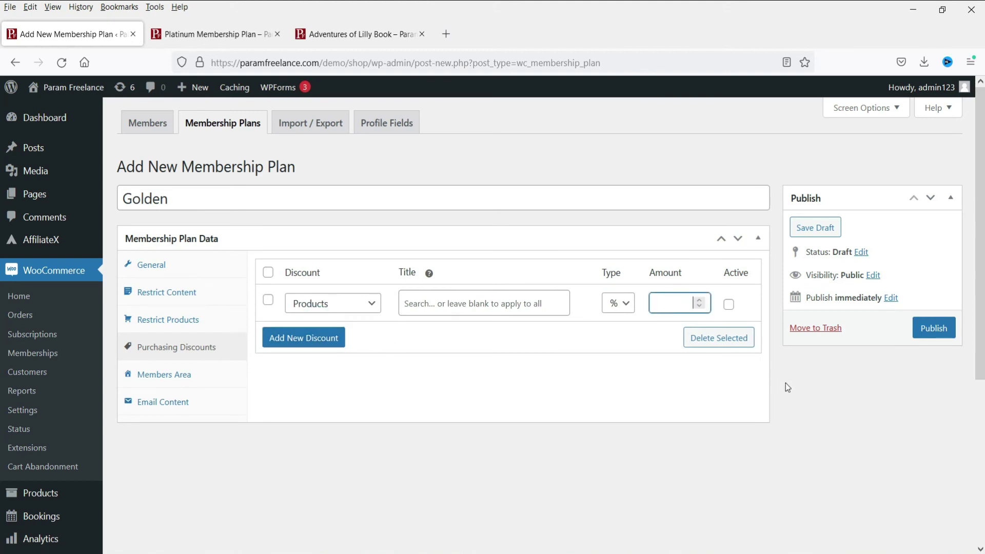
{"action": "type", "text": "5"}
{"action": "left_click", "coordinate": [729, 306]}
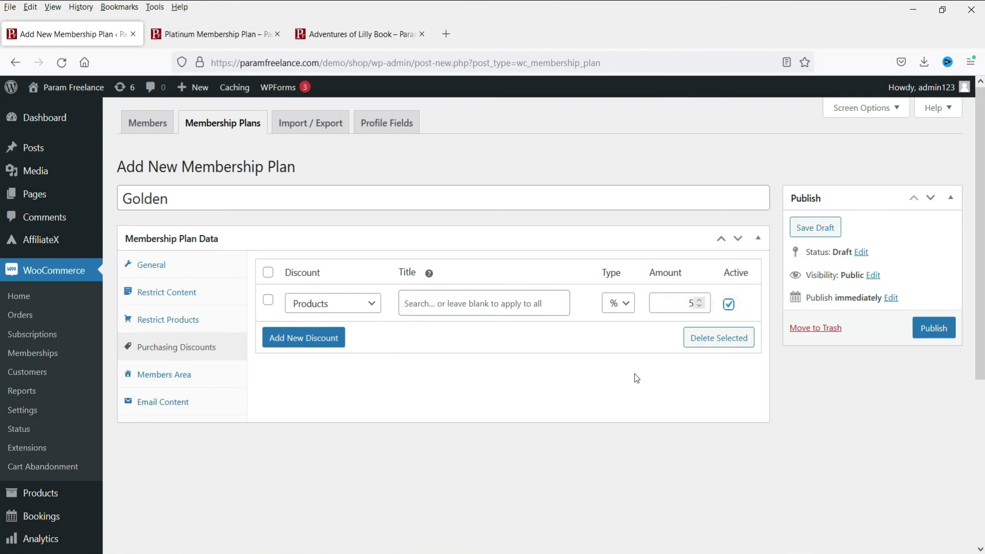
{"action": "left_click", "coordinate": [935, 332]}
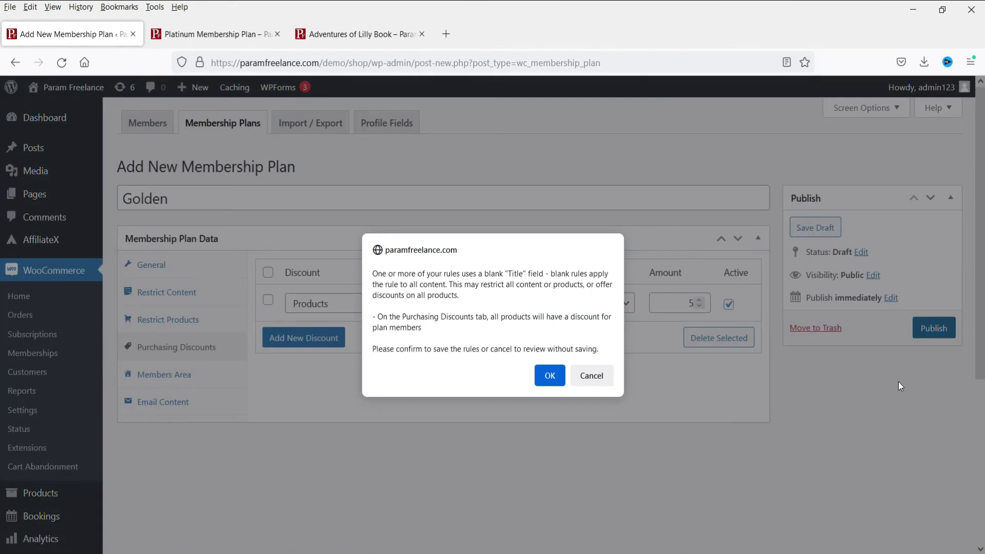
{"action": "left_click", "coordinate": [550, 378]}
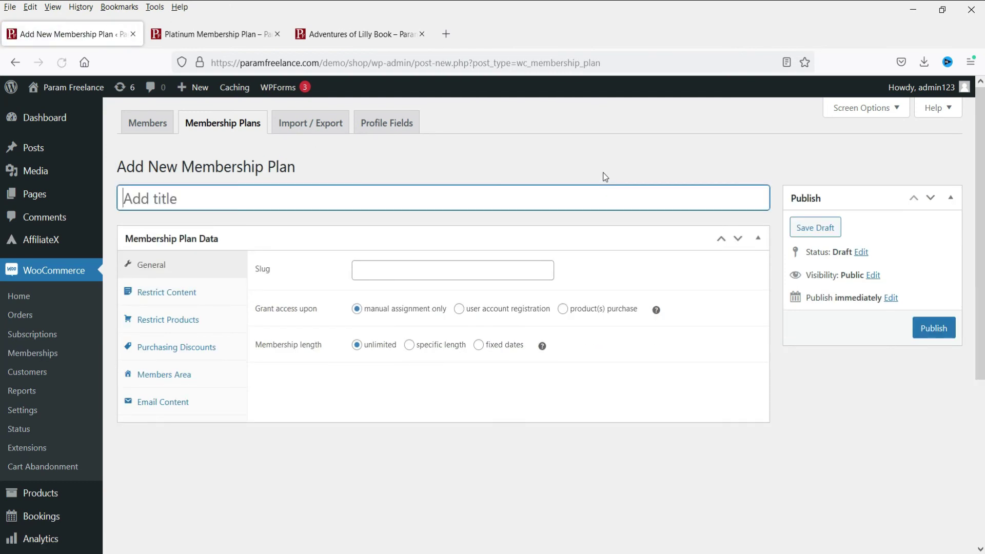
Set up a plan titled "Platinum" with slug "platinum", granting access upon purchase of the product Platinum Membership Plan (#2543)
{"action": "type", "text": "Platinum"}
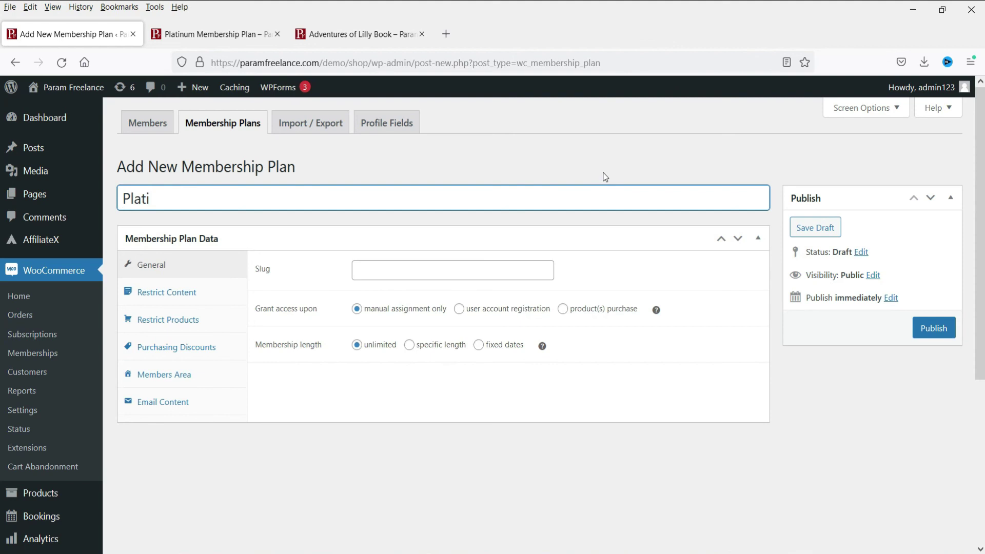
{"action": "left_click", "coordinate": [457, 269]}
{"action": "type", "text": "platinum"}
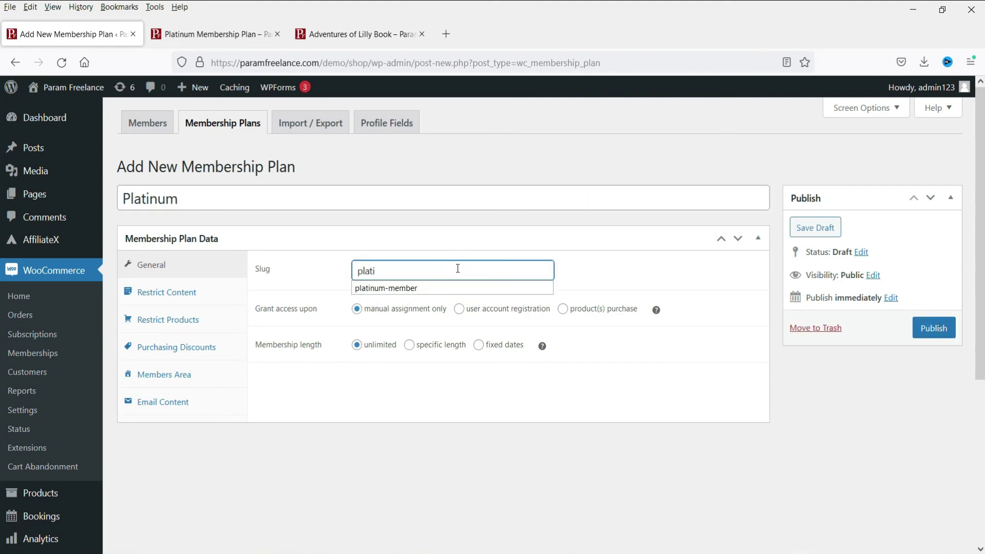
{"action": "left_click", "coordinate": [562, 308]}
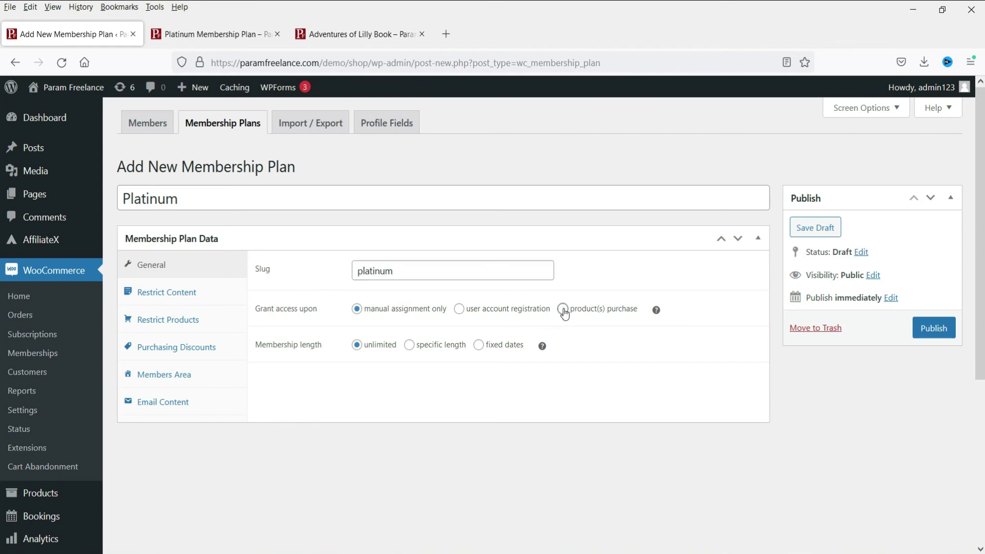
{"action": "left_click", "coordinate": [491, 347]}
{"action": "type", "text": "plati"}
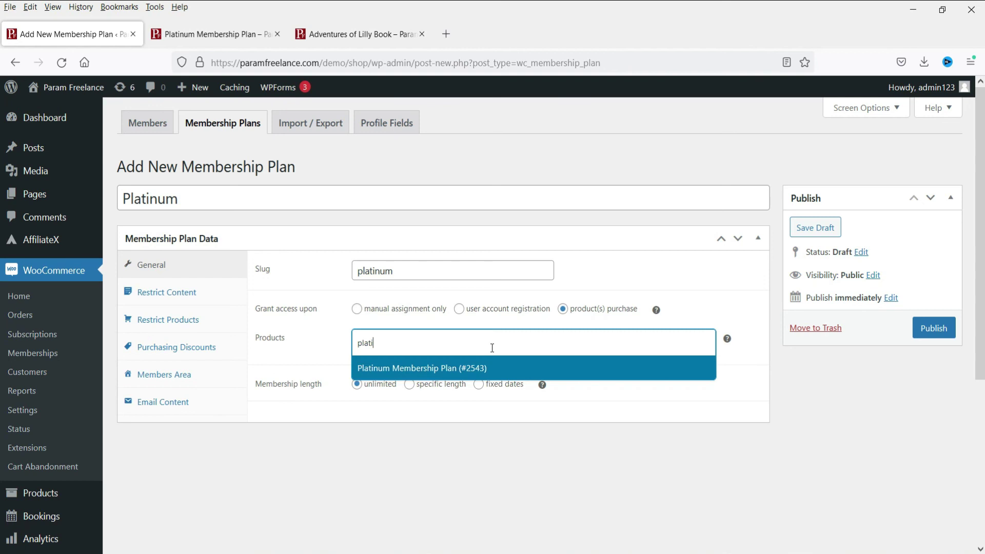
{"action": "left_click", "coordinate": [390, 369]}
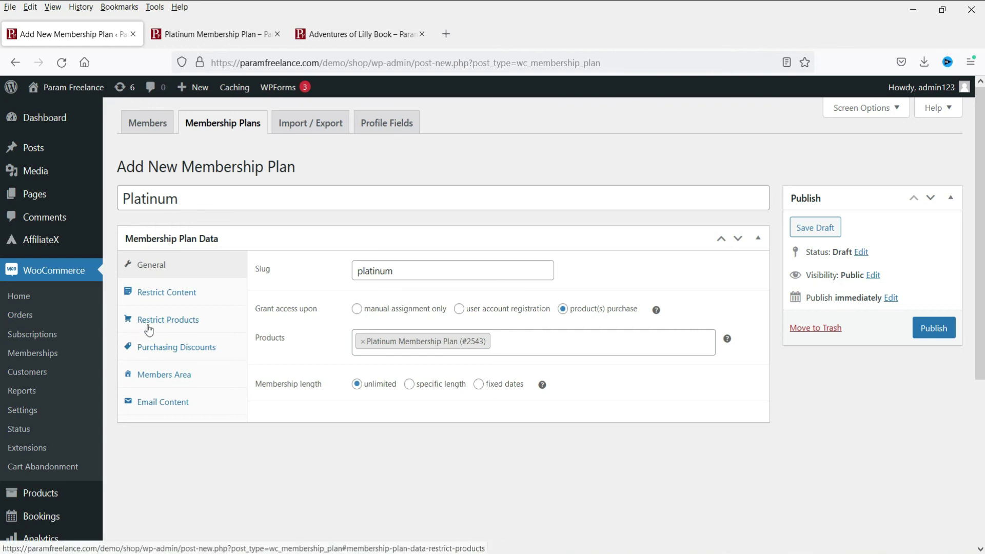
Add a content restriction rule to the Platinum plan for the categories Platinum members (#43), Golden Members (#42) and Silver Members (#41)
{"action": "left_click", "coordinate": [165, 294]}
{"action": "left_click", "coordinate": [297, 378]}
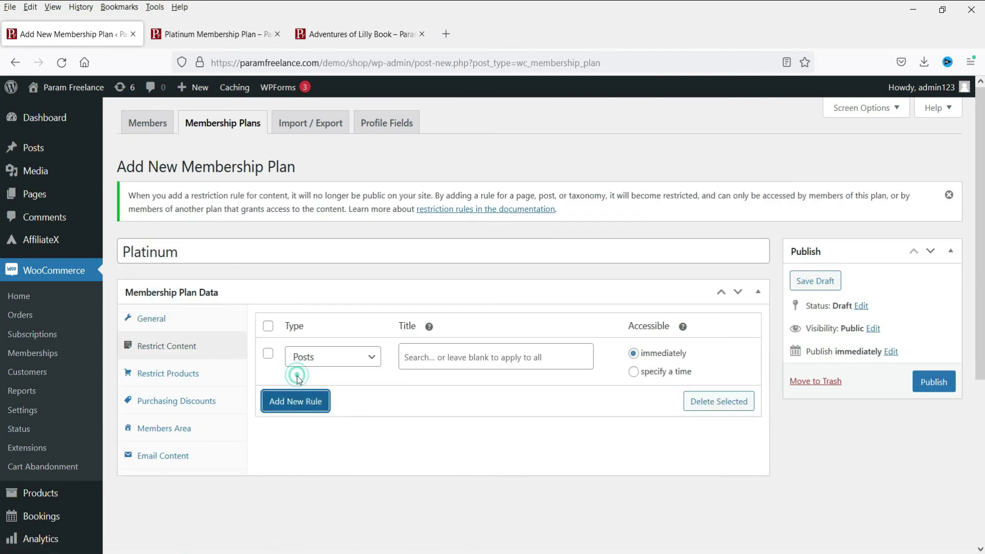
{"action": "left_click", "coordinate": [338, 360]}
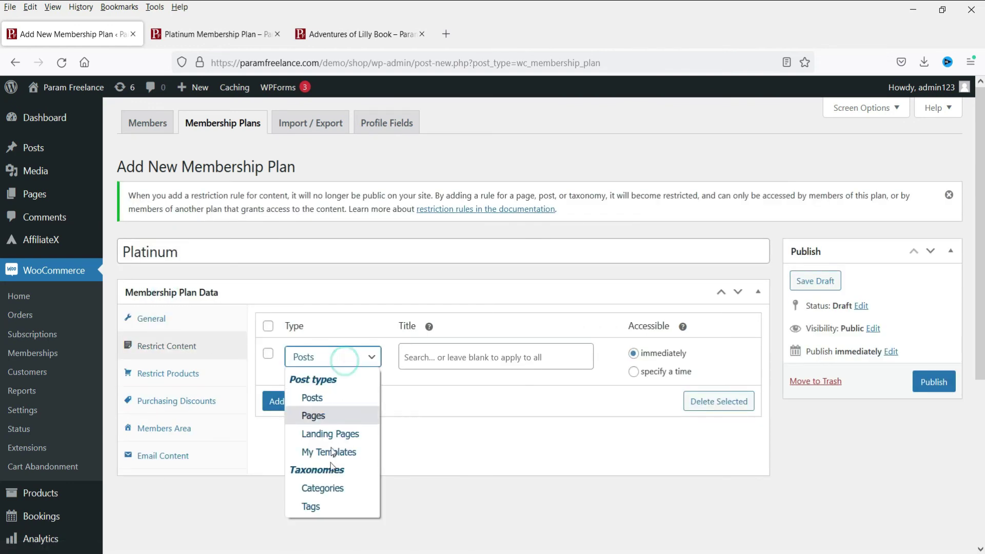
{"action": "left_click", "coordinate": [332, 490]}
{"action": "left_click", "coordinate": [440, 355]}
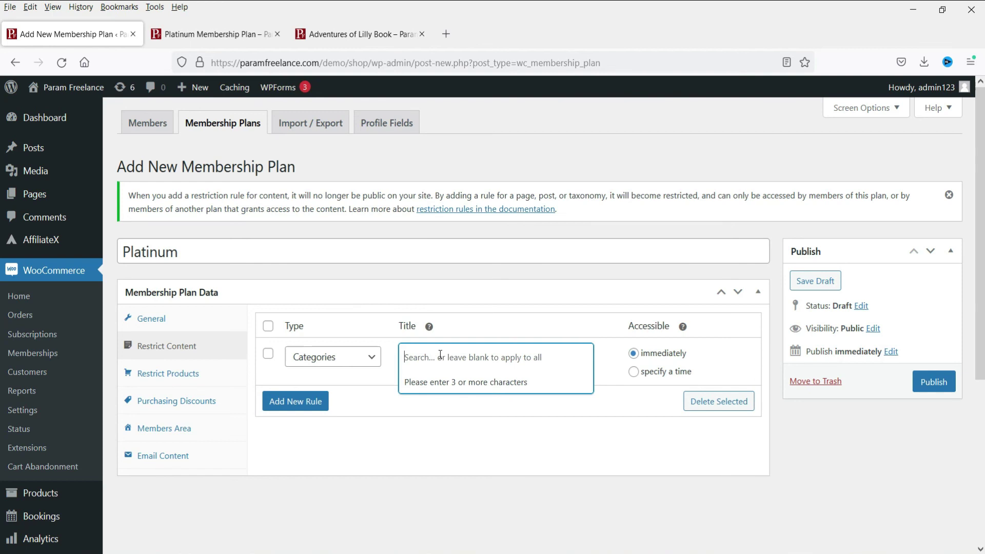
{"action": "type", "text": "plati"}
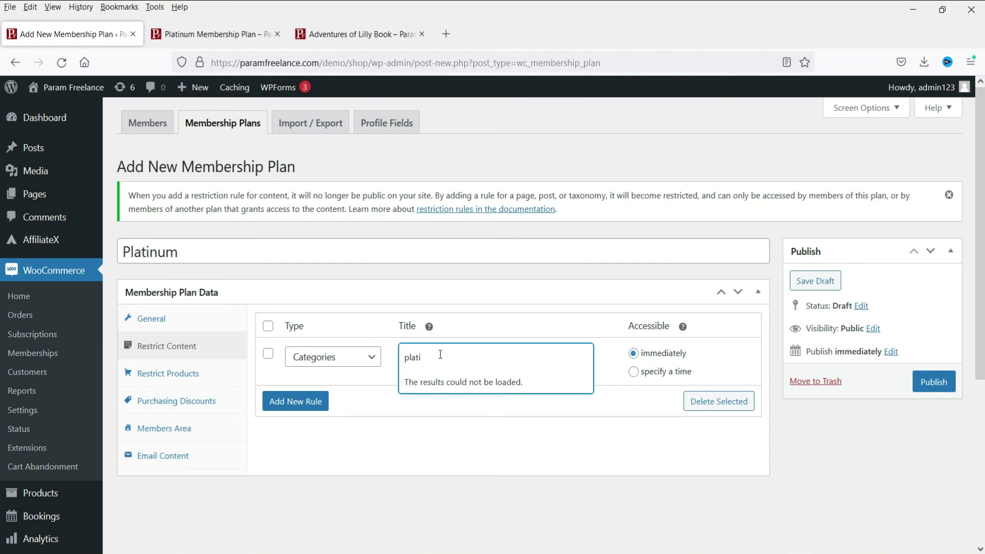
{"action": "left_click", "coordinate": [464, 382]}
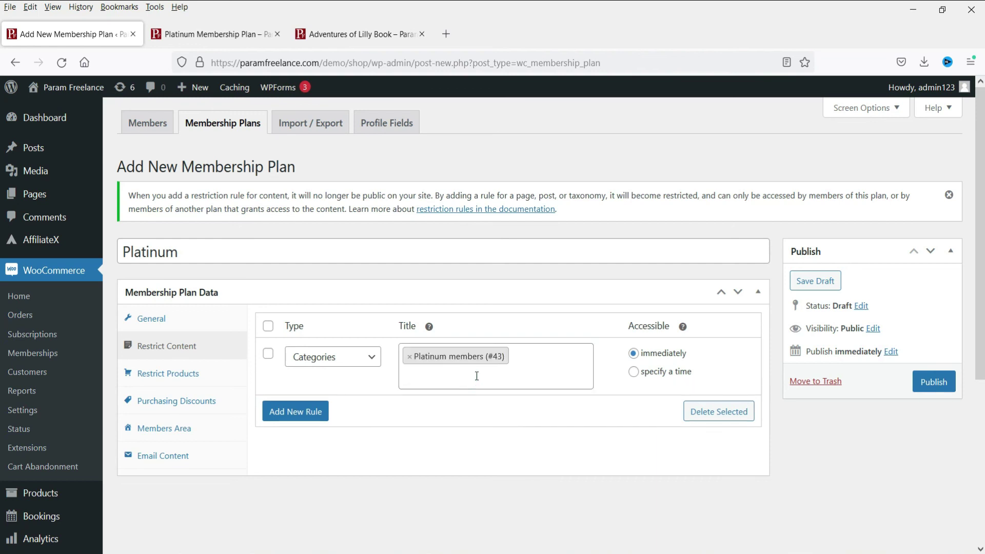
{"action": "type", "text": "golden"}
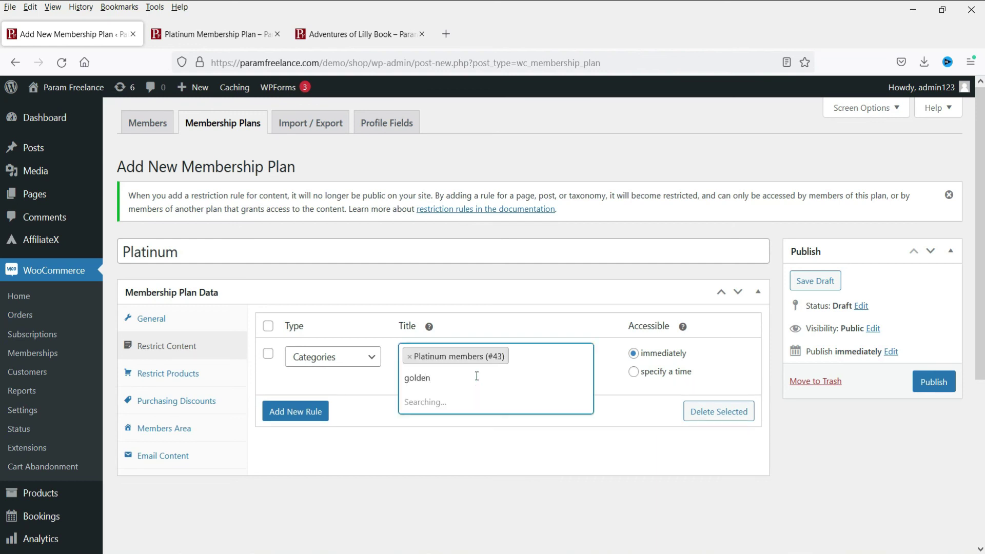
{"action": "left_click", "coordinate": [475, 402]}
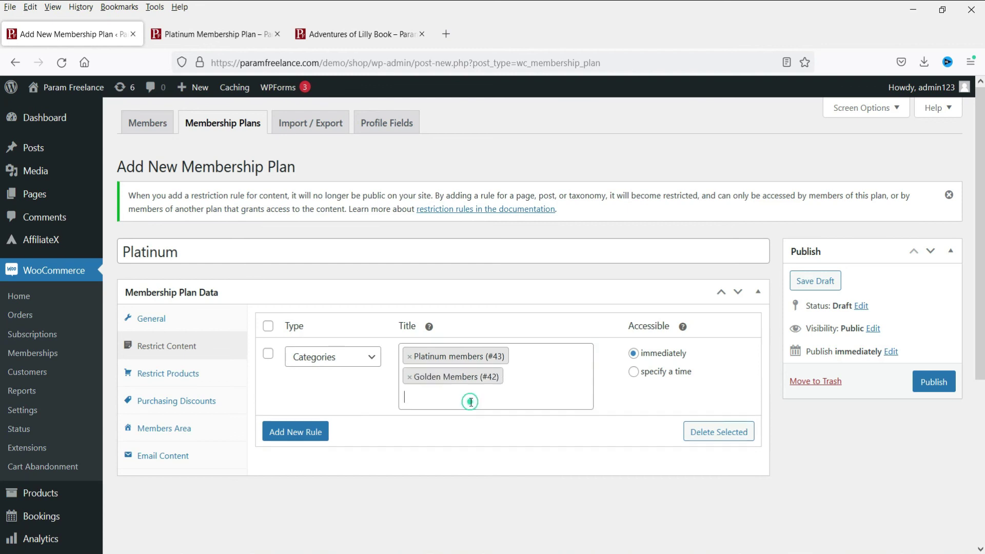
{"action": "left_click", "coordinate": [471, 402]}
{"action": "type", "text": "silver"}
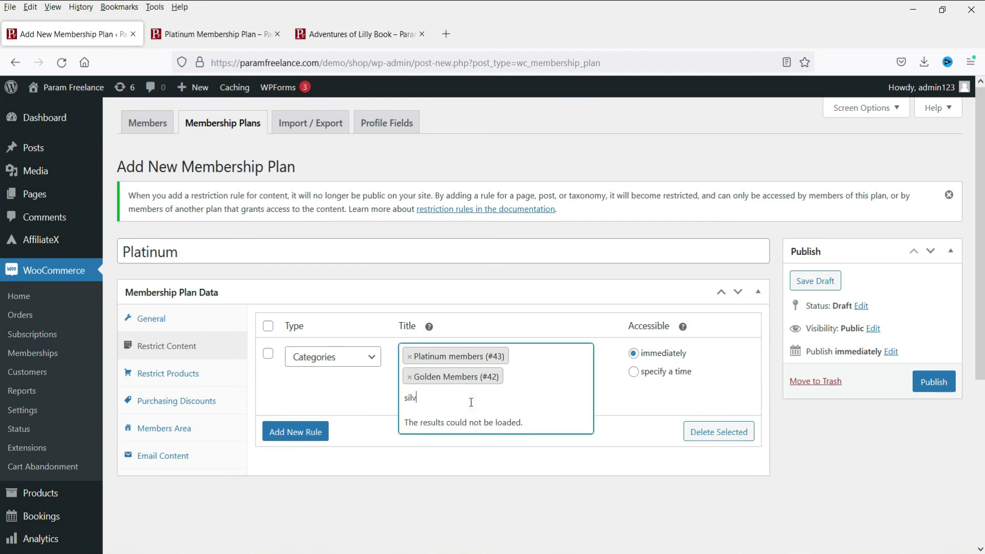
{"action": "left_click", "coordinate": [471, 420]}
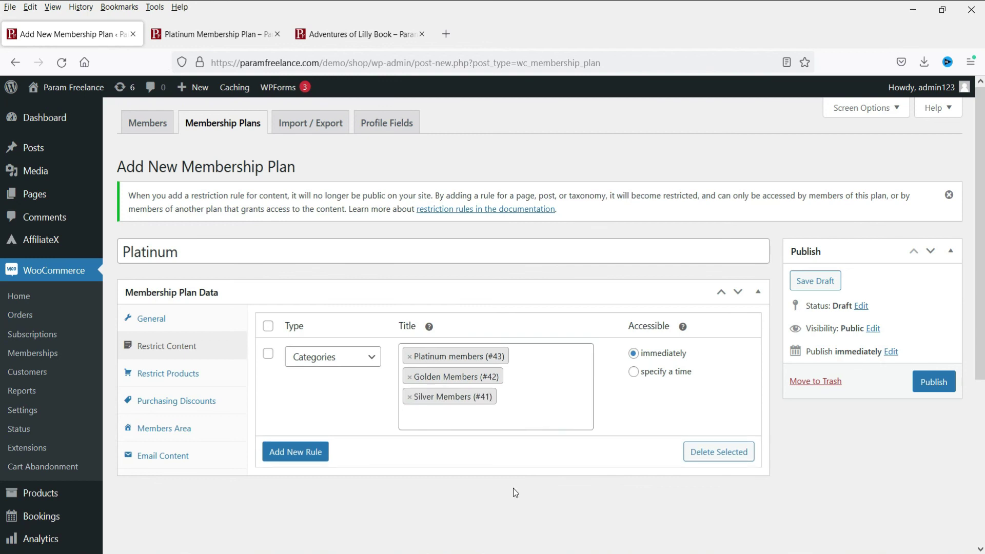
Give the Platinum plan's members an active 8% purchasing discount on all products and publish the plan
{"action": "left_click", "coordinate": [154, 375]}
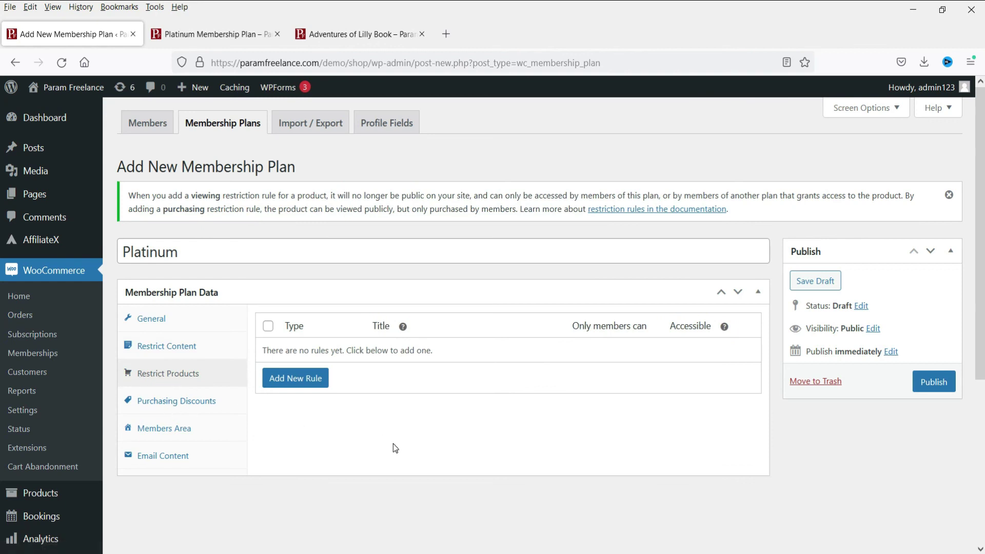
{"action": "left_click", "coordinate": [160, 406]}
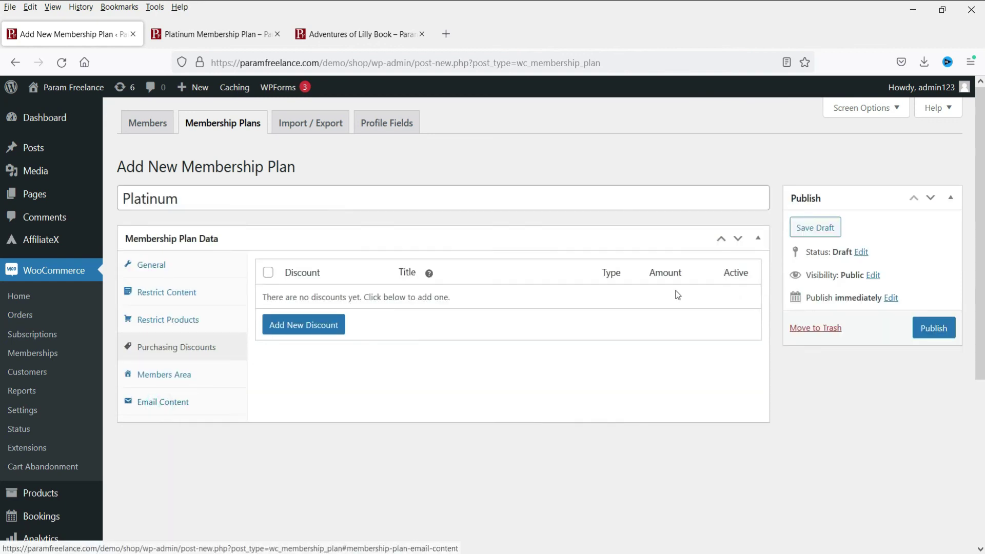
{"action": "left_click", "coordinate": [297, 324]}
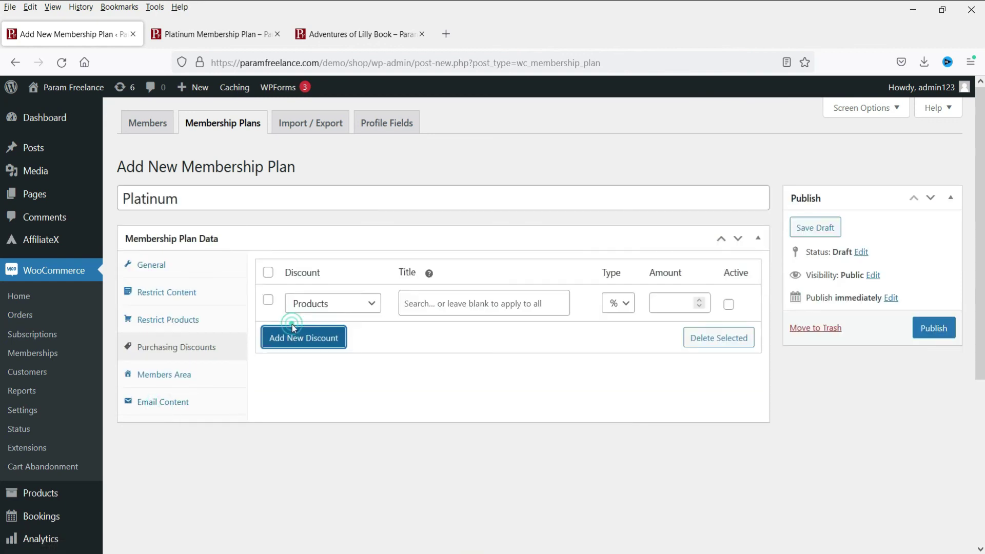
{"action": "left_click", "coordinate": [354, 308]}
{"action": "left_click", "coordinate": [352, 331]}
{"action": "left_click", "coordinate": [662, 302]}
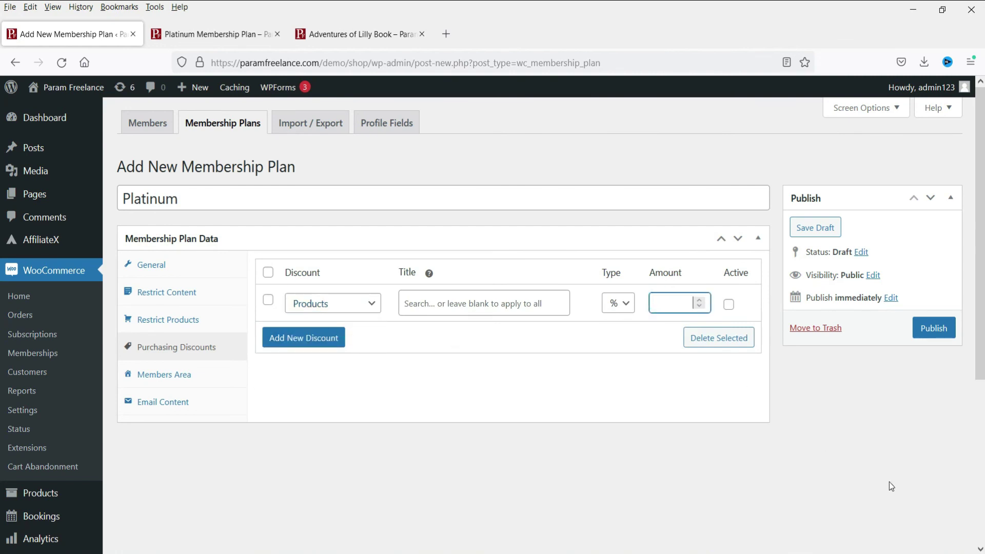
{"action": "type", "text": "8"}
{"action": "left_click", "coordinate": [726, 308]}
{"action": "left_click", "coordinate": [935, 329]}
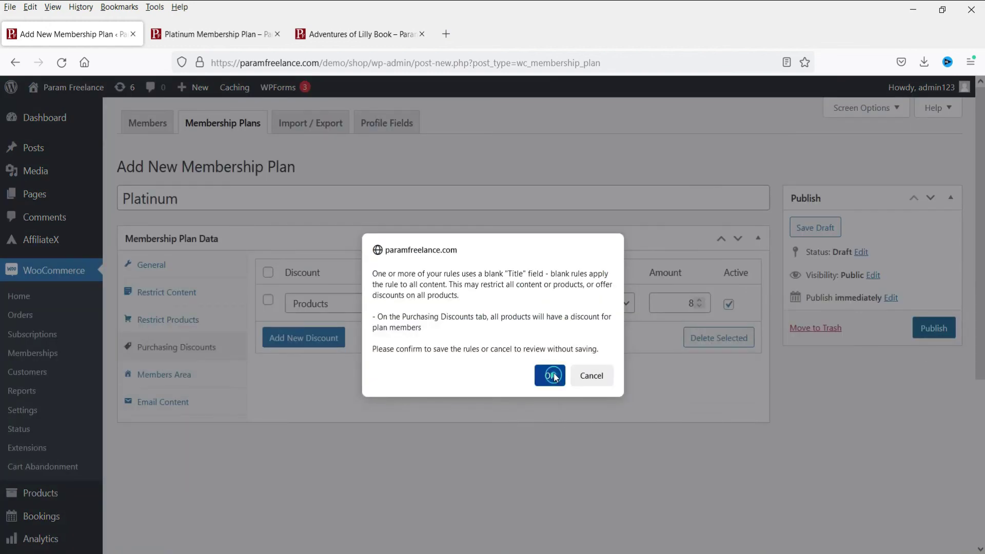
{"action": "left_click", "coordinate": [549, 375]}
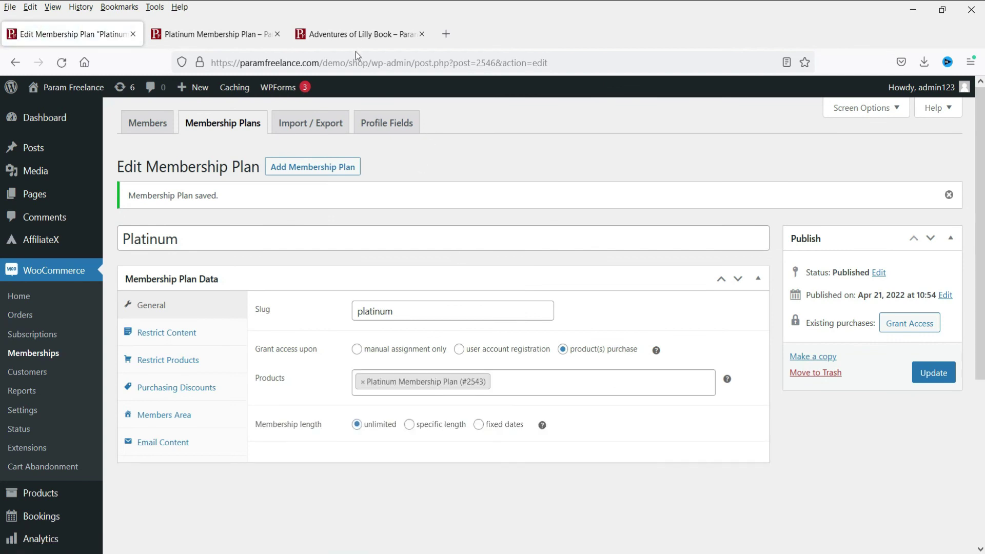
Copy the web address of the Adventures of Lilly Book post from its open page
{"action": "left_click", "coordinate": [352, 34]}
{"action": "scroll", "coordinate": [698, 265], "scroll_direction": "down", "scroll_amount": 10}
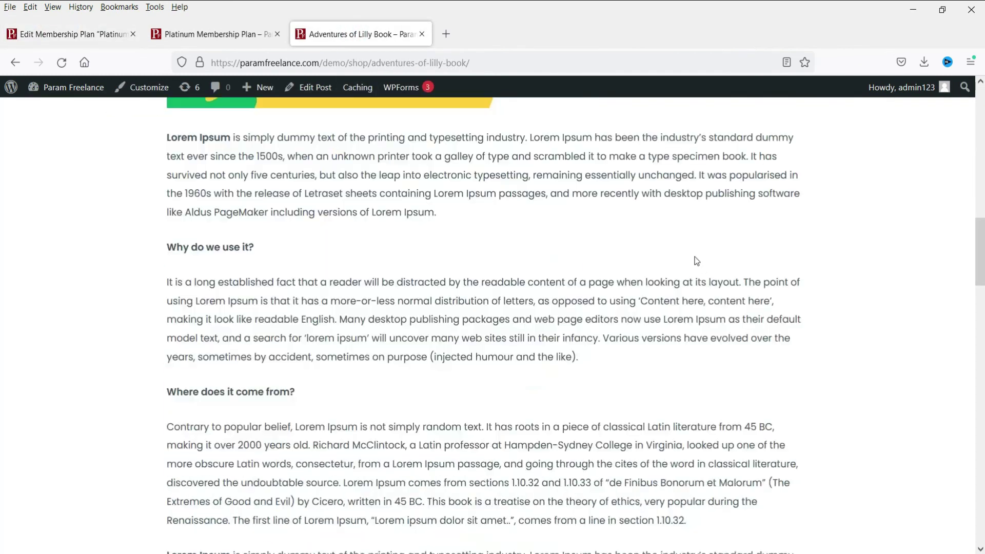
{"action": "scroll", "coordinate": [298, 281], "scroll_direction": "up", "scroll_amount": 15}
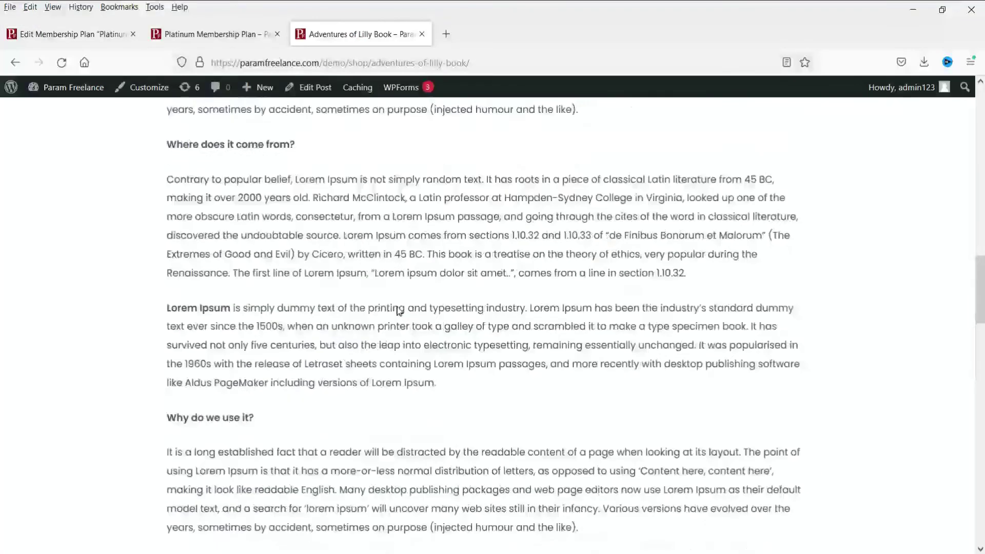
{"action": "left_click", "coordinate": [499, 62]}
{"action": "key", "text": "ctrl+c"}
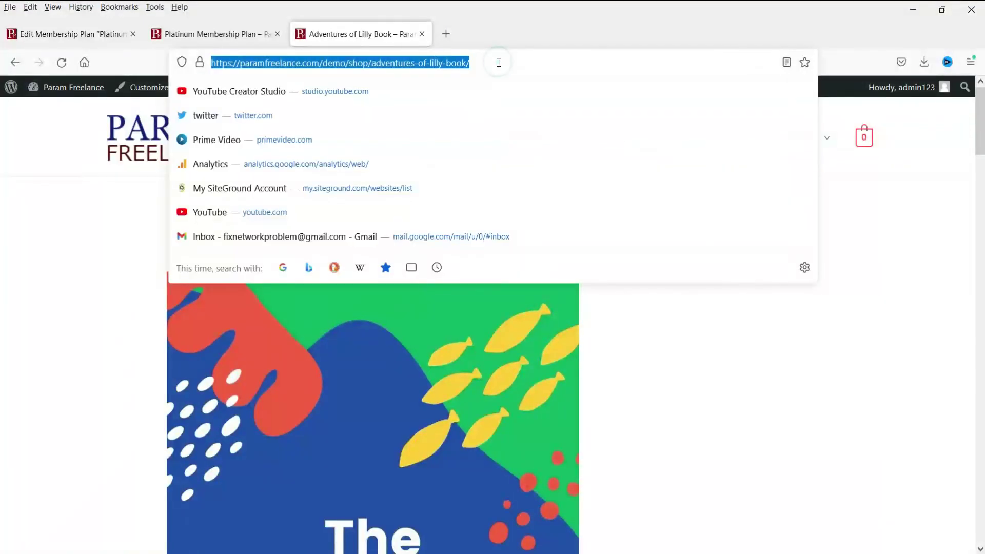
{"action": "left_click", "coordinate": [522, 27]}
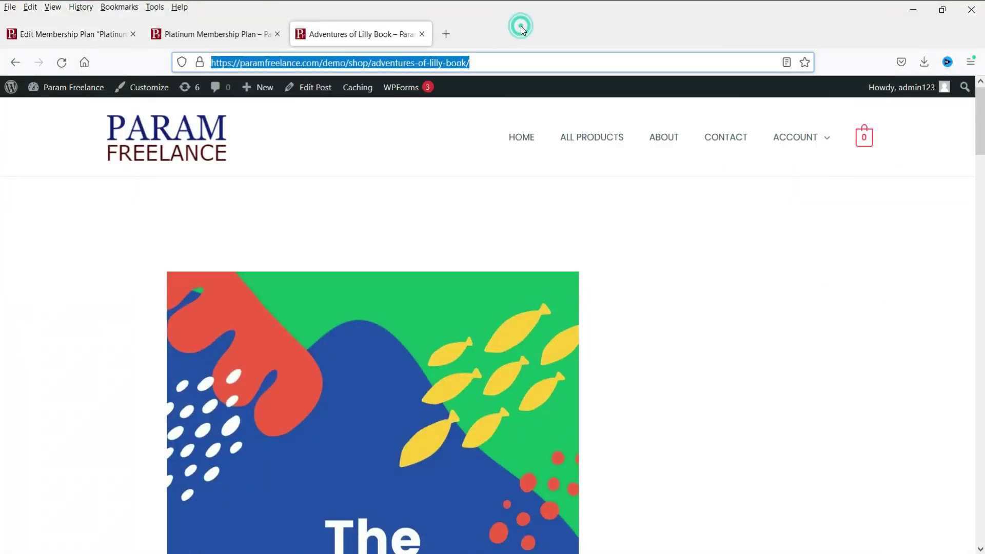
Open the copied Adventures of Lilly Book address in the private browser window and check the content restriction below the post
{"action": "mouse_move", "coordinate": [428, 553]}
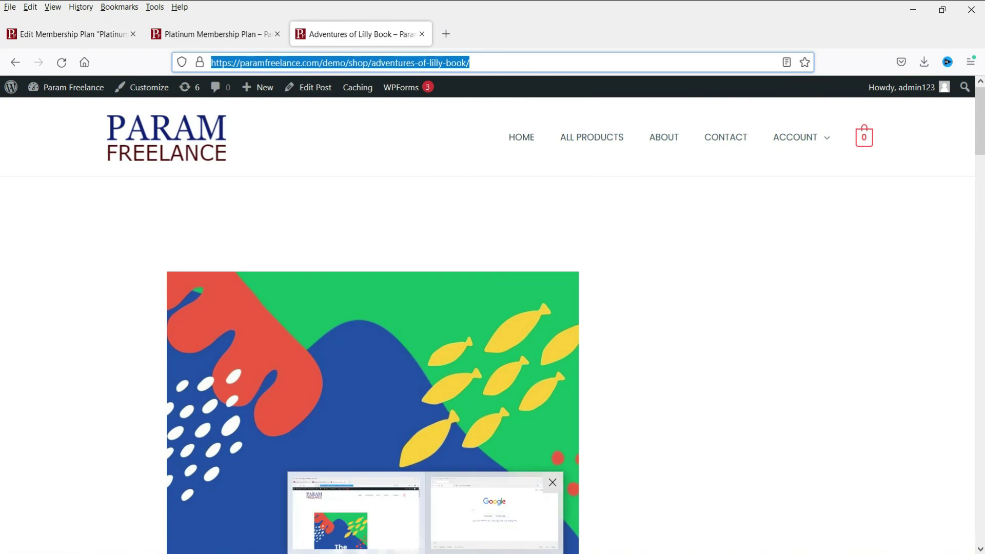
{"action": "left_click", "coordinate": [495, 513]}
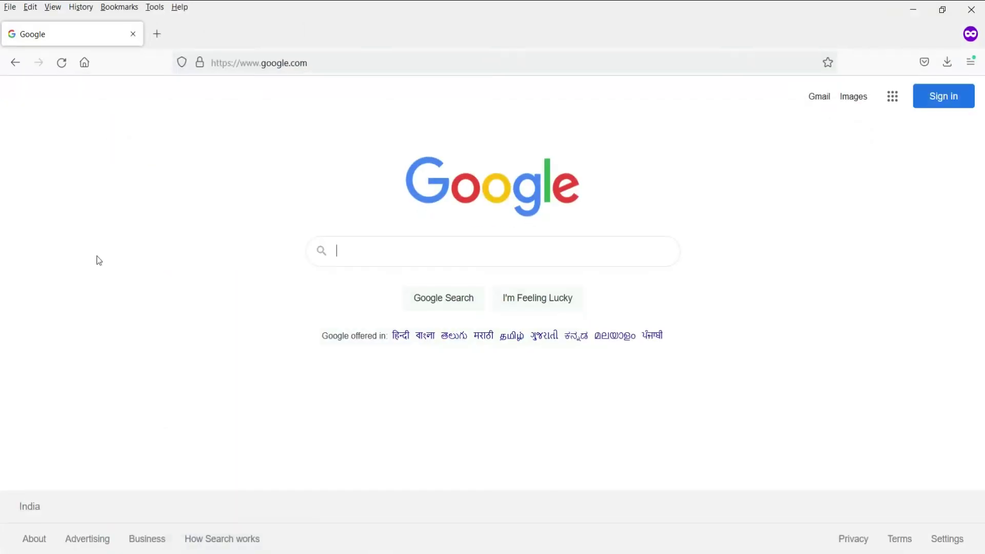
{"action": "left_click", "coordinate": [385, 61]}
{"action": "key", "text": "ctrl+v"}
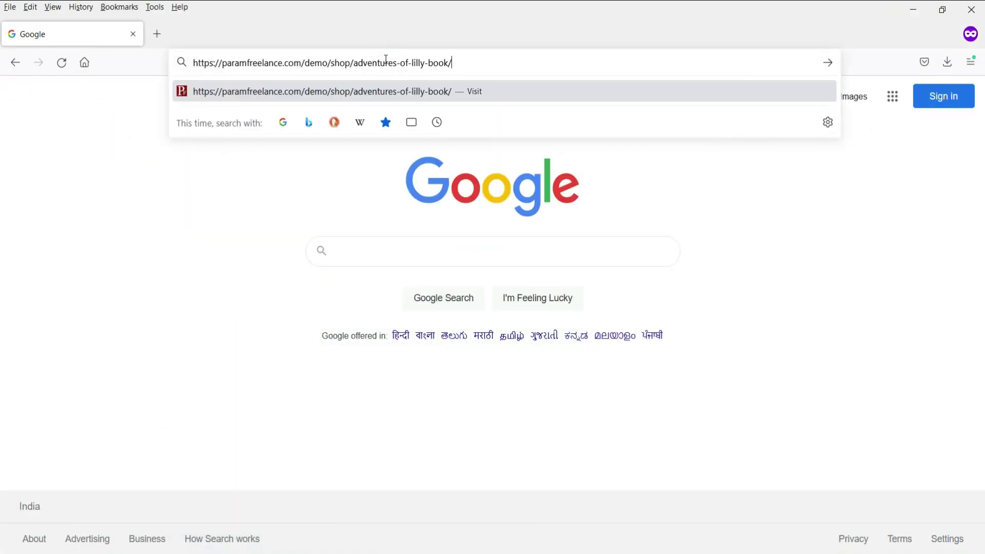
{"action": "key", "text": "Return"}
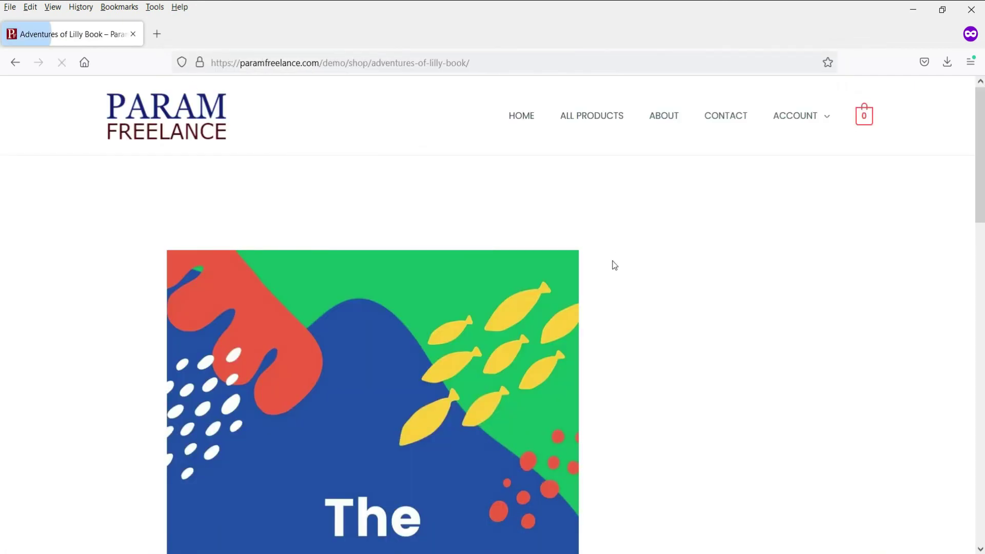
{"action": "scroll", "coordinate": [614, 265], "scroll_direction": "down", "scroll_amount": 10}
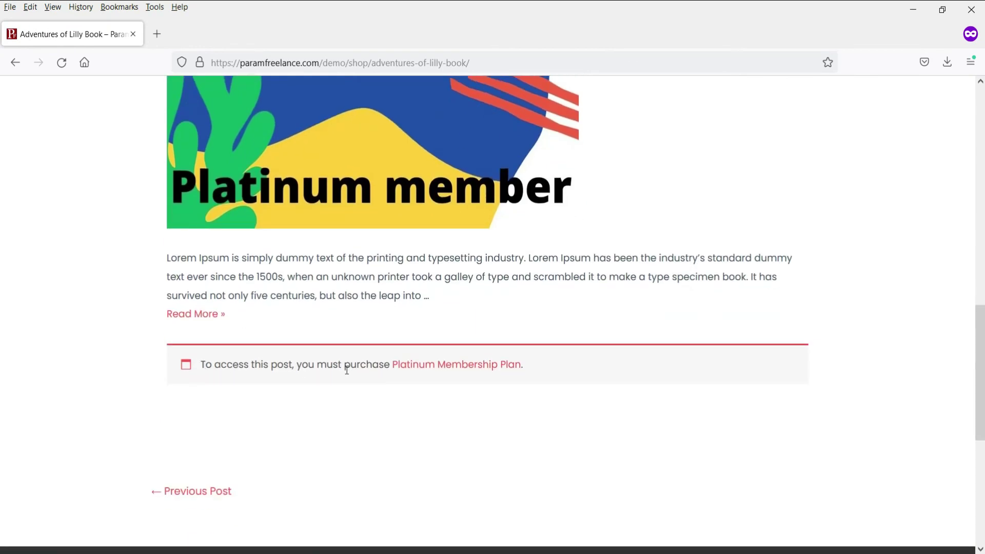
Open the Platinum Membership Plan product from the post's restriction notice, review its price and benefits, and add it to the cart
{"action": "left_click", "coordinate": [430, 365]}
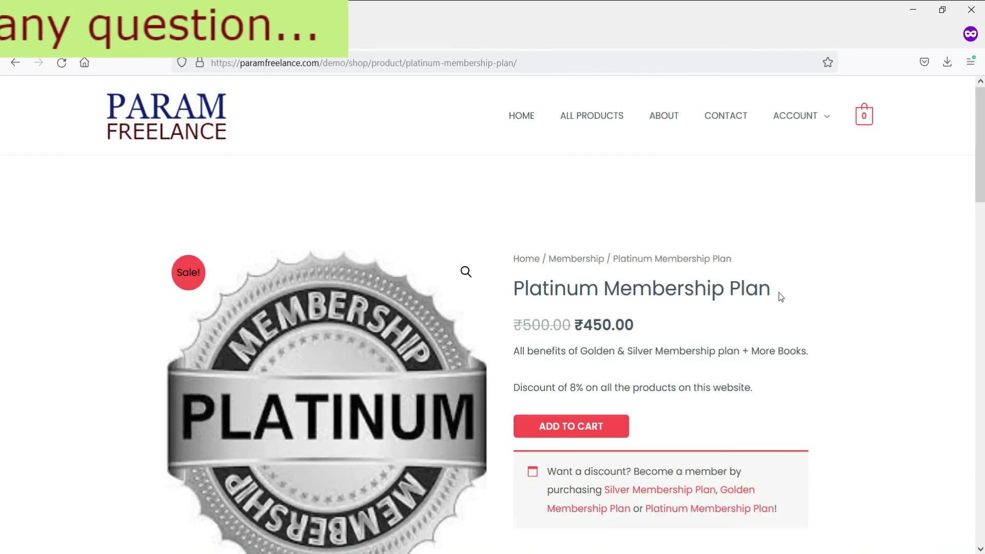
{"action": "scroll", "coordinate": [570, 279], "scroll_direction": "down", "scroll_amount": 1}
{"action": "double_click", "coordinate": [585, 254]}
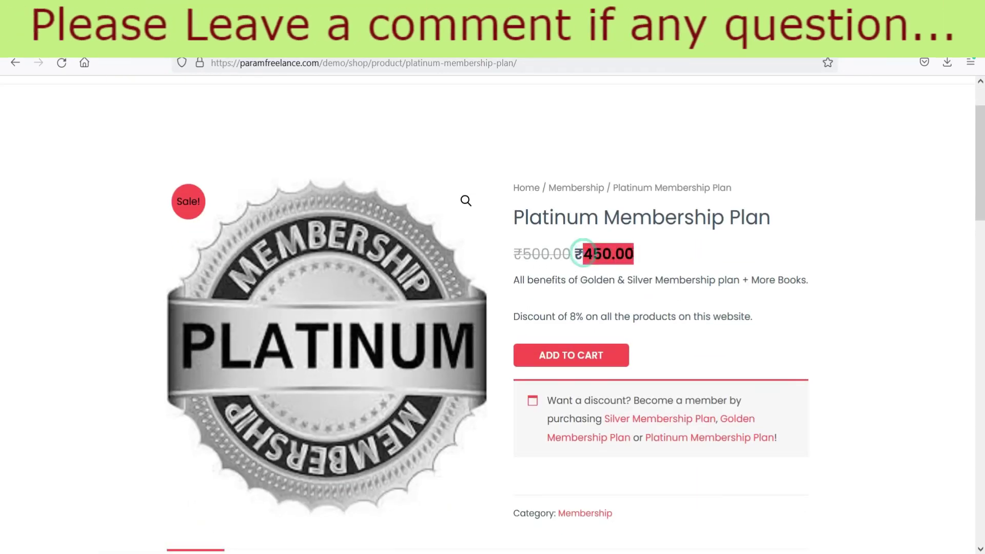
{"action": "left_click", "coordinate": [673, 263]}
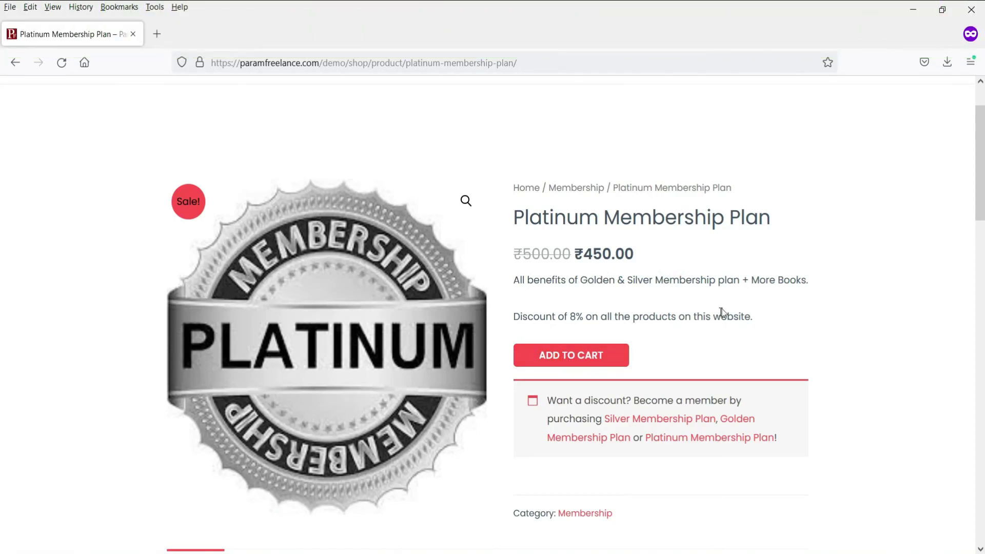
{"action": "scroll", "coordinate": [725, 313], "scroll_direction": "down", "scroll_amount": 1}
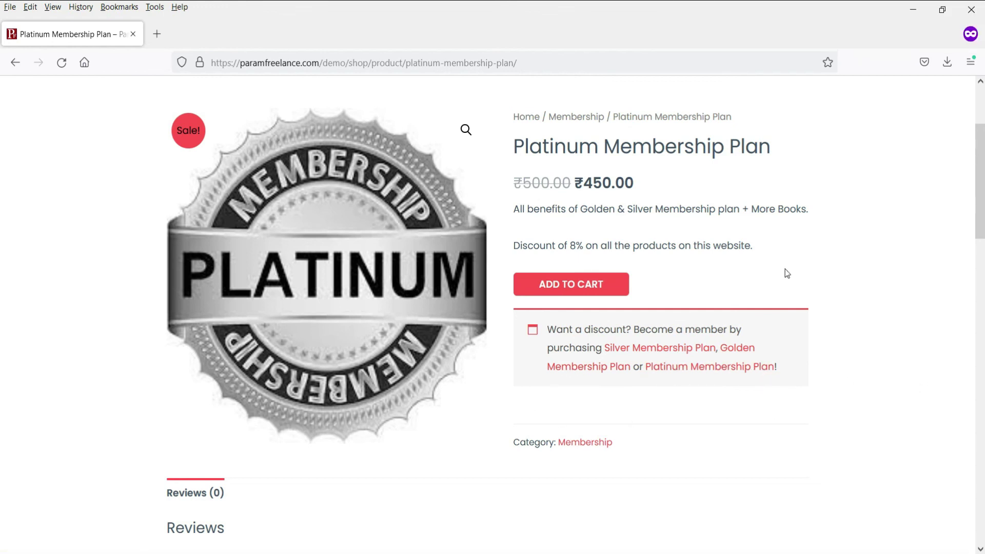
{"action": "left_click", "coordinate": [595, 288]}
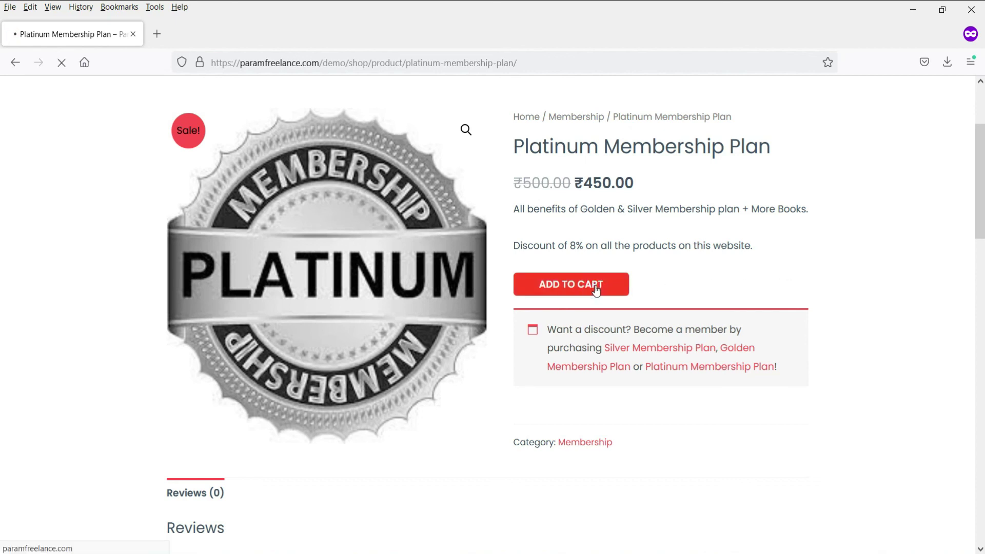
{"action": "scroll", "coordinate": [575, 272], "scroll_direction": "down", "scroll_amount": 7}
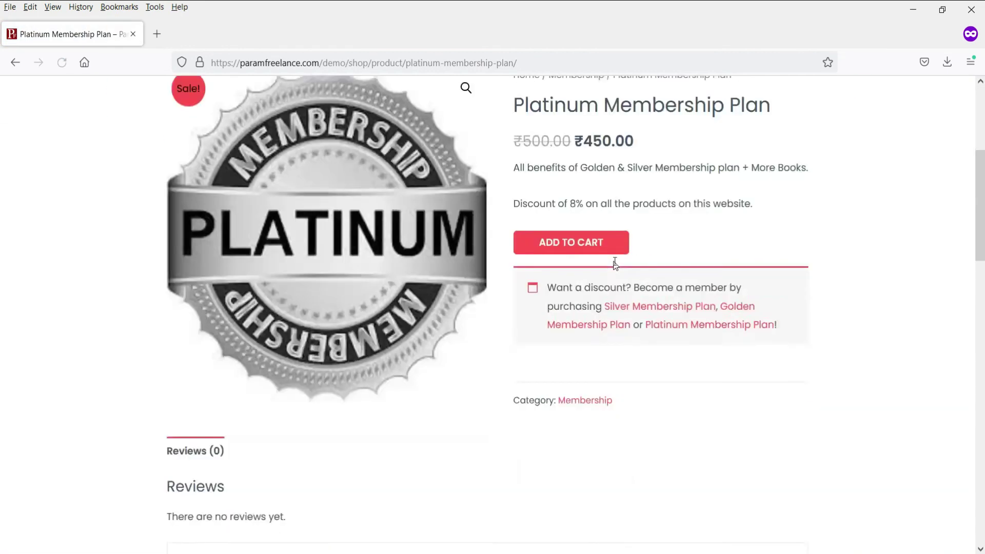
{"action": "scroll", "coordinate": [501, 286], "scroll_direction": "up", "scroll_amount": 8}
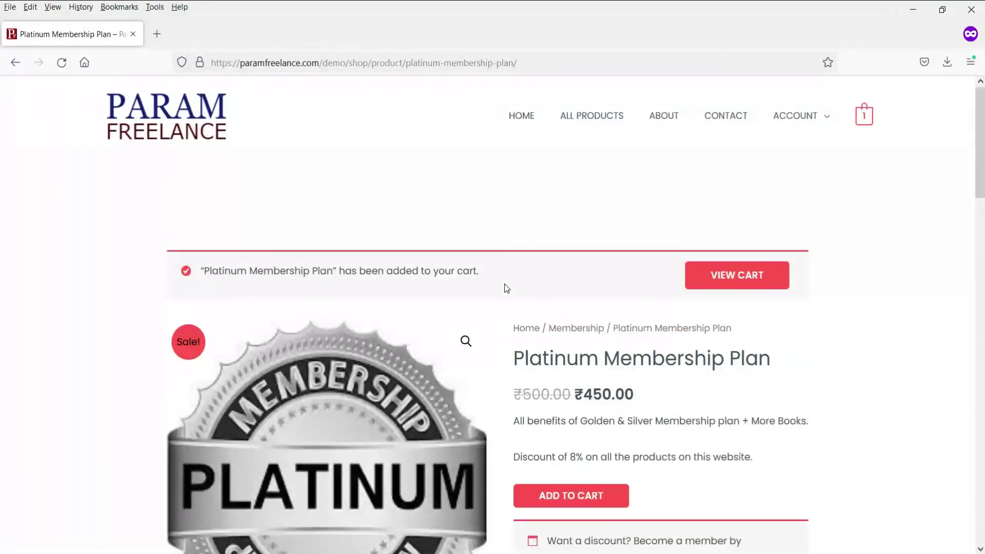
Open the cart containing the Platinum Membership Plan, proceed to checkout, and review the billing form and payment options
{"action": "left_click", "coordinate": [864, 116]}
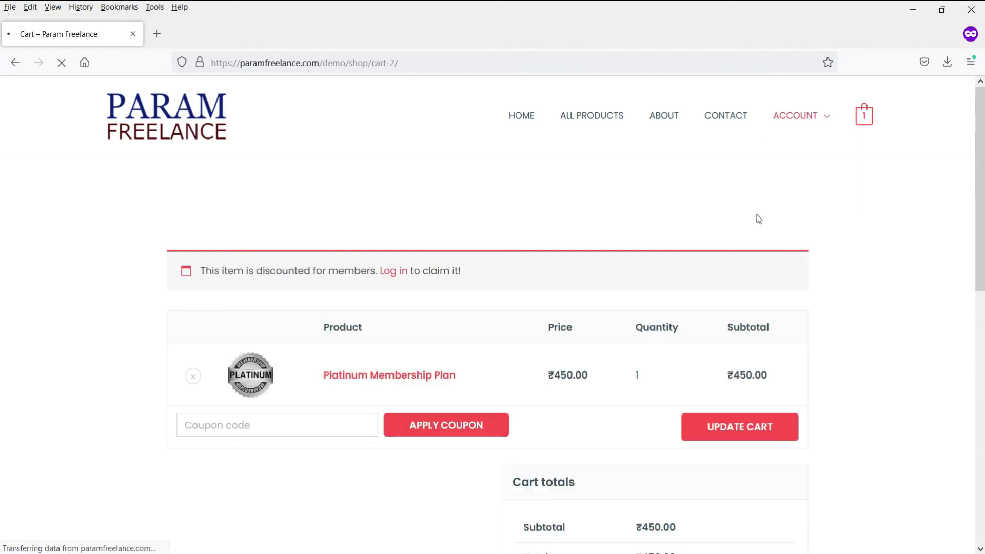
{"action": "scroll", "coordinate": [688, 214], "scroll_direction": "down", "scroll_amount": 2}
{"action": "scroll", "coordinate": [801, 285], "scroll_direction": "down", "scroll_amount": 2}
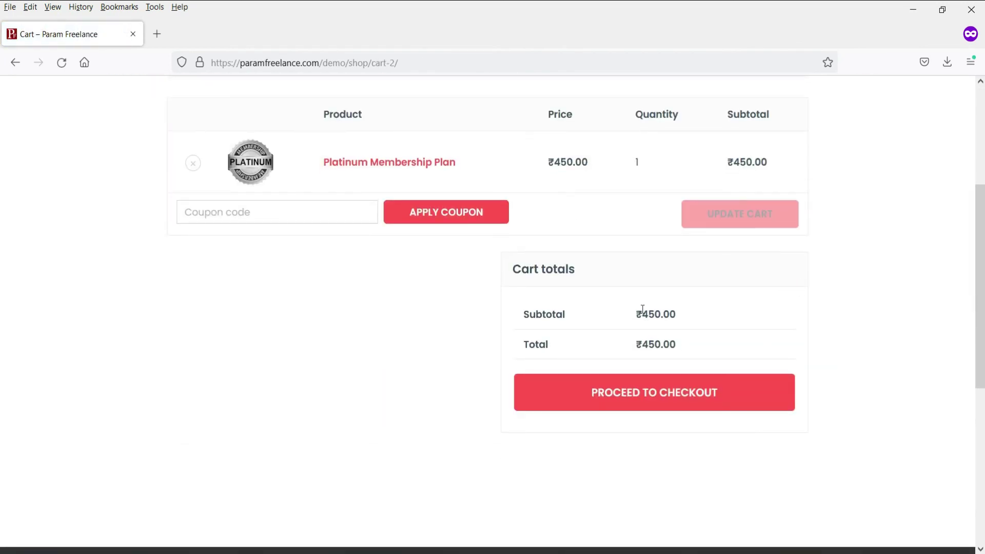
{"action": "left_click", "coordinate": [666, 399]}
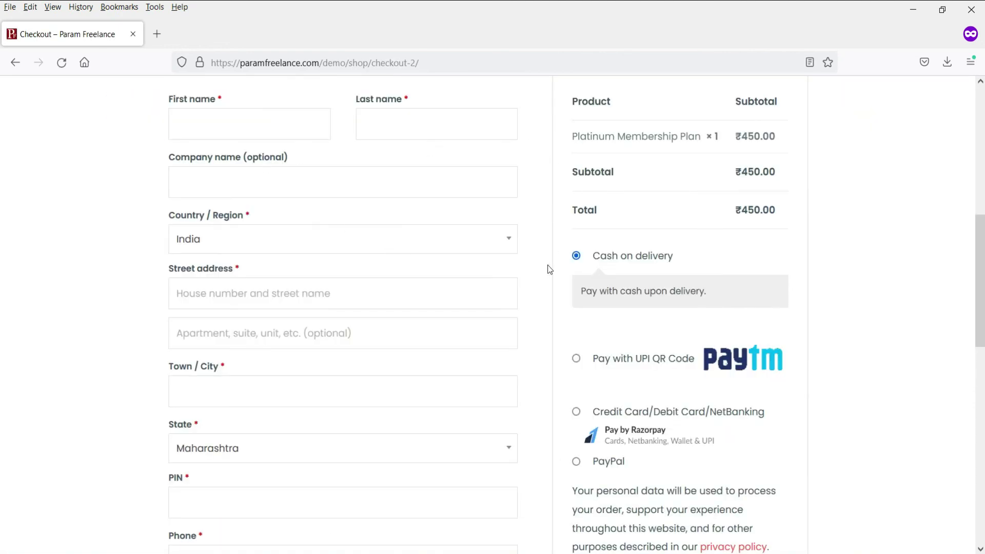
{"action": "scroll", "coordinate": [919, 292], "scroll_direction": "down", "scroll_amount": 3}
{"action": "scroll", "coordinate": [814, 325], "scroll_direction": "up", "scroll_amount": 11}
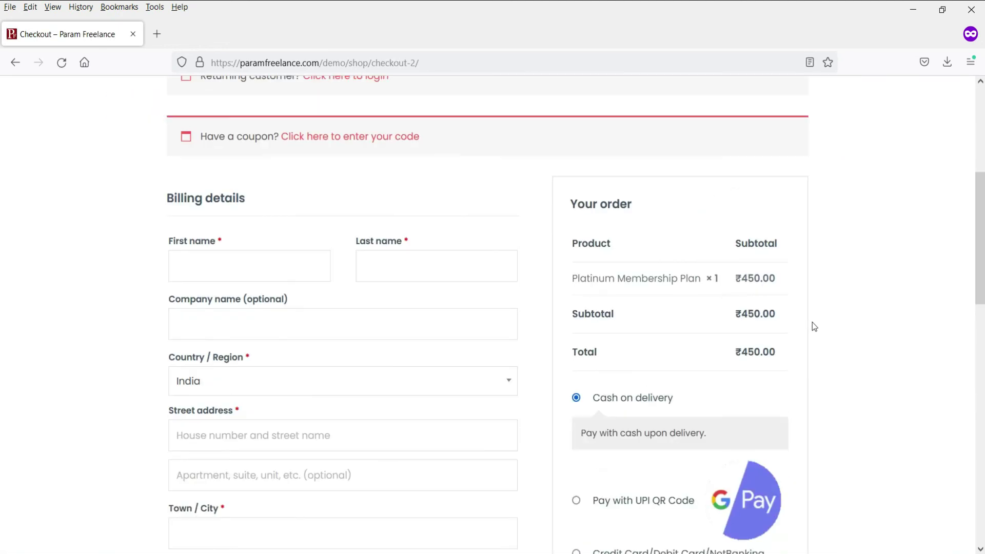